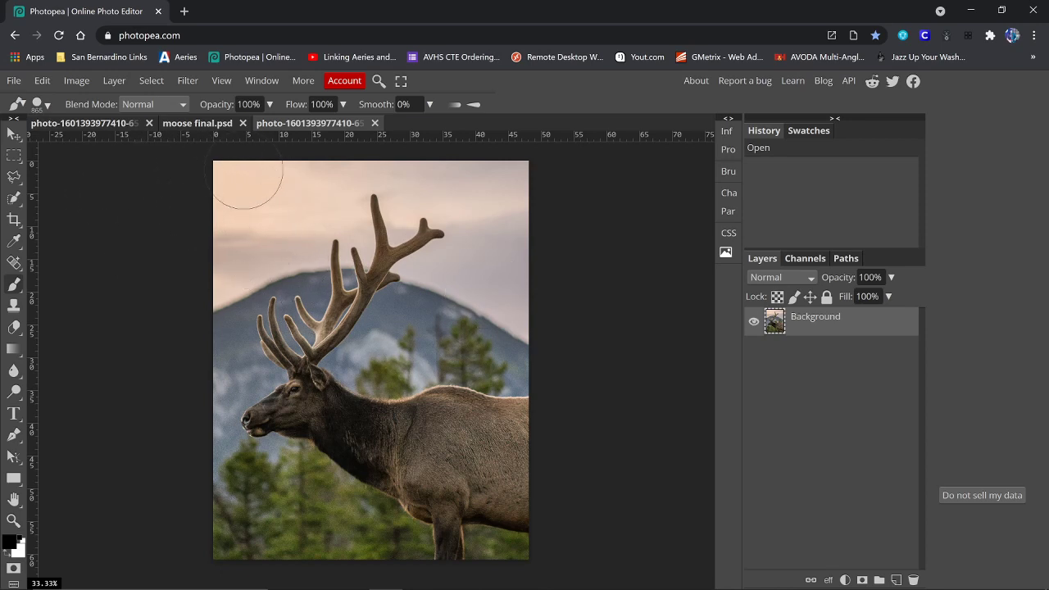
Compare the glowing-antler artwork in moose final.psd with the original elk photo.
click(197, 124)
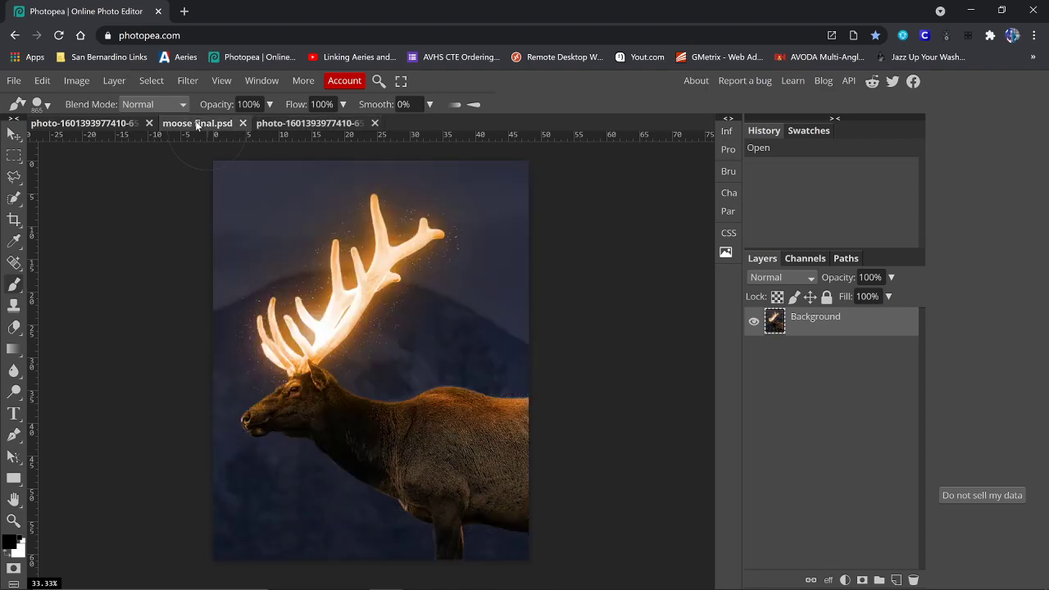
click(292, 124)
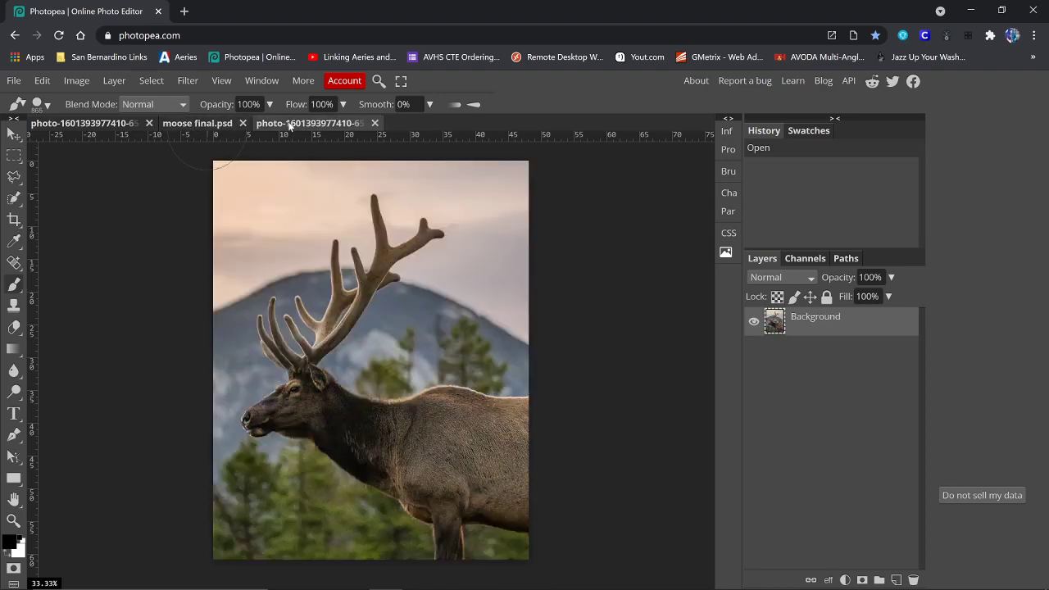
click(197, 124)
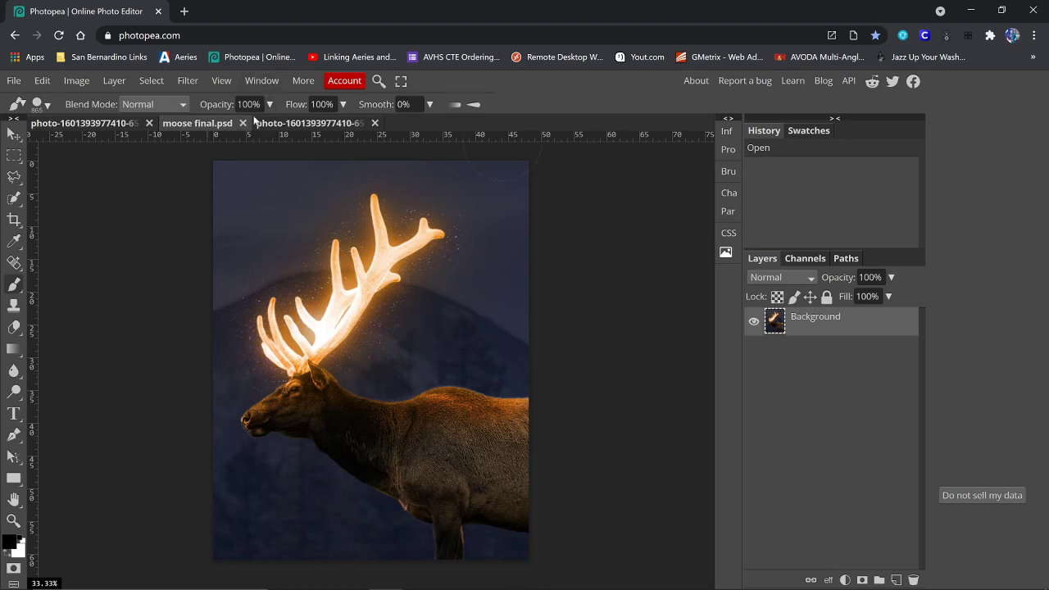
click(308, 124)
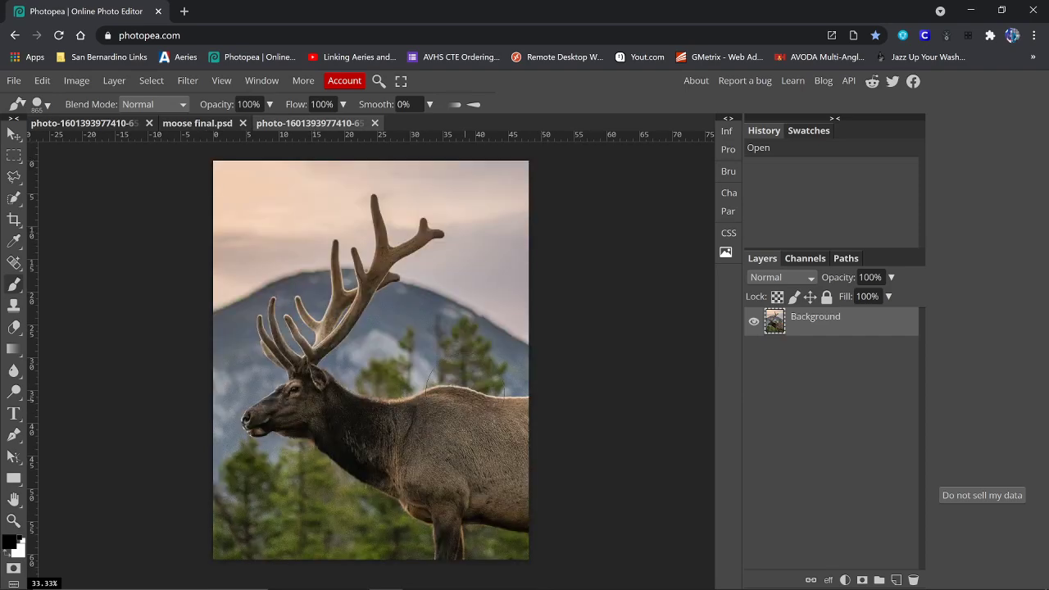
Set up the Quick Selection tool on the original elk photo for selecting around the antlers.
key(ctrl+plus)
key(ctrl+plus)
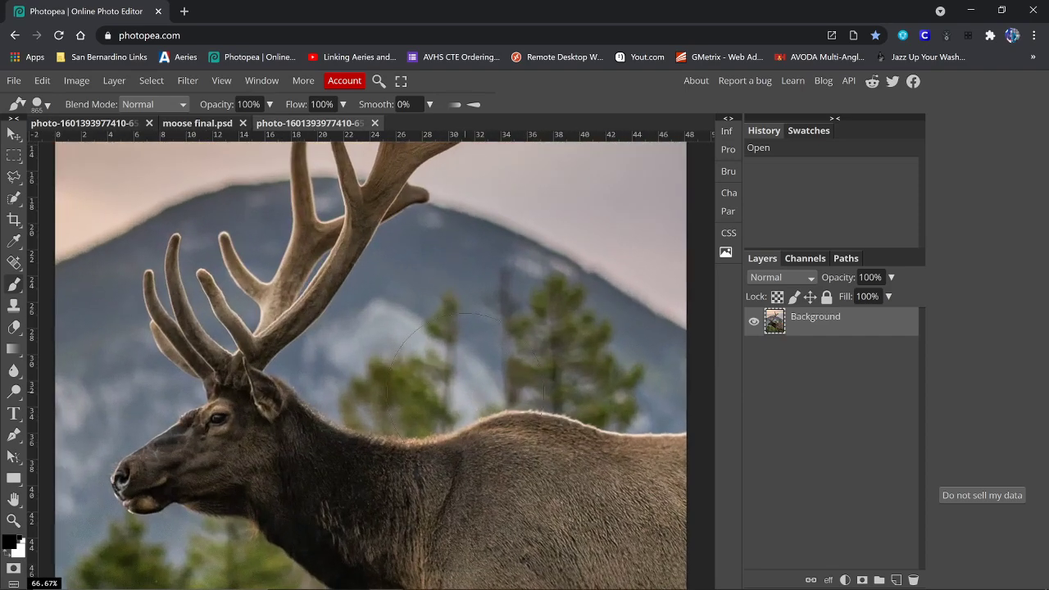
scroll(635, 360, up, 3)
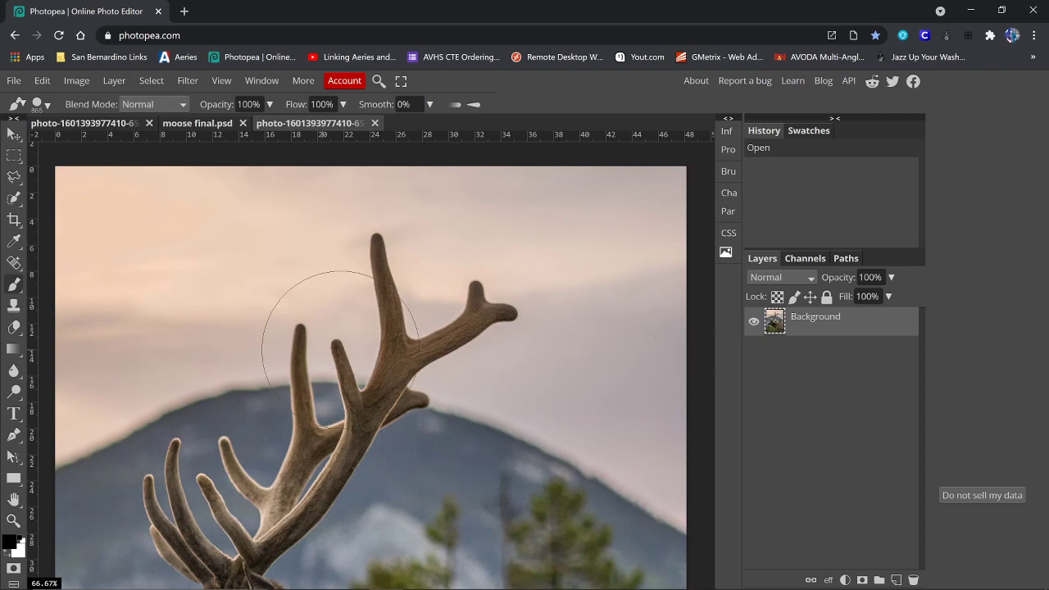
click(13, 199)
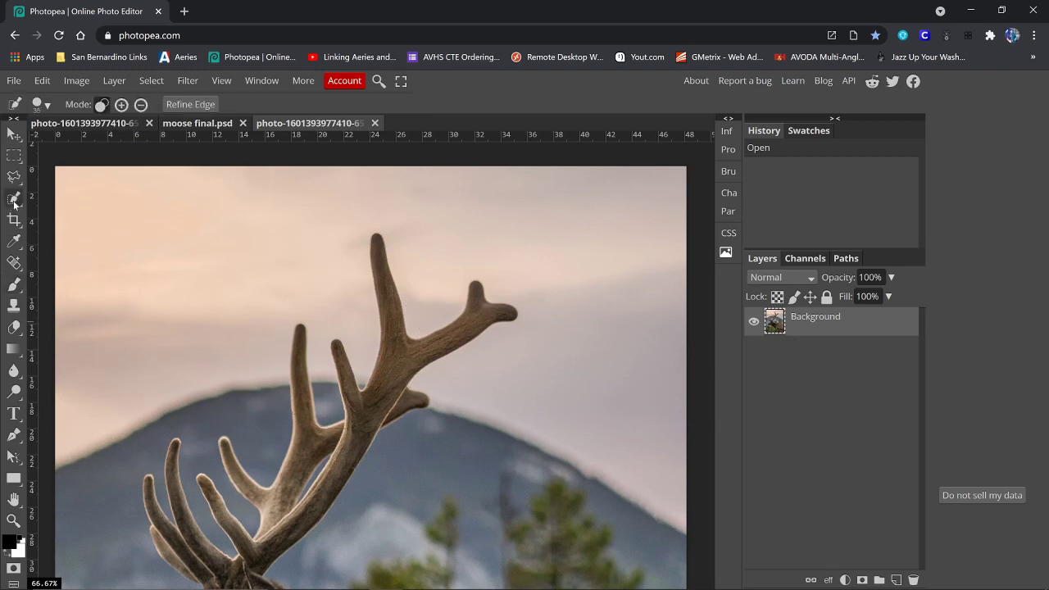
right_click(14, 204)
click(83, 223)
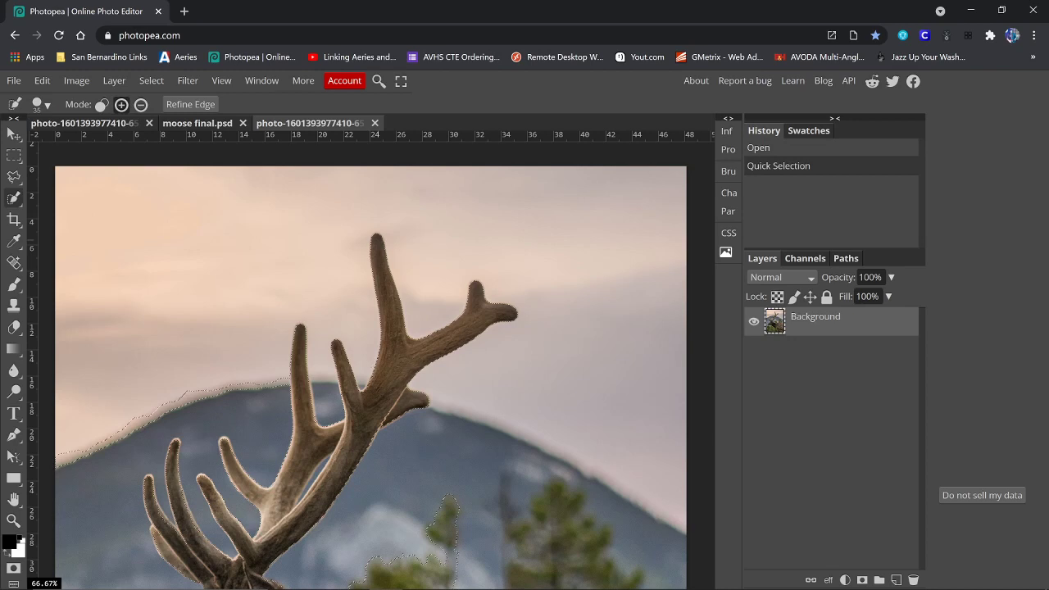
click(377, 250)
key(ctrl+z)
key(ctrl+z)
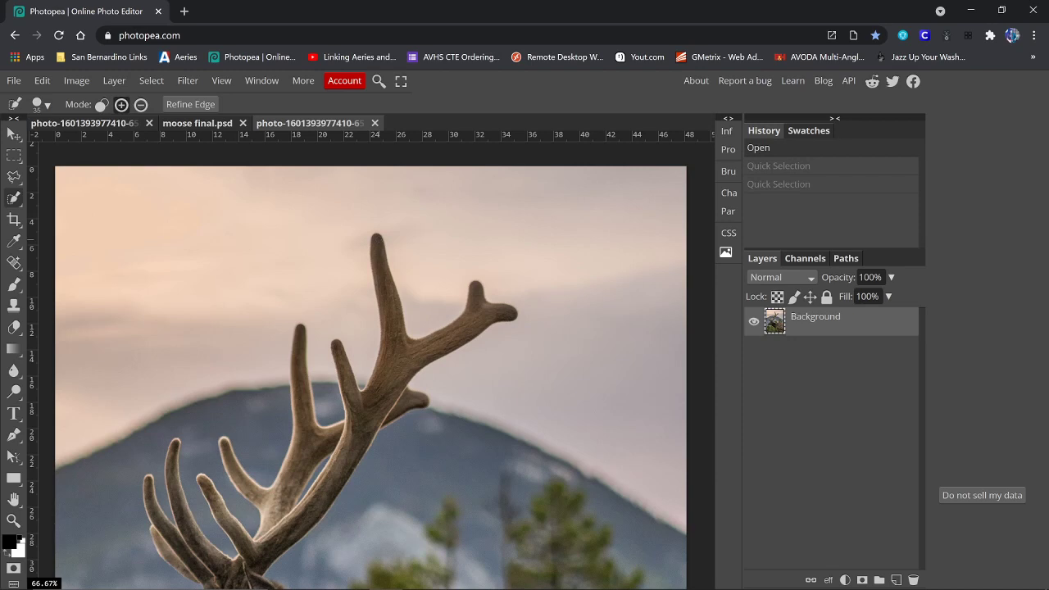
click(377, 250)
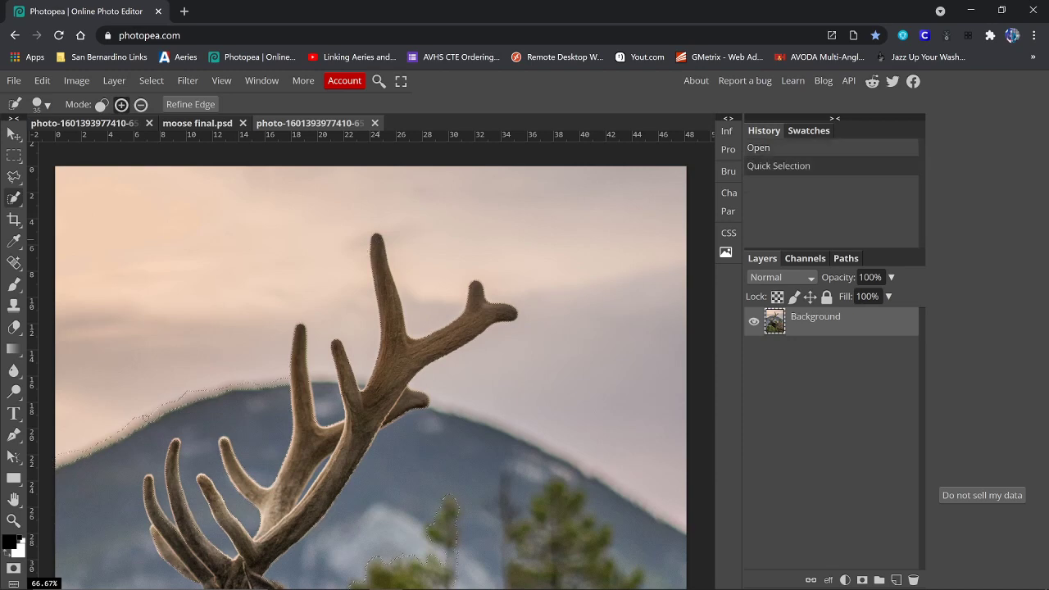
key(ctrl+z)
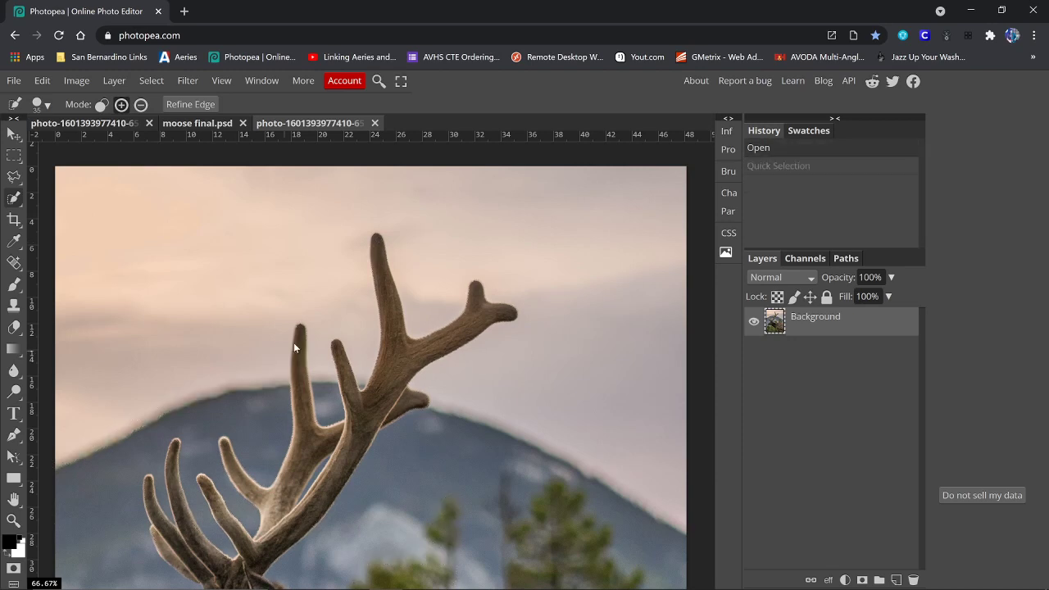
Select the elk, including its antlers, head and body, with the Quick Selection tool.
click(377, 242)
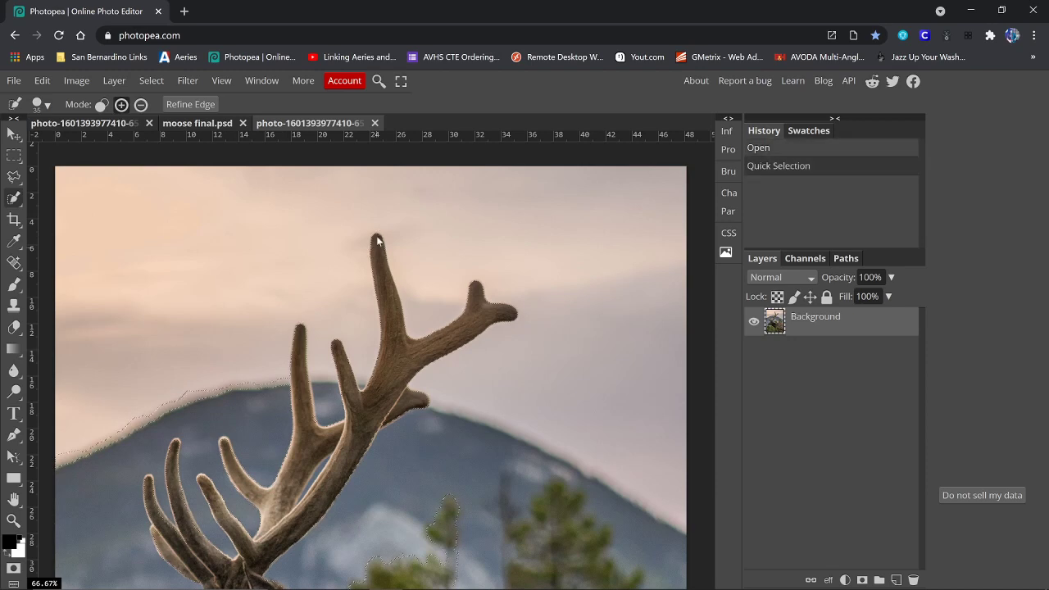
key(ctrl+z)
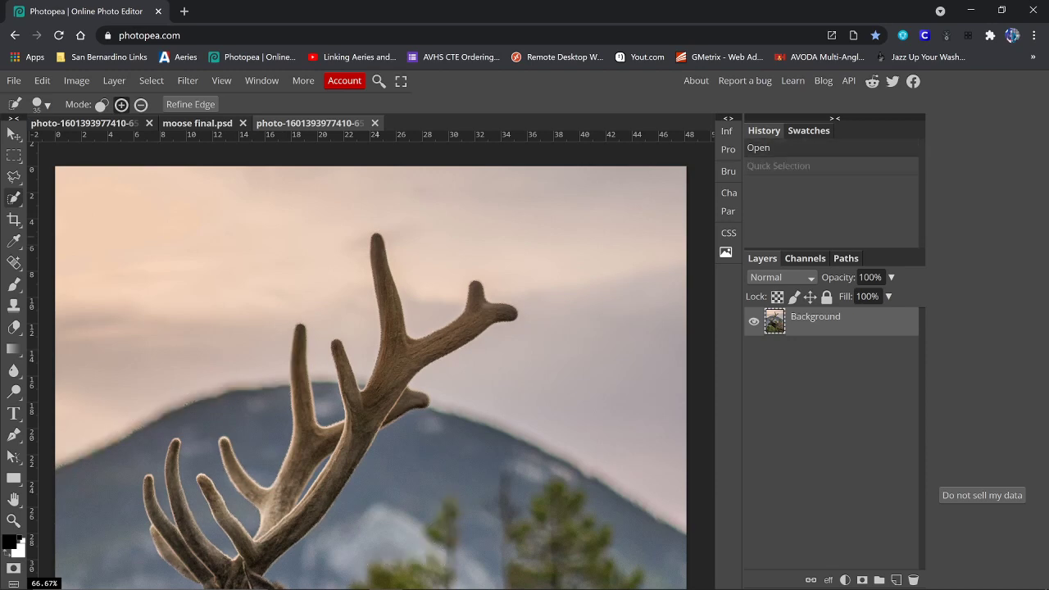
key(ctrl+shift+z)
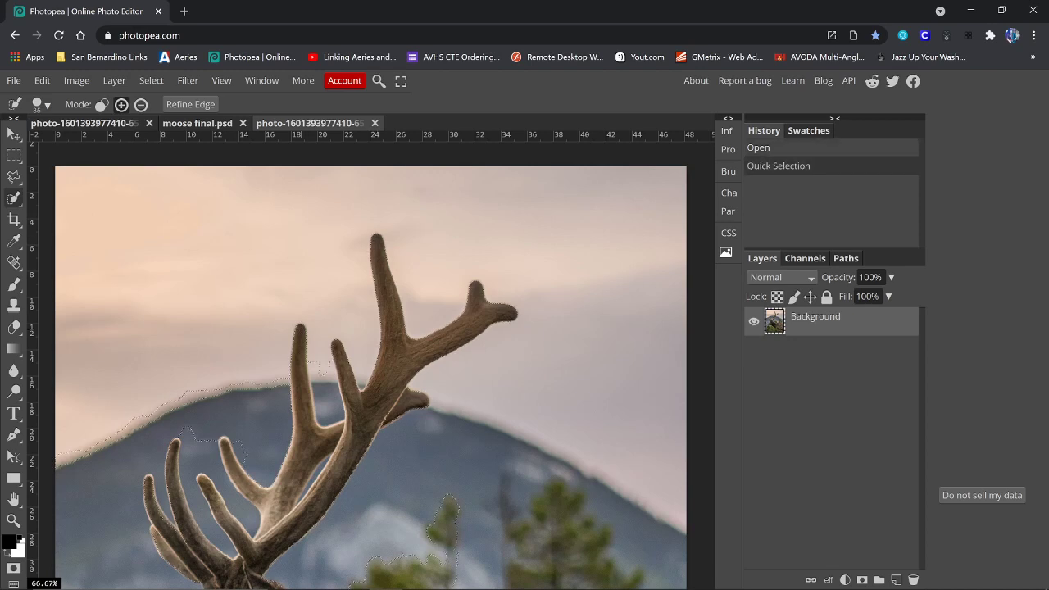
key(ctrl+z)
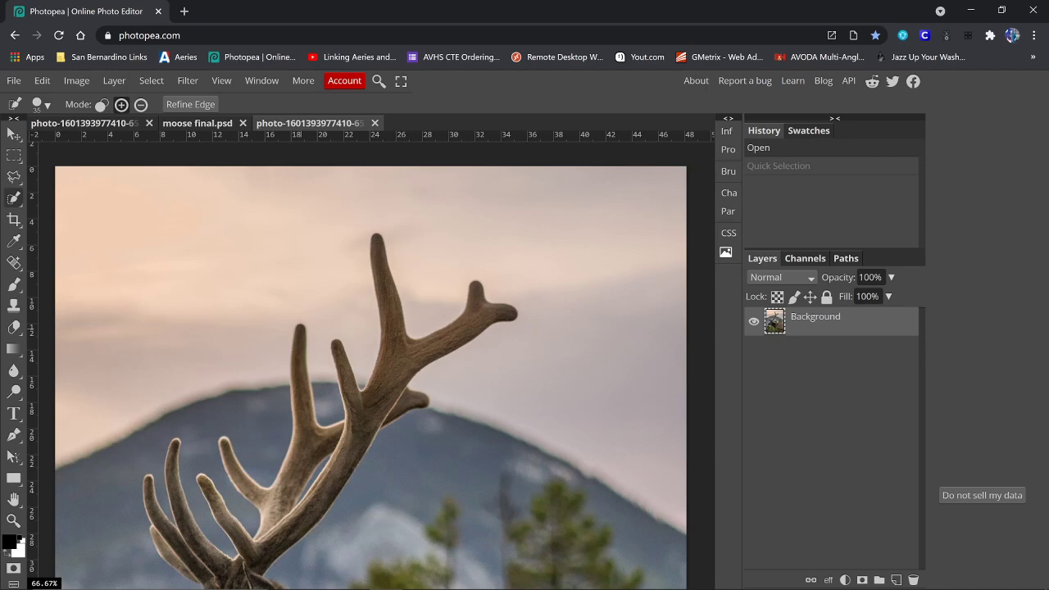
key(ctrl+shift+z)
scroll(276, 375, down, 5)
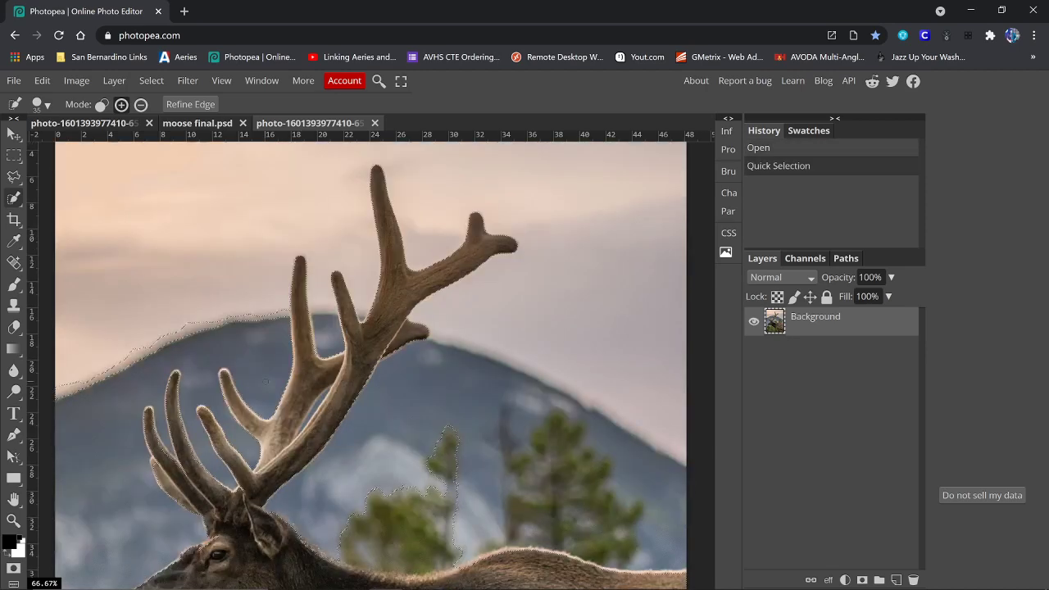
scroll(368, 361, down, 7)
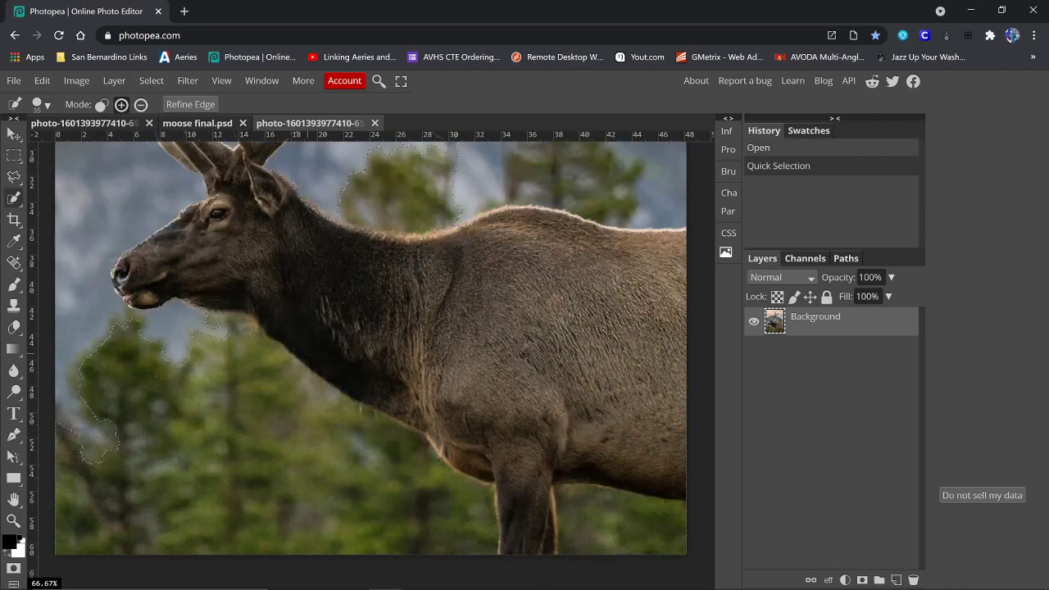
scroll(236, 290, up, 12)
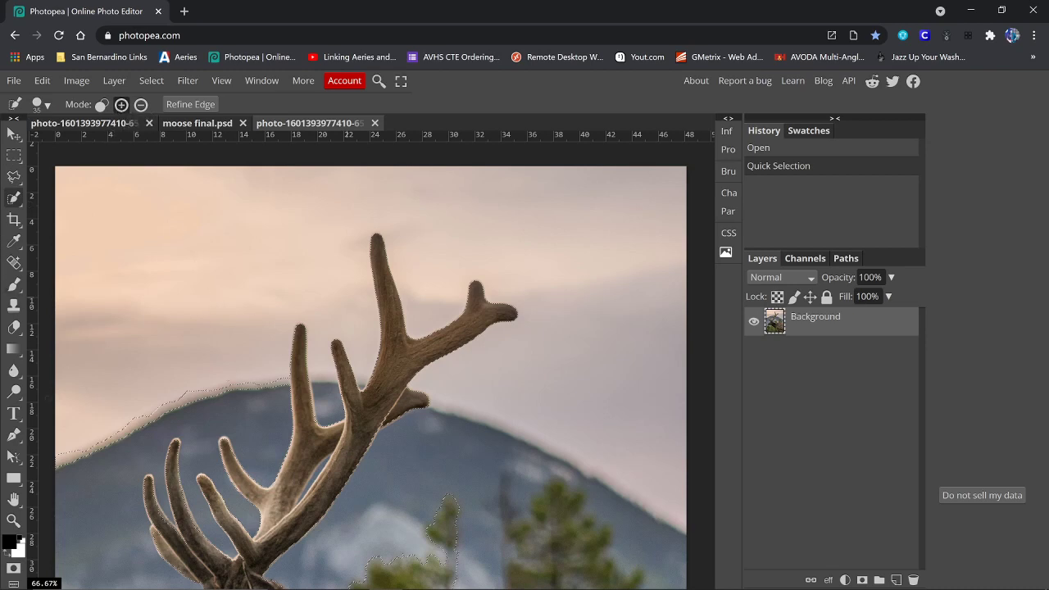
Subtract the strip of sky along the mountain ridge beside the antlers from the selection.
key(alt)
drag(60, 451, 280, 381)
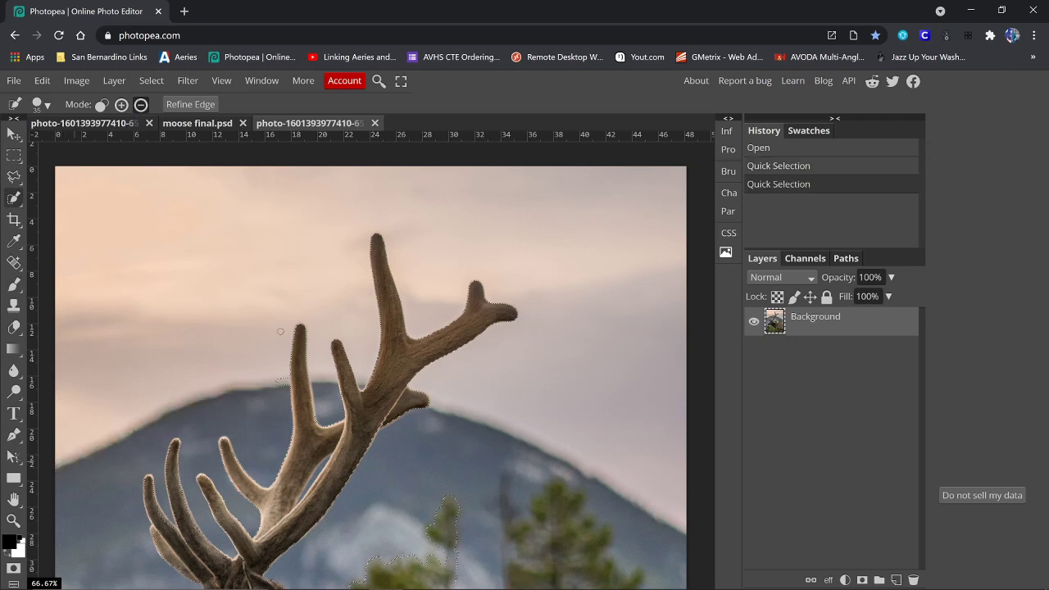
click(282, 380)
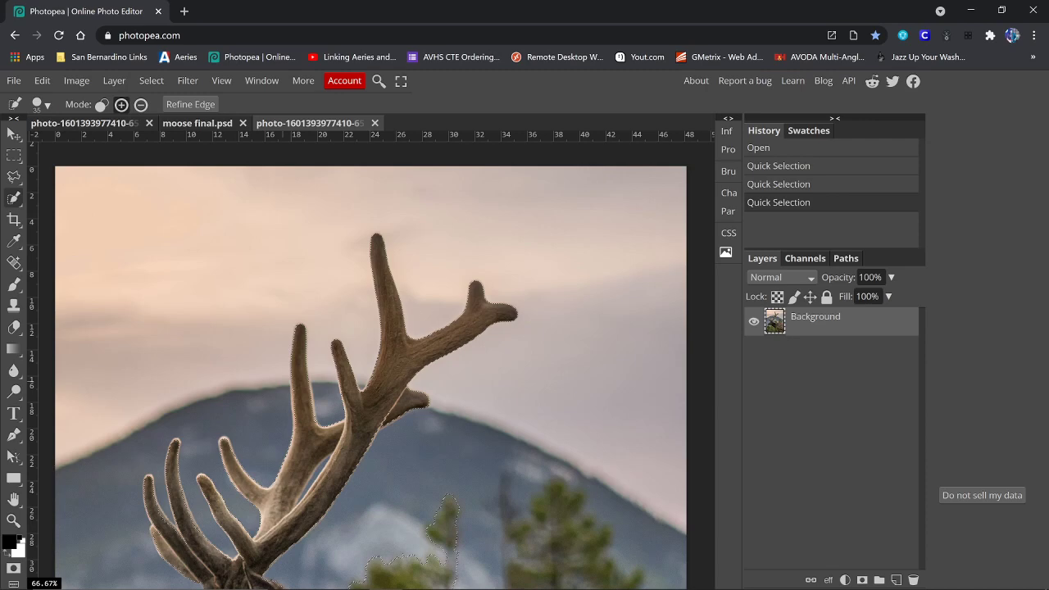
Subtract the trees above the elk's neck and back from the selection.
scroll(370, 360, down, 5)
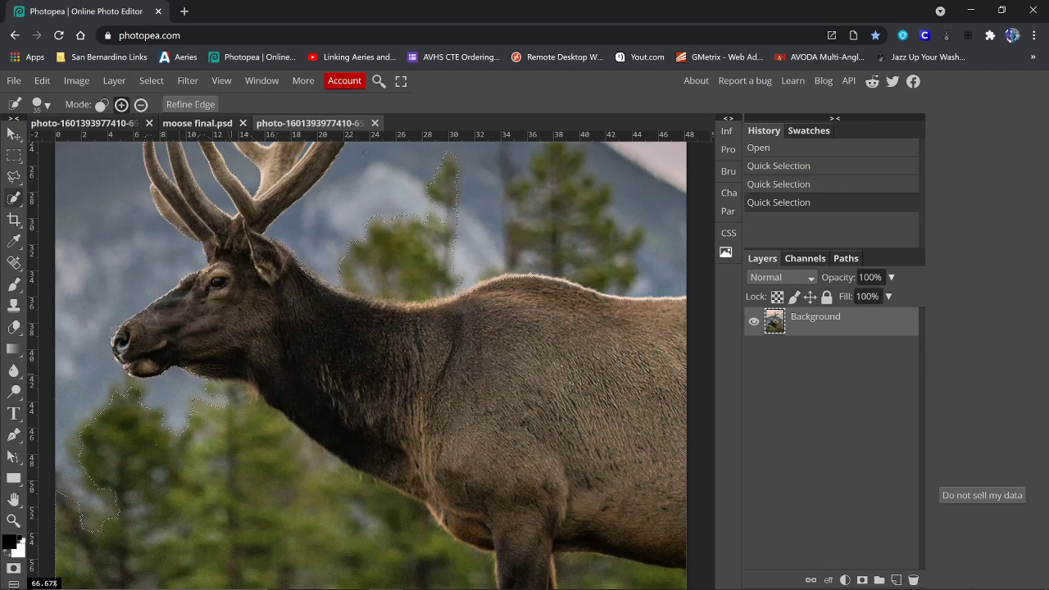
key(alt)
click(451, 291)
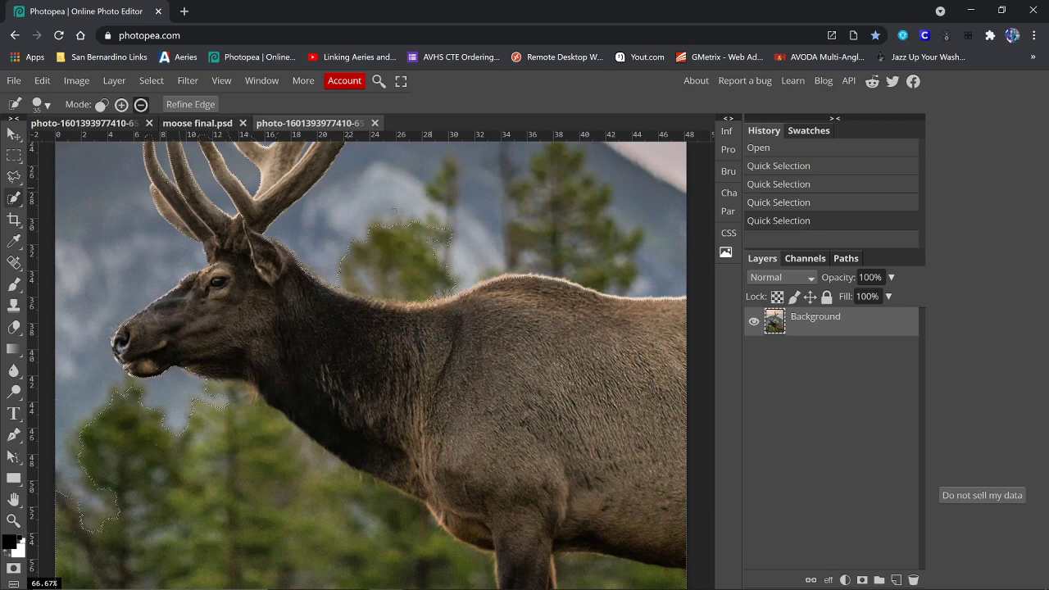
drag(428, 238, 389, 239)
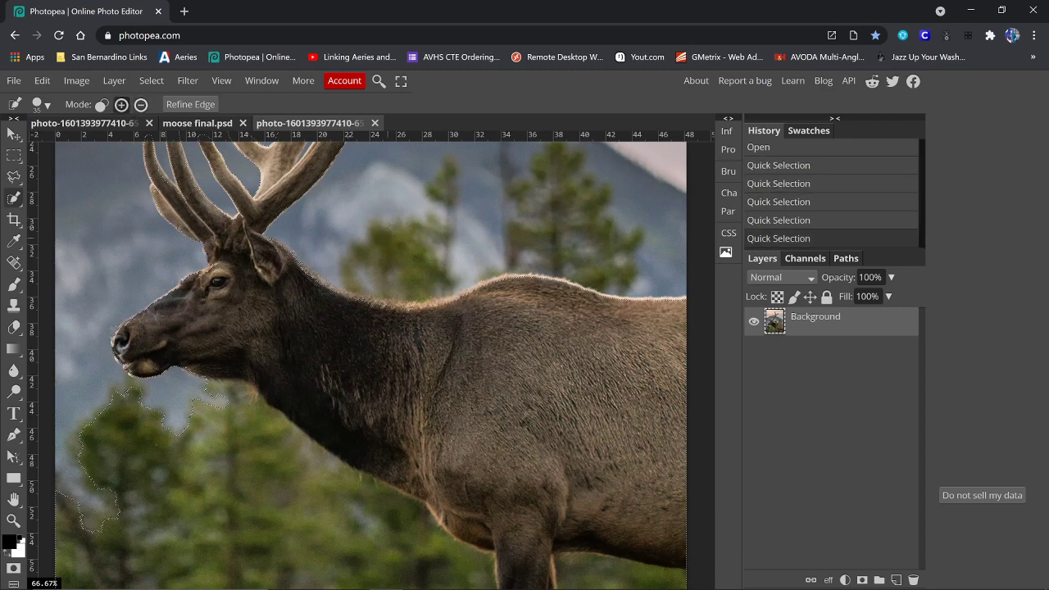
Subtract the forest background below the elk's head and neck from the selection.
scroll(369, 361, down, 3)
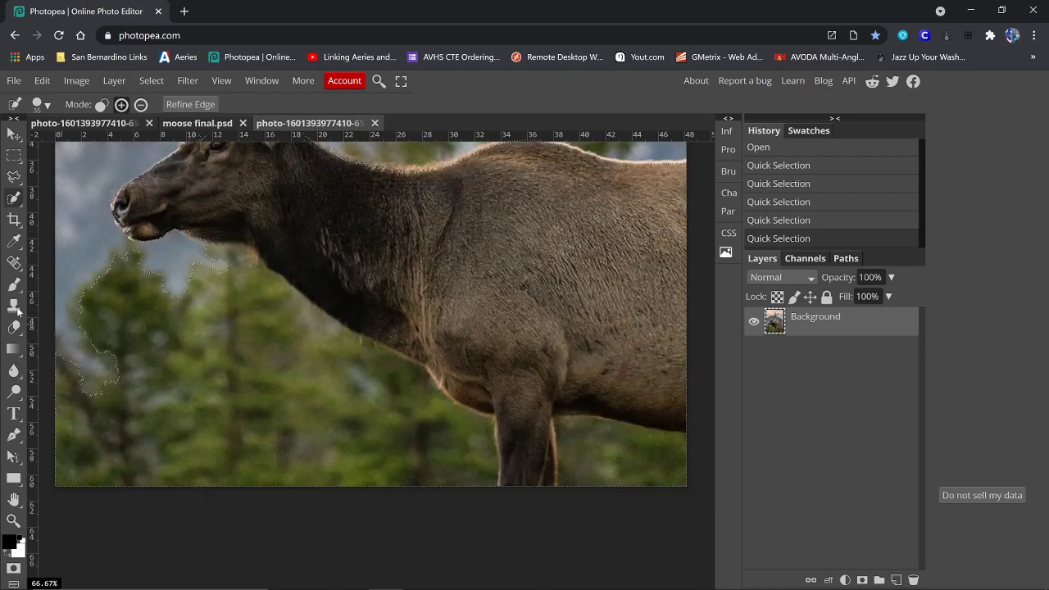
key(alt)
alt+click(86, 277)
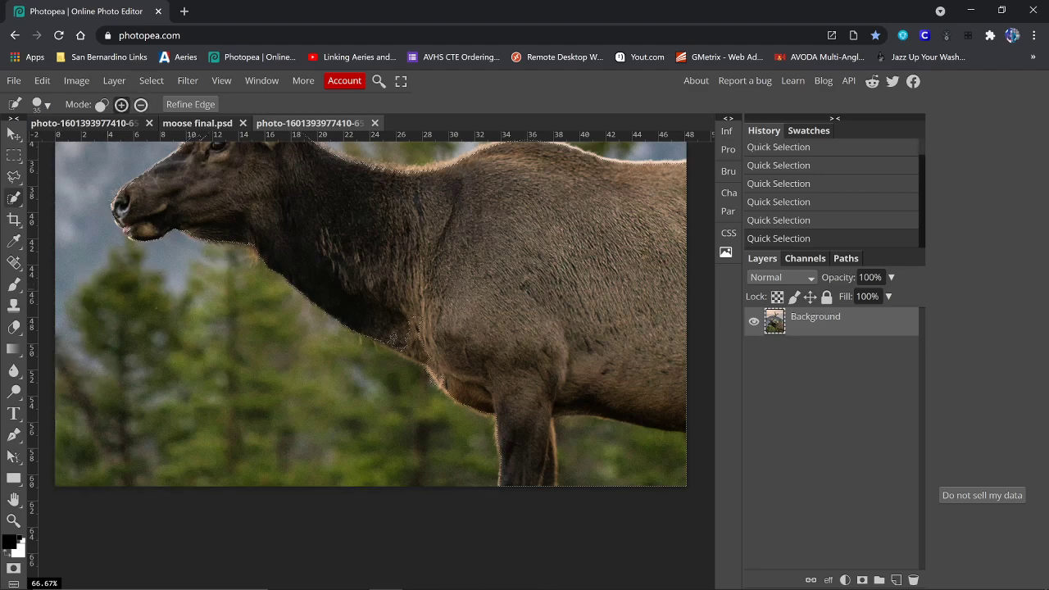
Subtract the remaining background beside the front leg and beneath the belly from the selection.
key(alt)
alt+click(574, 433)
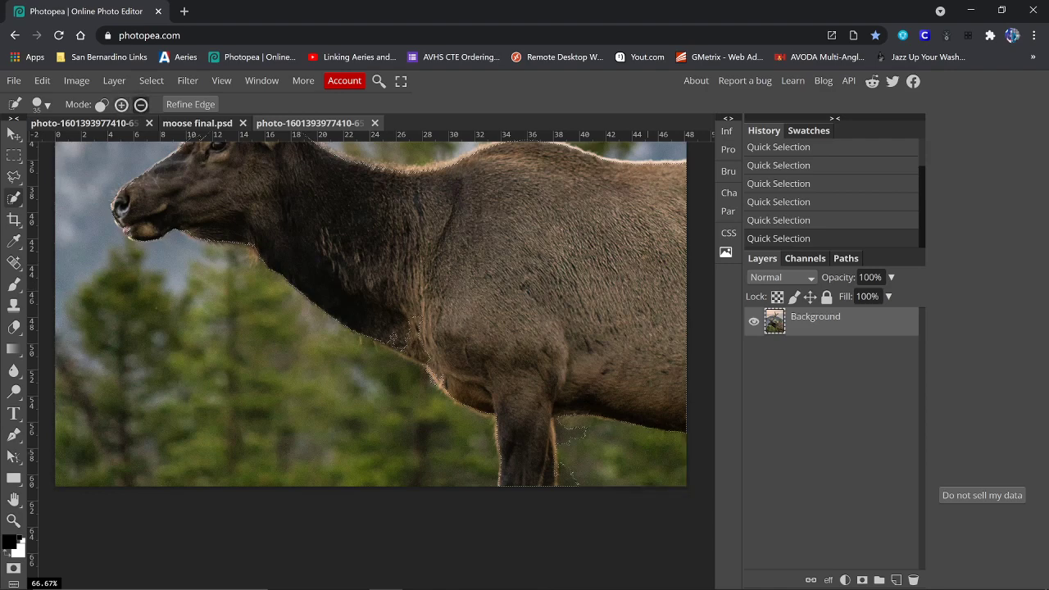
alt+click(582, 432)
alt+click(574, 479)
Open Refine Edge for the elk selection.
scroll(370, 361, up, 5)
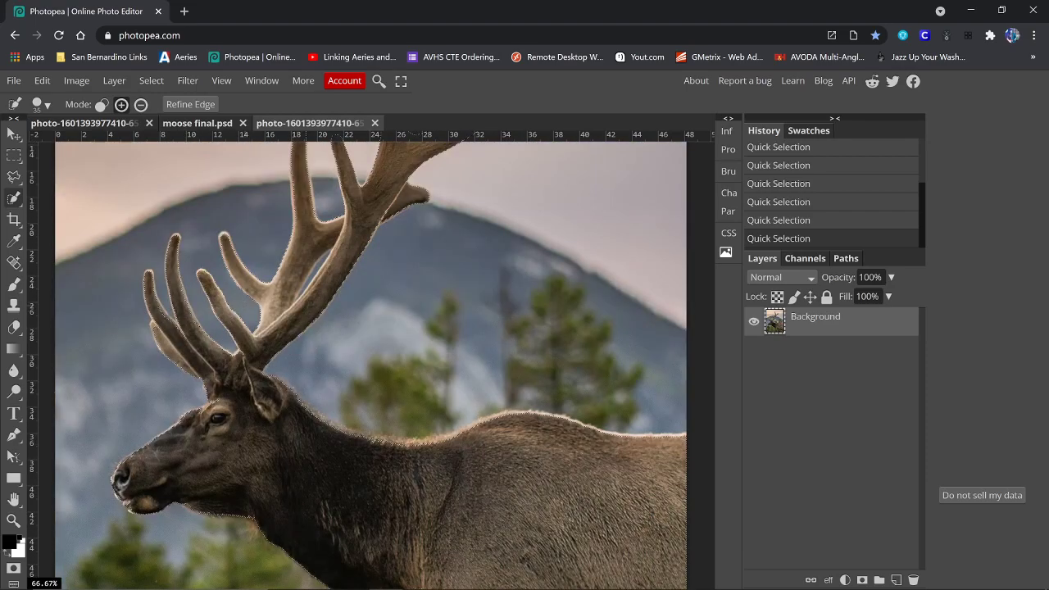
scroll(371, 360, up, 1)
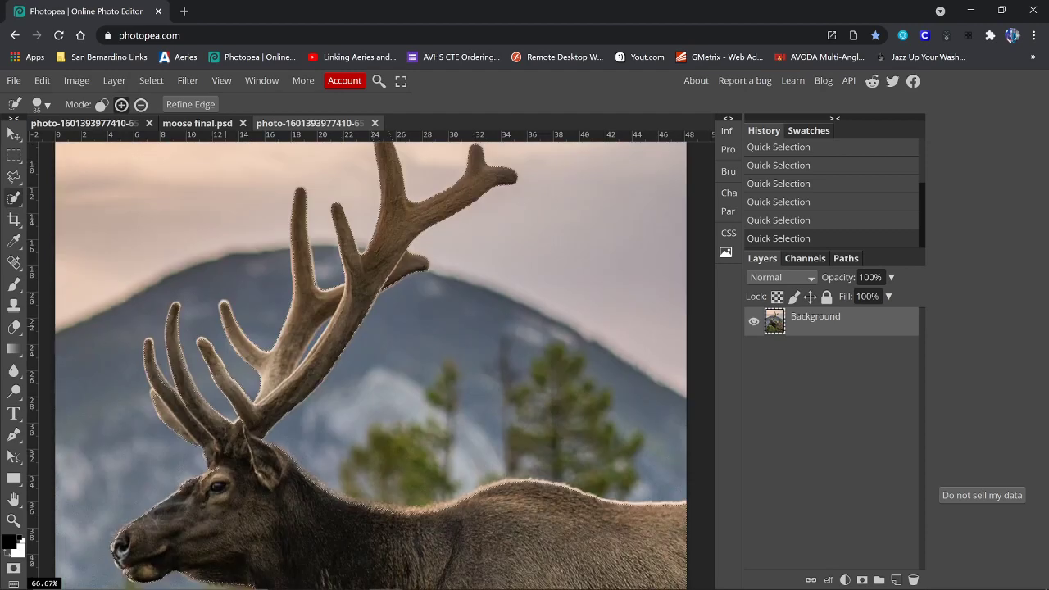
scroll(247, 277, up, 1)
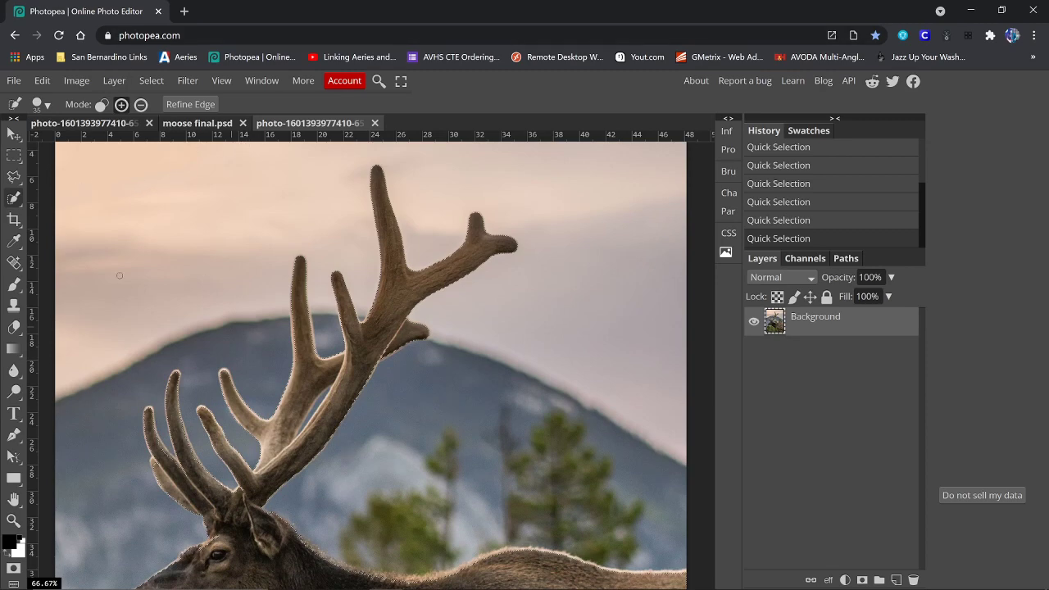
scroll(123, 262, down, 4)
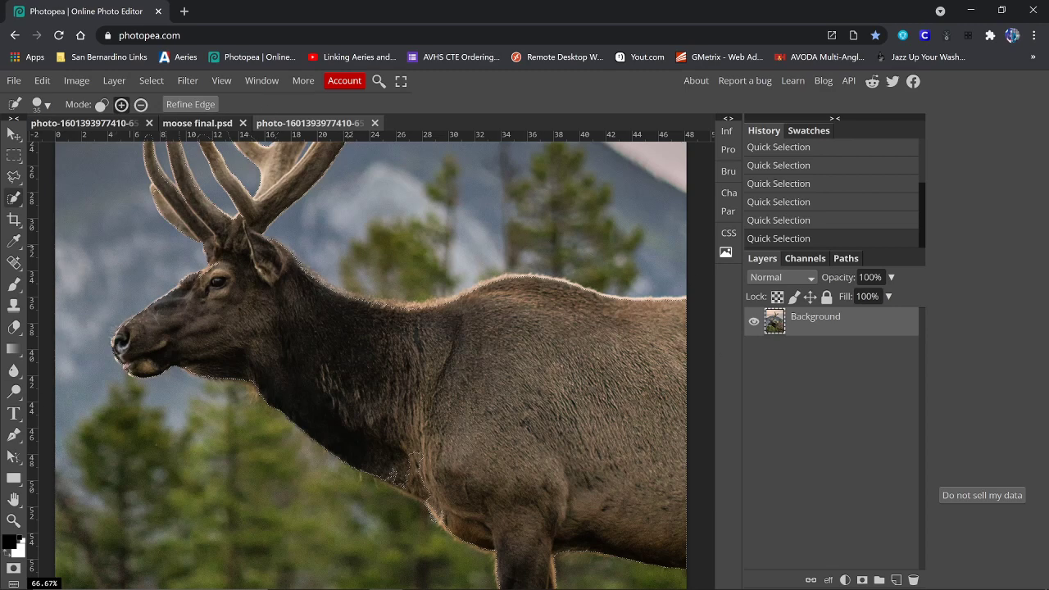
key(ctrl+alt+r)
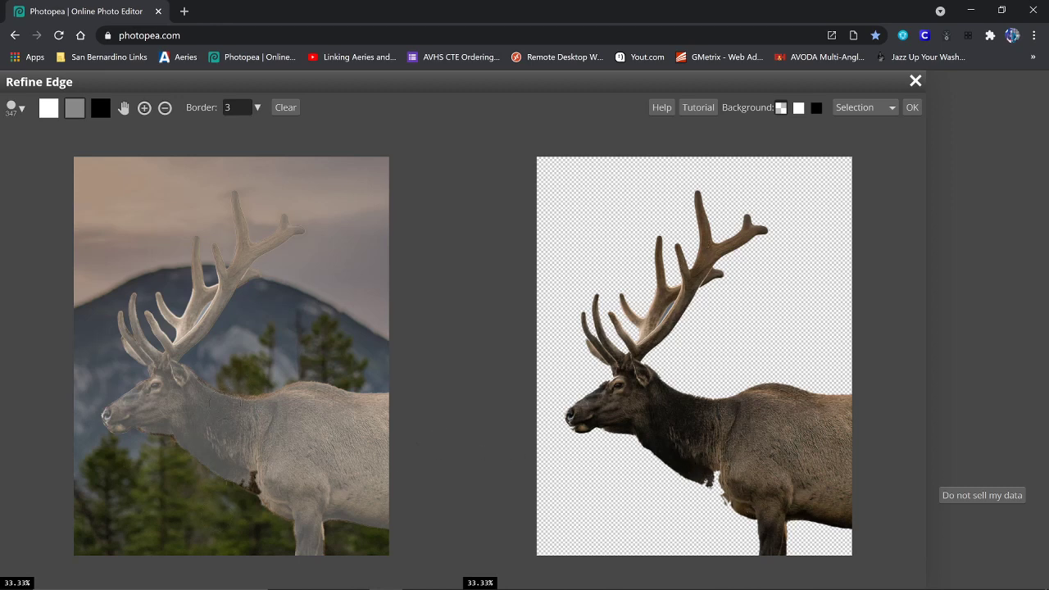
Examine the cutout's edges at 300% along the elk's neck and antlers as far as the rear antler tine.
scroll(199, 359, up, 10)
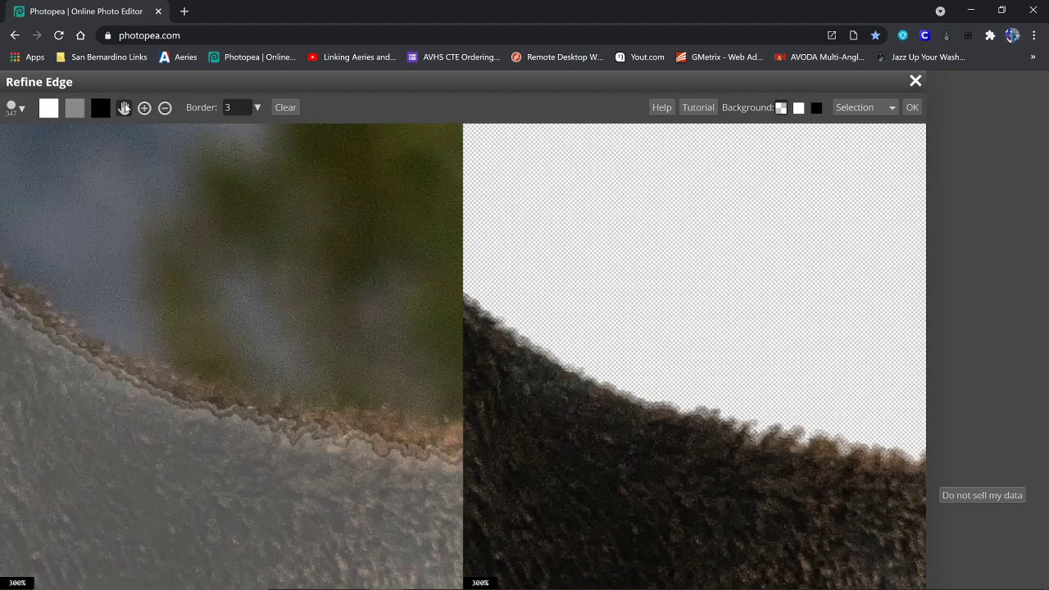
click(125, 107)
drag(84, 194, 199, 336)
drag(33, 164, 272, 380)
mouse_move(58, 148)
mouse_down()
mouse_move(106, 241)
mouse_move(302, 533)
mouse_up()
mouse_move(218, 232)
mouse_down()
mouse_move(167, 361)
mouse_move(2, 350)
mouse_up()
drag(328, 251, 199, 487)
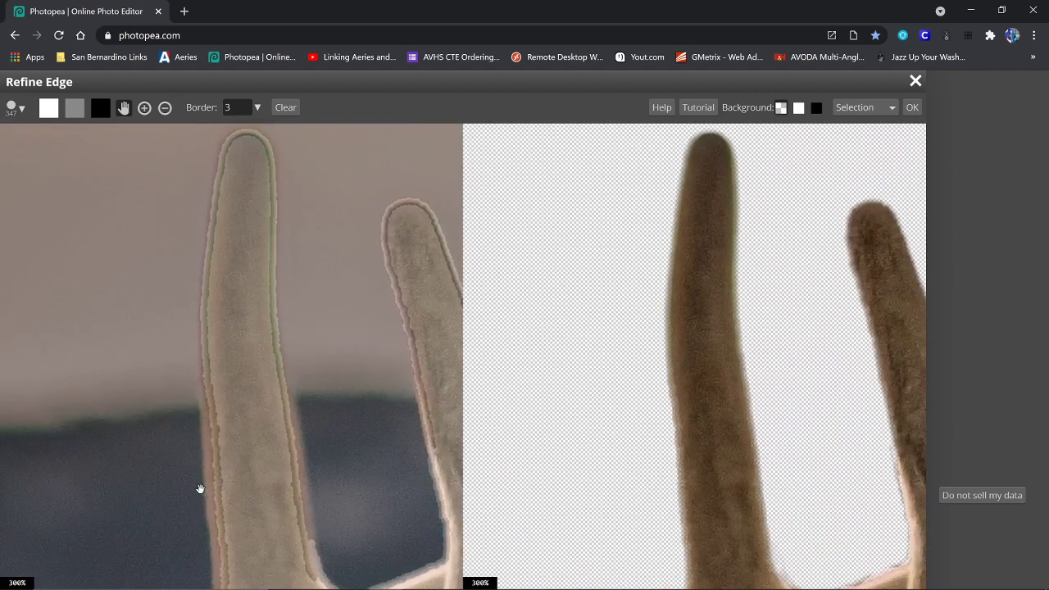
drag(338, 368, 232, 286)
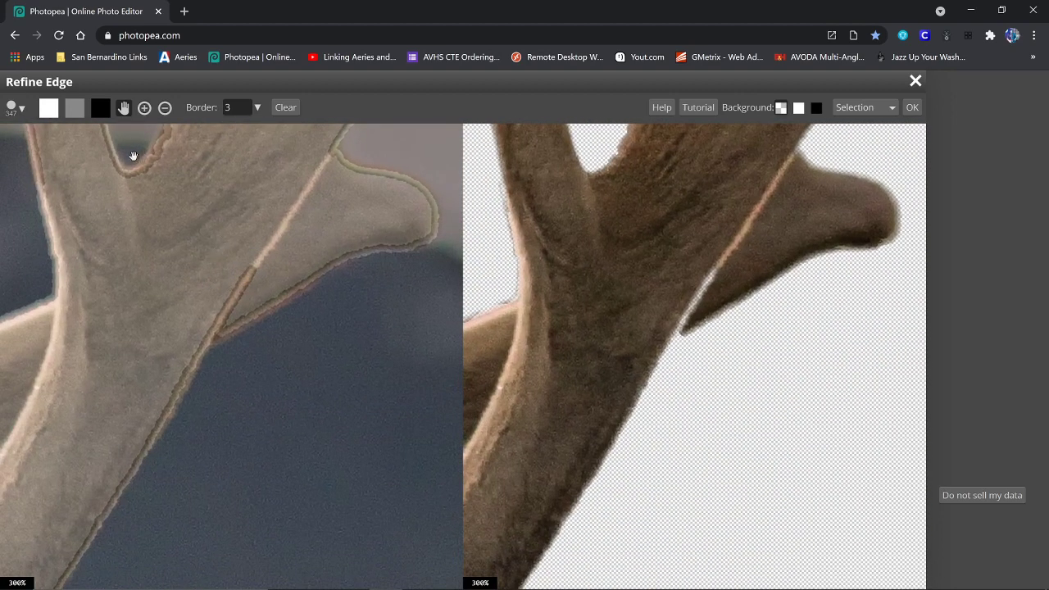
Paint the gap between the main antler and its rear tine white as foreground, using a size 90 brush.
click(47, 110)
key(bracketleft)
key(bracketleft)
key(bracketleft)
key(bracketleft)
key(bracketleft)
key(bracketleft)
key(bracketleft)
key(bracketleft)
mouse_move(252, 256)
mouse_down()
mouse_move(205, 330)
mouse_move(178, 312)
mouse_up()
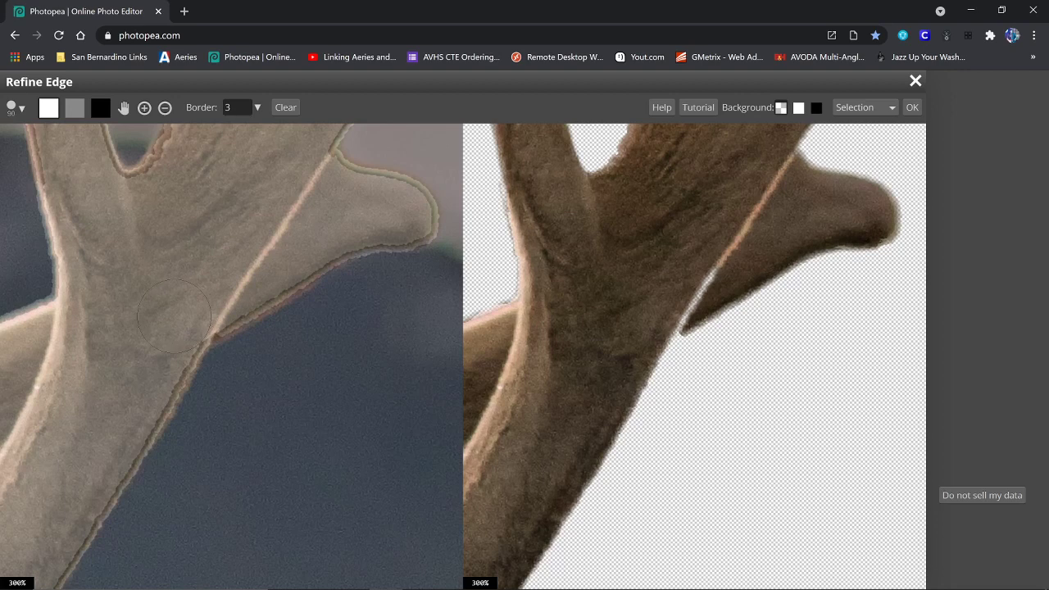
Paint the outer edge of the front antler tine above the fork white, and paint the background spilling outside it black.
click(123, 107)
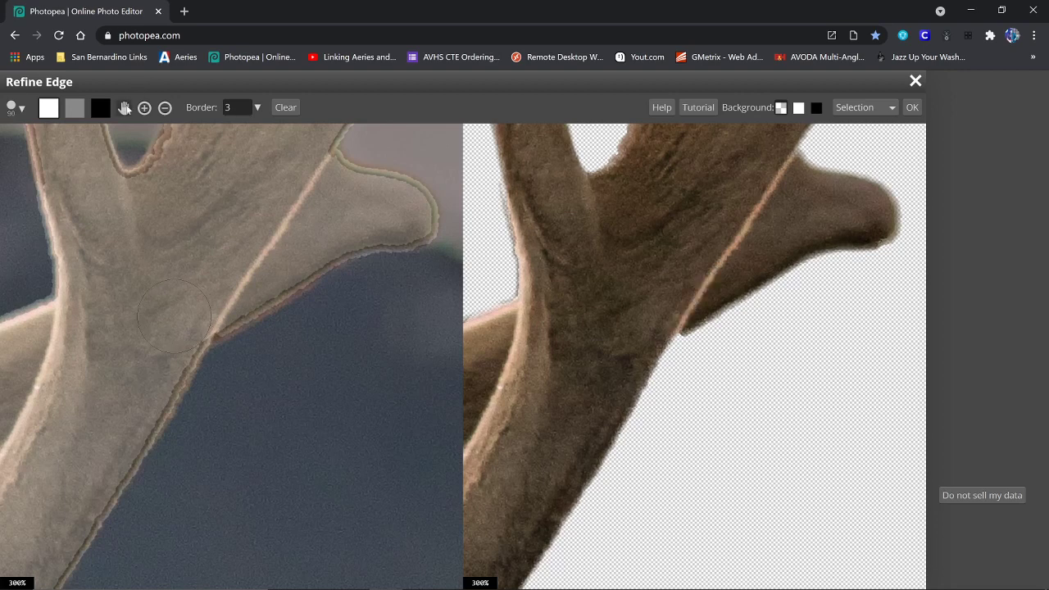
drag(212, 315, 354, 220)
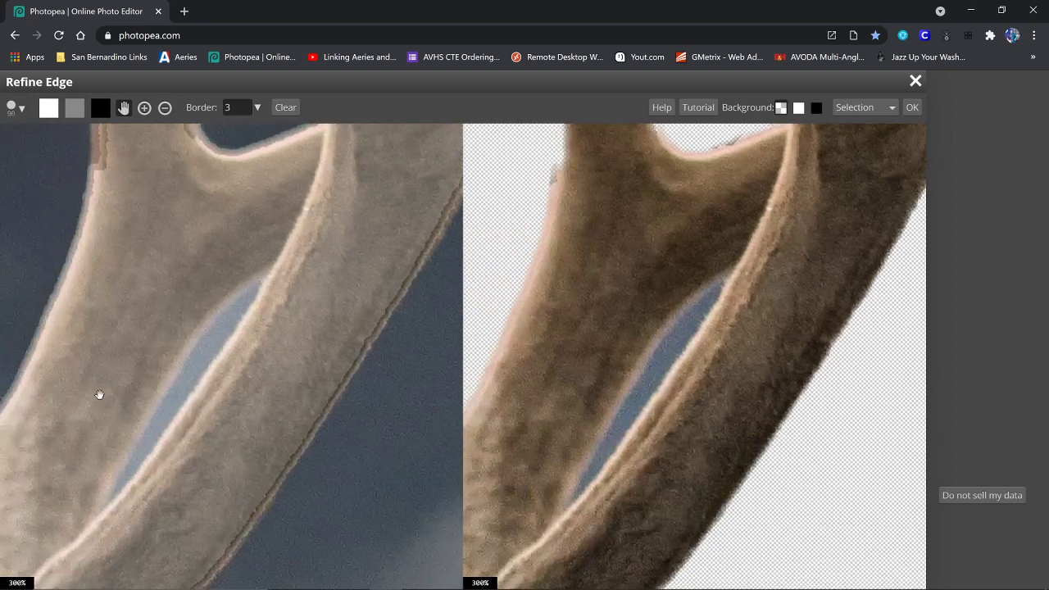
drag(111, 318, 123, 568)
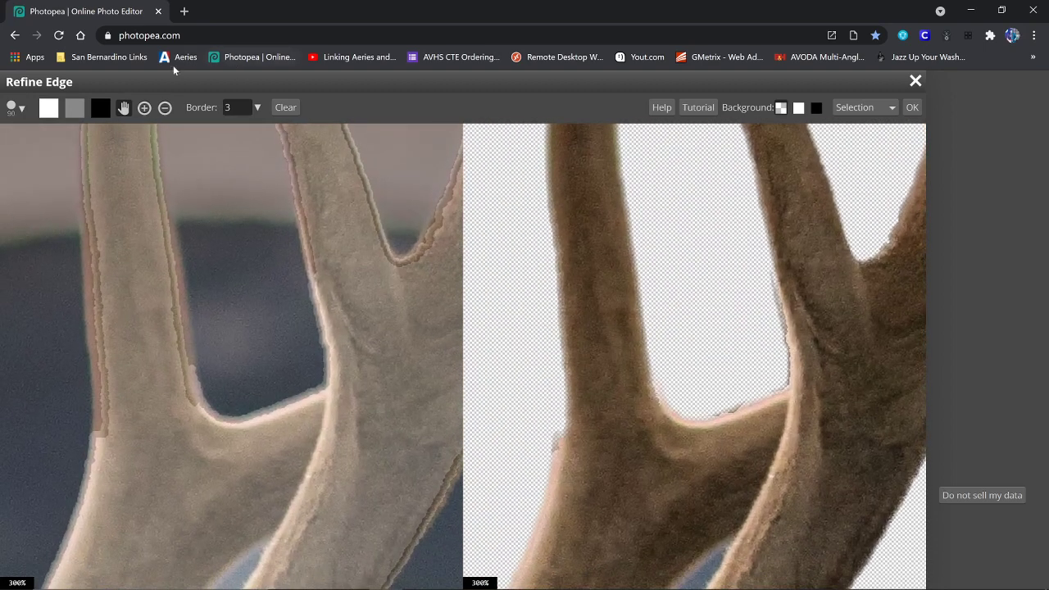
click(48, 107)
drag(122, 280, 130, 456)
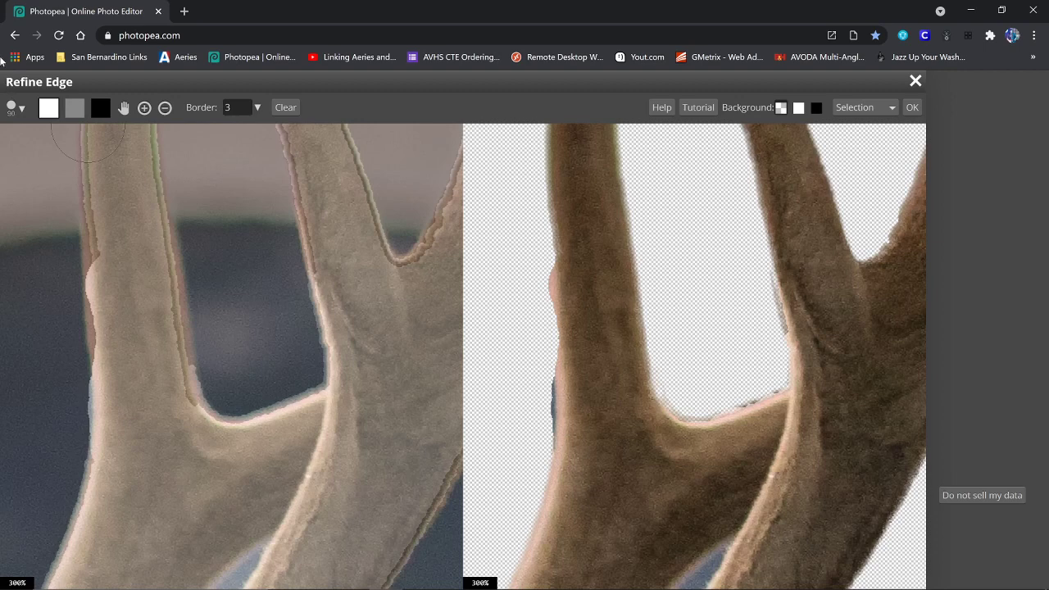
click(100, 110)
drag(89, 261, 92, 410)
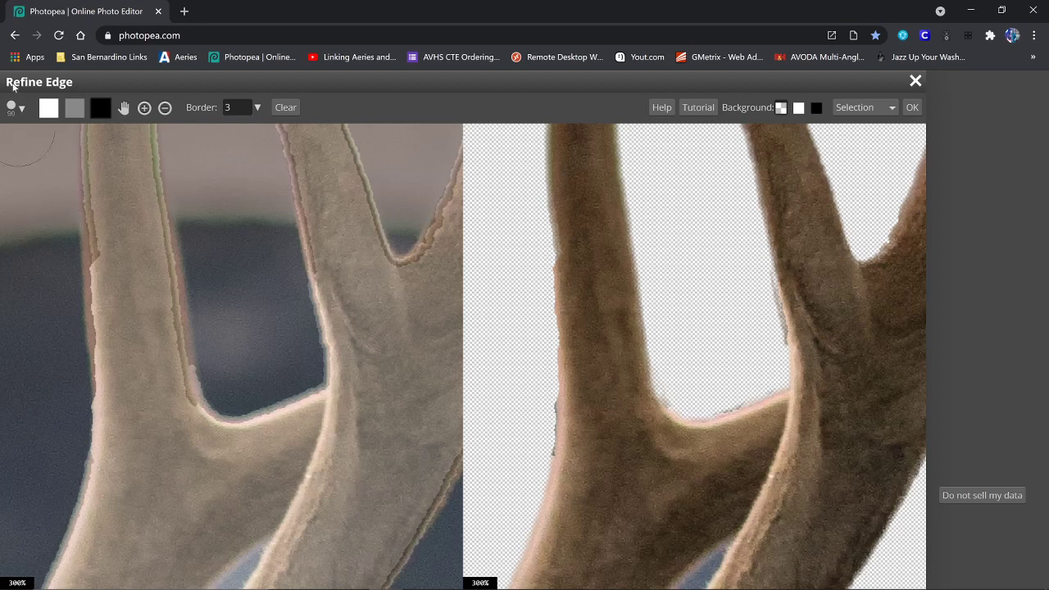
Reduce the brush to size 15 and paint the front tine's outer edge grey as an uncertain area.
click(73, 109)
key(bracketleft)
key(bracketleft)
key(bracketleft)
key(bracketleft)
key(bracketleft)
key(bracketleft)
key(bracketleft)
key(bracketleft)
key(bracketleft)
key(bracketleft)
key(bracketleft)
key(bracketleft)
key(bracketleft)
drag(83, 209, 96, 402)
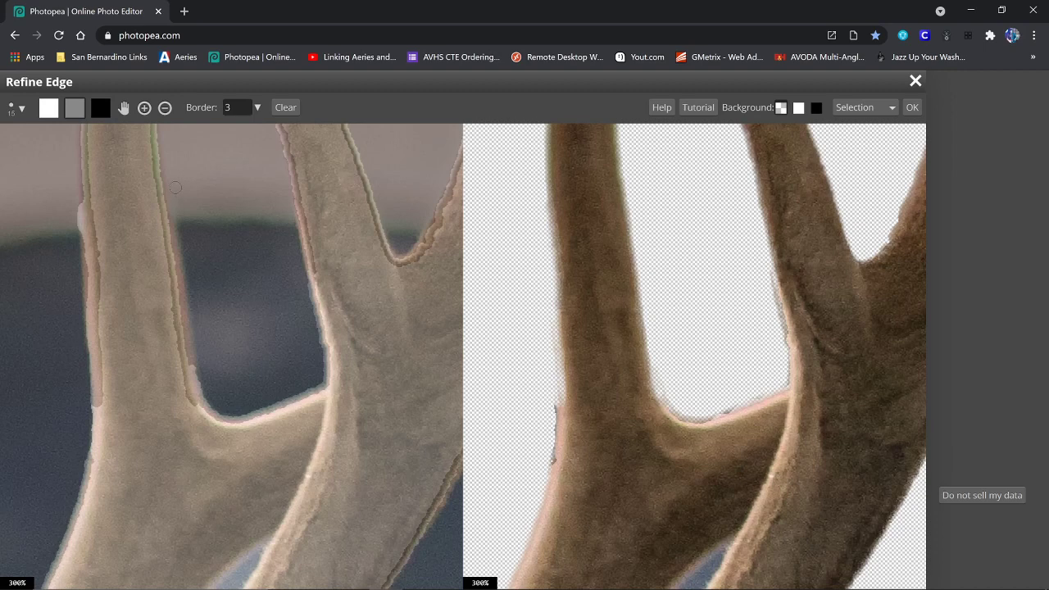
With a larger brush, paint the notch between the two curved tines, the longer tine's inner edge and the short tine beside them white.
scroll(176, 188, down, 3)
scroll(94, 181, up, 3)
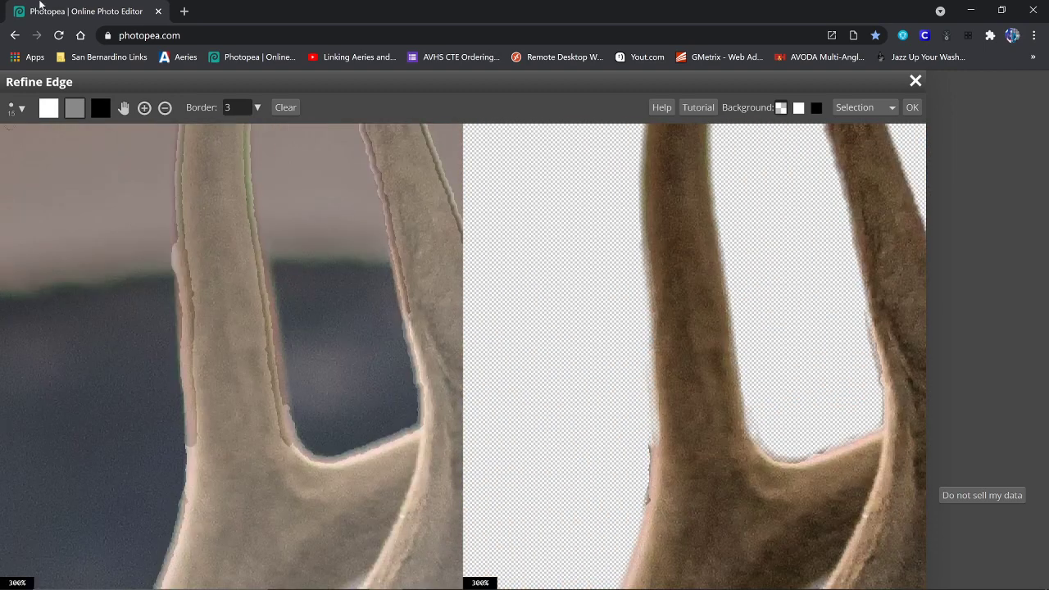
click(124, 108)
drag(123, 502, 344, 284)
drag(81, 537, 305, 327)
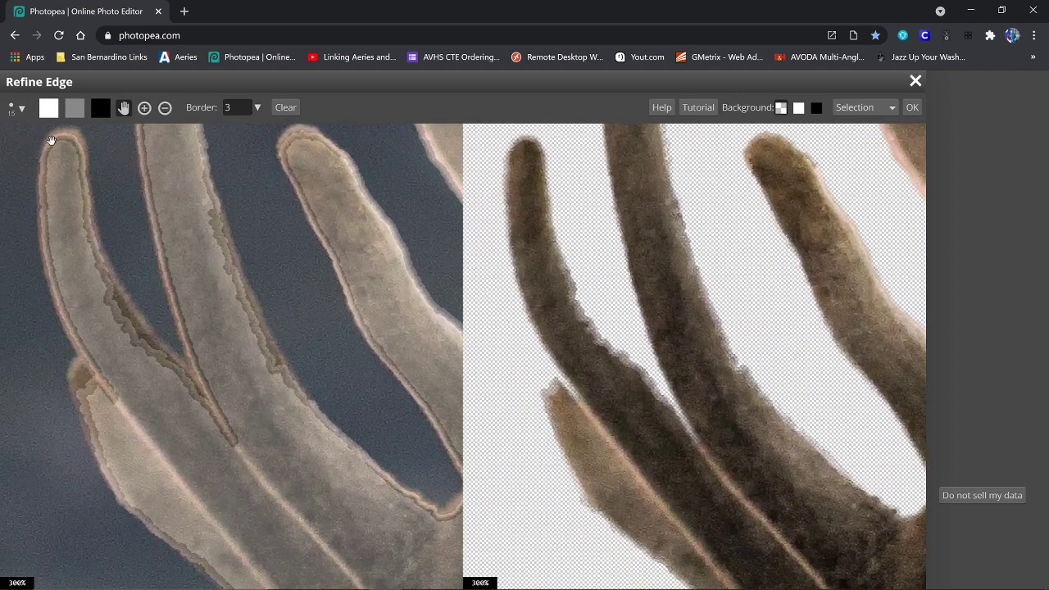
click(46, 110)
key(bracketright)
drag(116, 316, 243, 450)
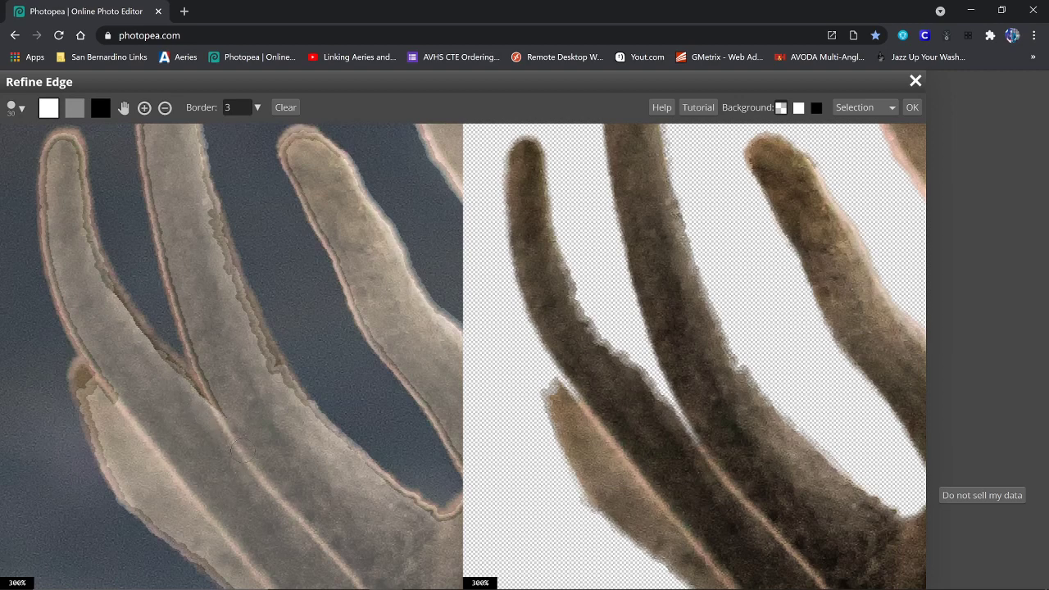
drag(195, 194, 282, 395)
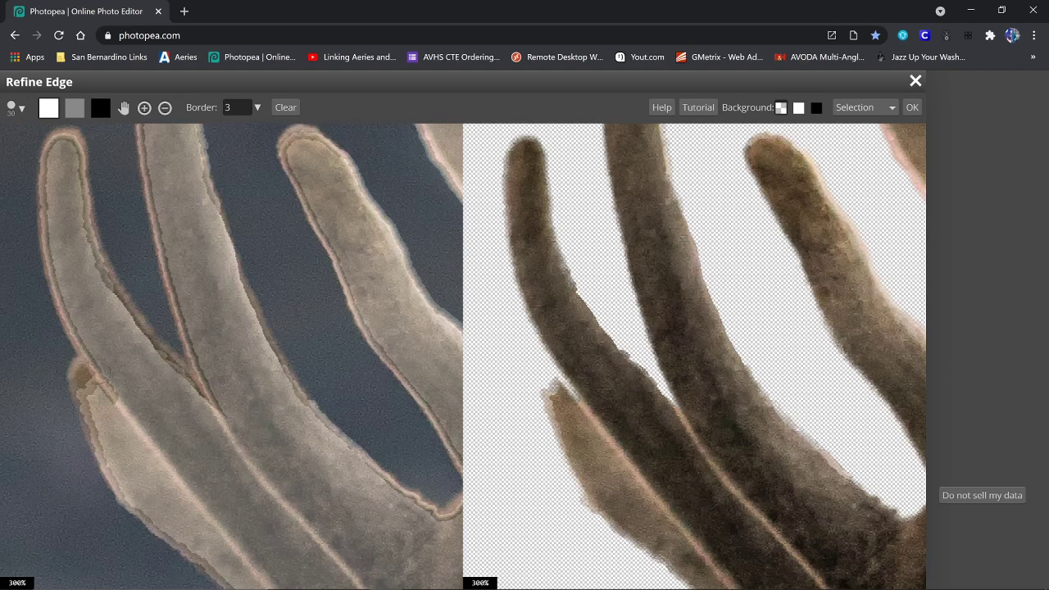
mouse_move(87, 374)
mouse_down()
mouse_move(106, 423)
mouse_move(95, 376)
mouse_move(114, 395)
mouse_move(117, 412)
mouse_move(89, 394)
mouse_move(87, 403)
mouse_move(130, 467)
mouse_up()
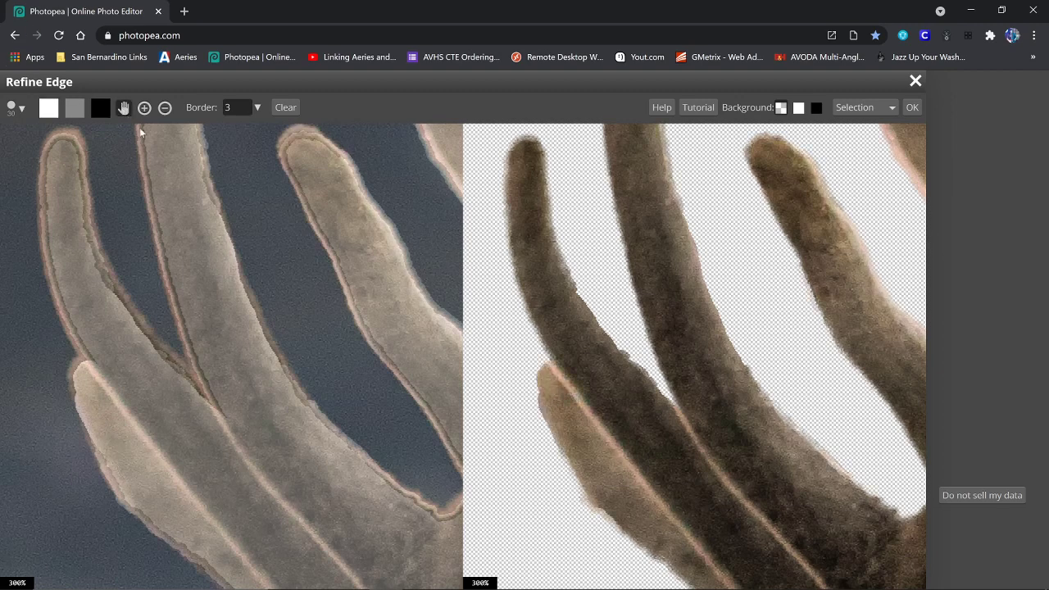
Paint the missing strip of brow above the elk's eye and the fur in front of it white as foreground.
click(125, 113)
drag(300, 546, 317, 267)
drag(375, 503, 132, 291)
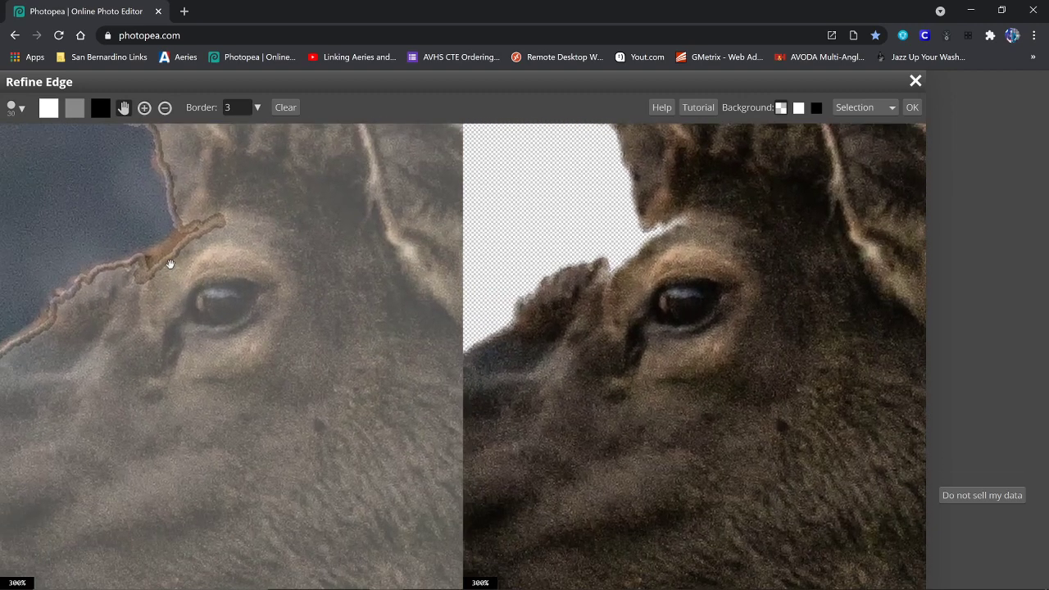
click(48, 113)
mouse_move(195, 214)
mouse_down()
mouse_move(197, 233)
mouse_move(225, 223)
mouse_move(205, 219)
mouse_move(133, 278)
mouse_move(196, 248)
mouse_up()
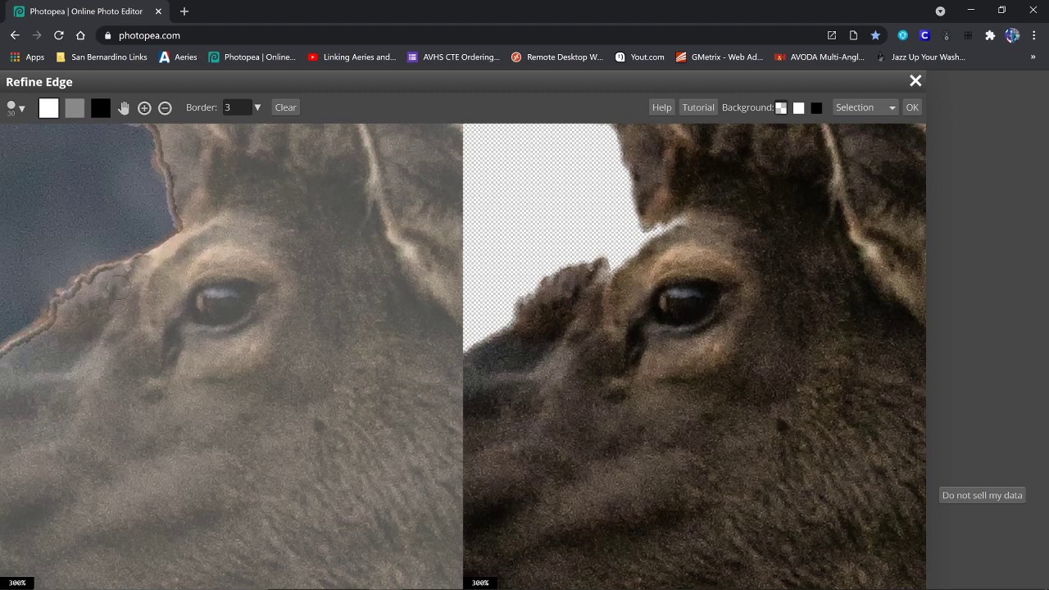
mouse_move(95, 287)
mouse_down()
mouse_move(66, 303)
mouse_move(66, 318)
mouse_up()
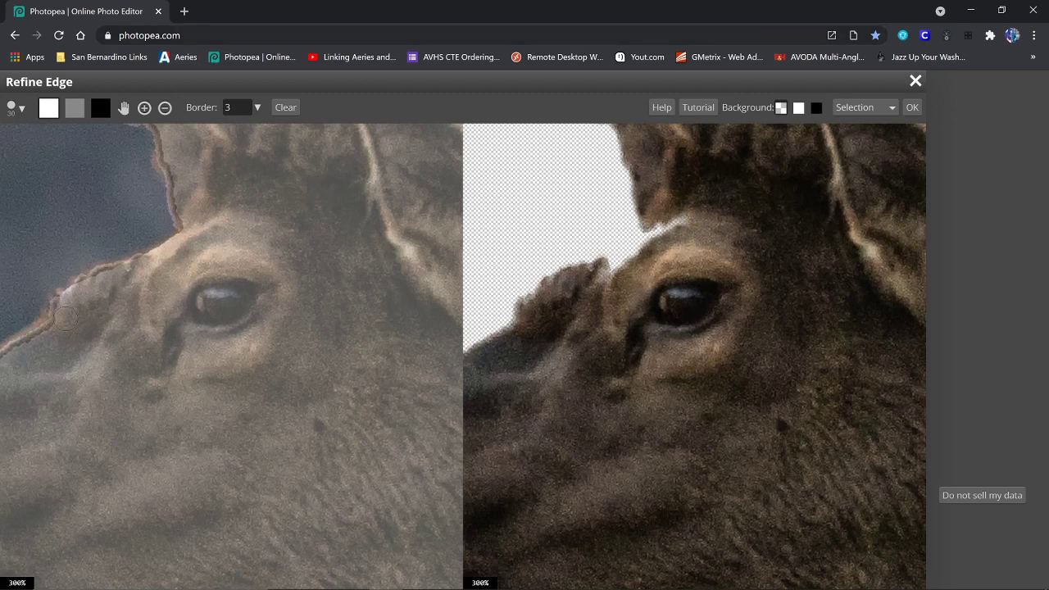
Paint the upper edge of the elk's muzzle and the gap at its mouth white as foreground.
click(122, 107)
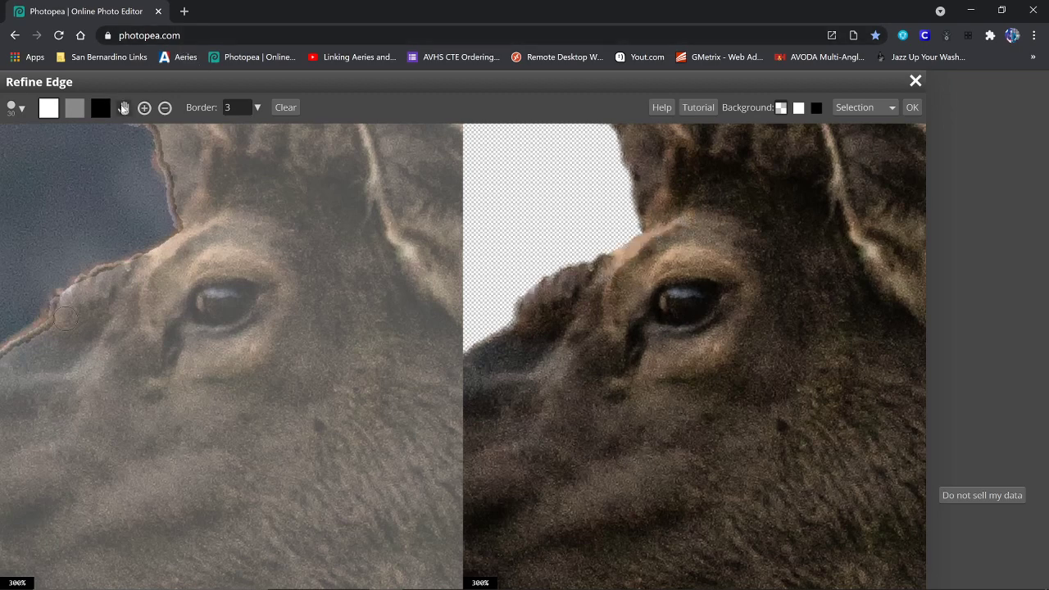
drag(95, 475, 331, 278)
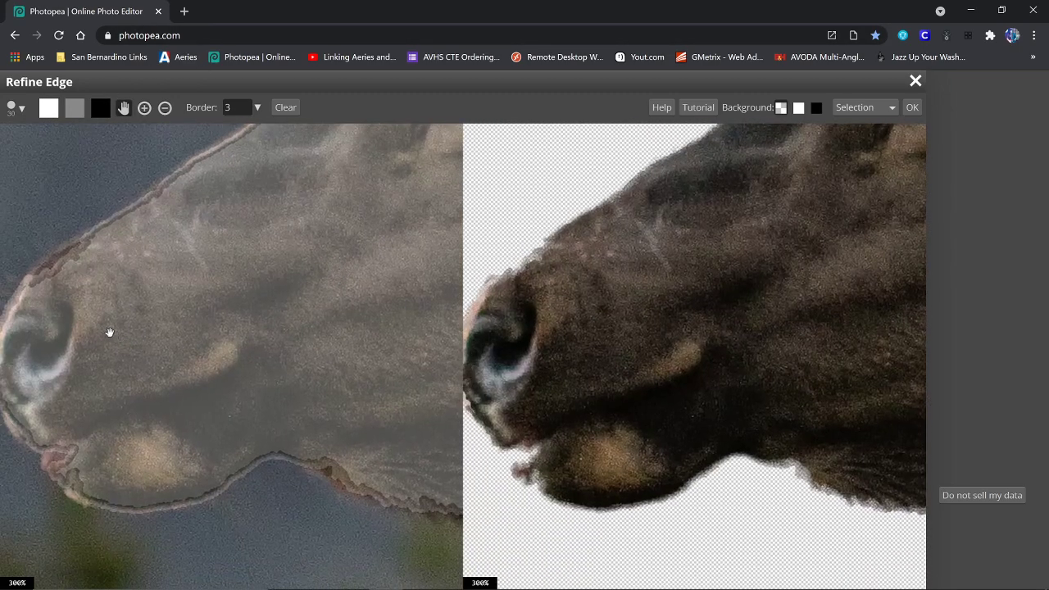
drag(108, 333, 237, 307)
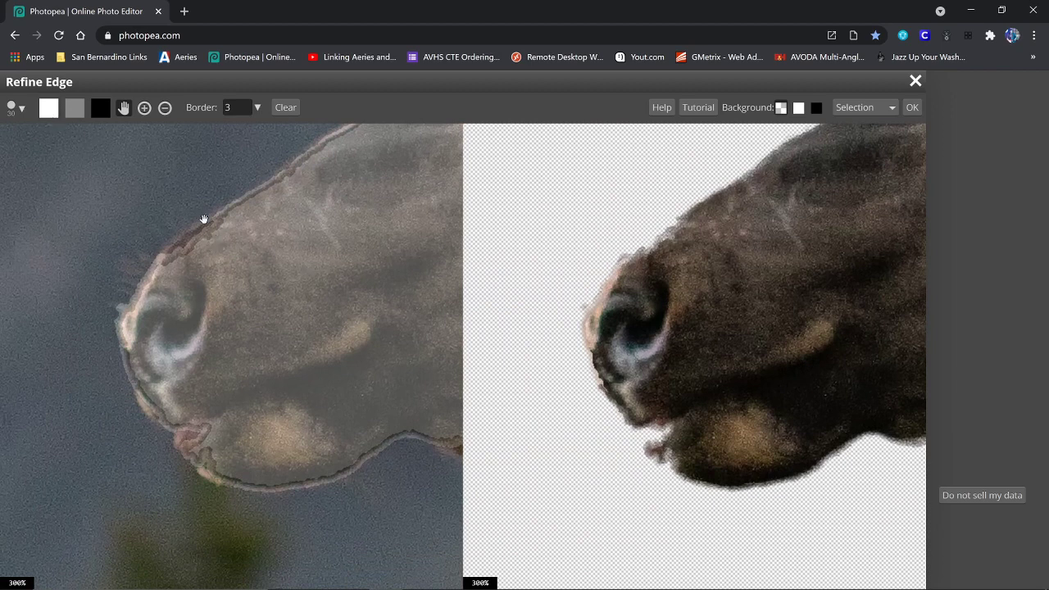
click(47, 110)
mouse_move(221, 228)
mouse_down()
mouse_move(168, 268)
mouse_move(208, 236)
mouse_up()
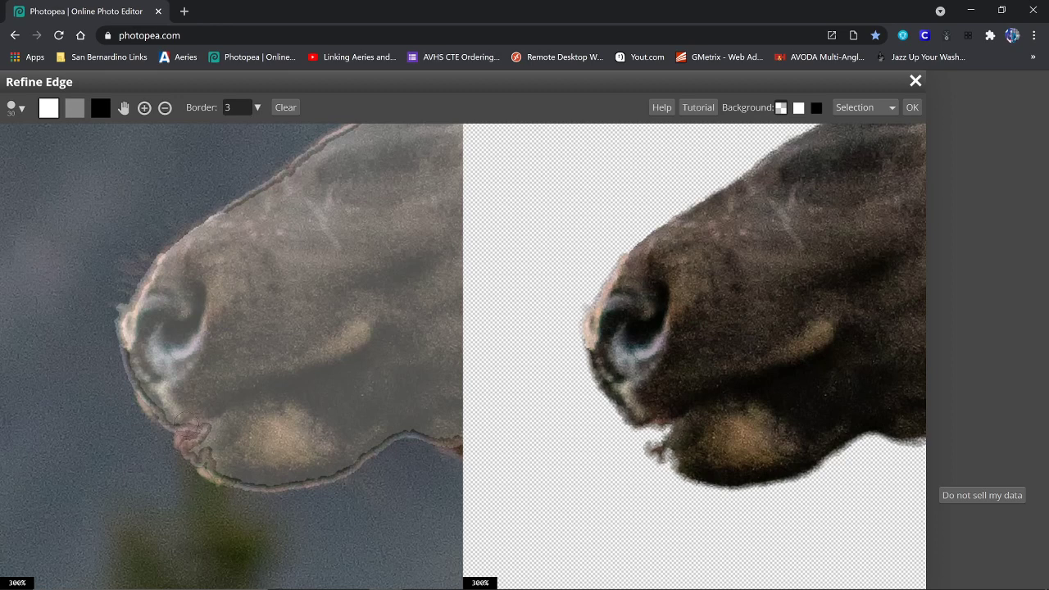
drag(181, 420, 233, 482)
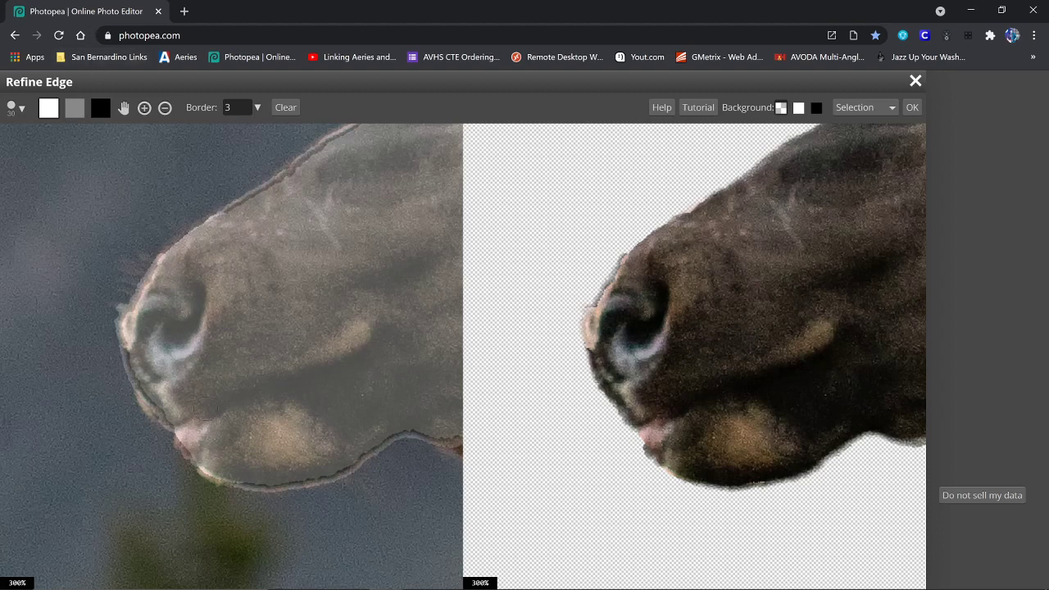
Paint the fur edge where the elk's throat meets the neck white as foreground.
click(123, 108)
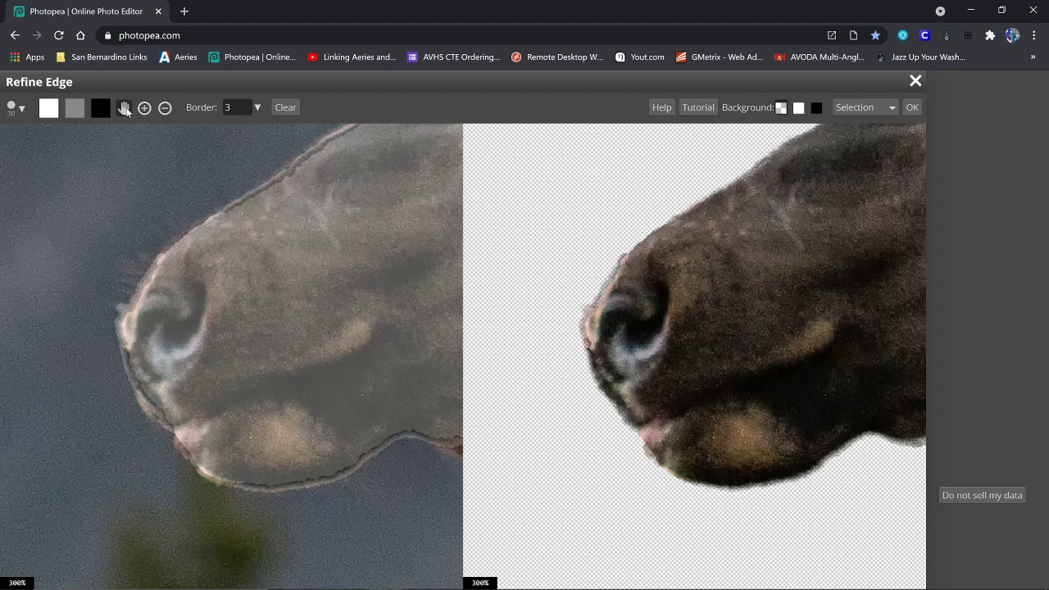
drag(382, 386, 40, 316)
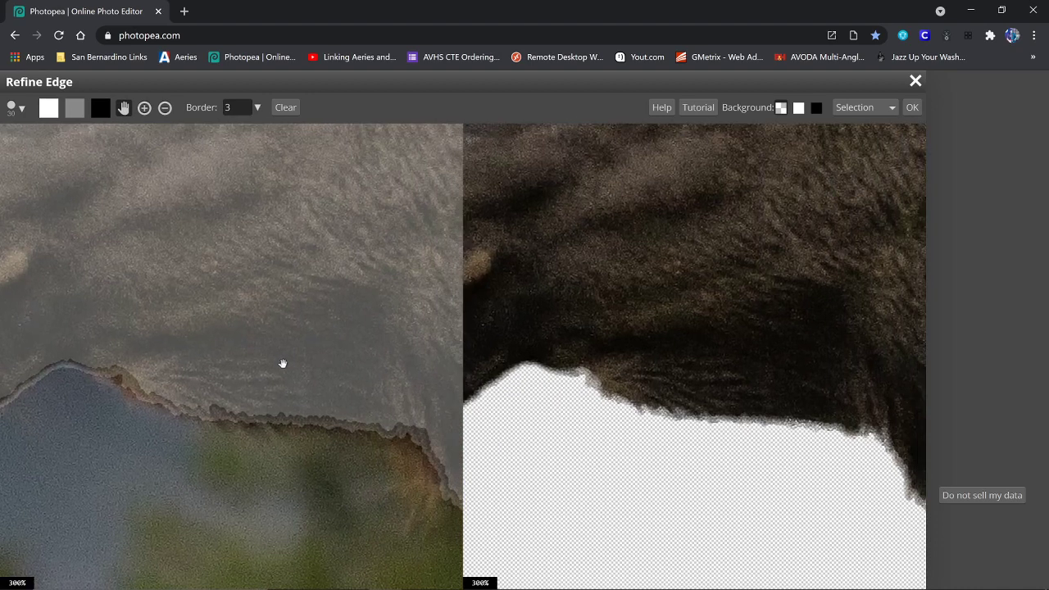
drag(282, 363, 304, 304)
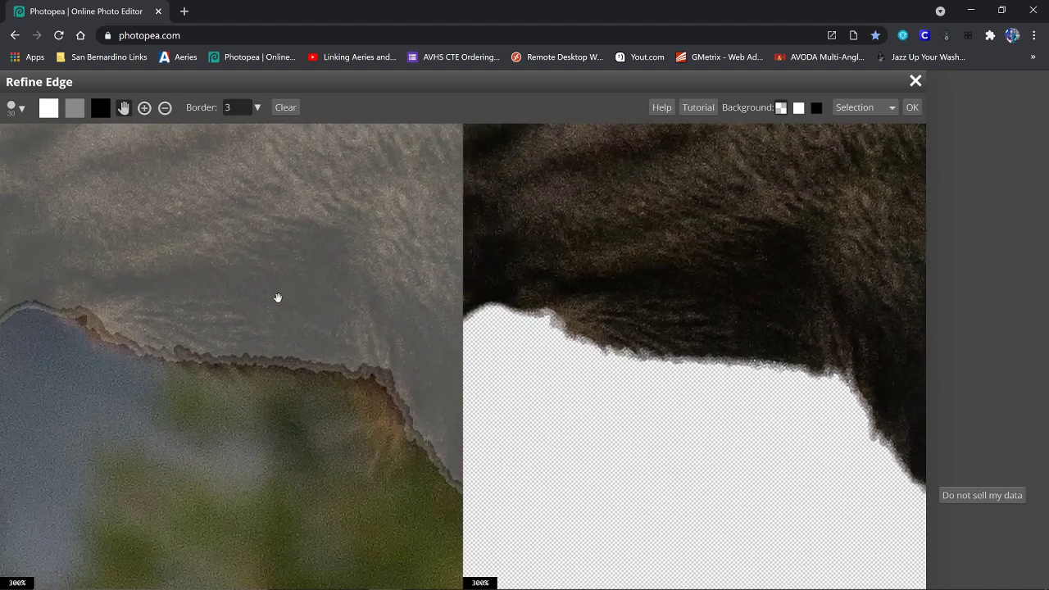
click(49, 112)
drag(360, 366, 408, 422)
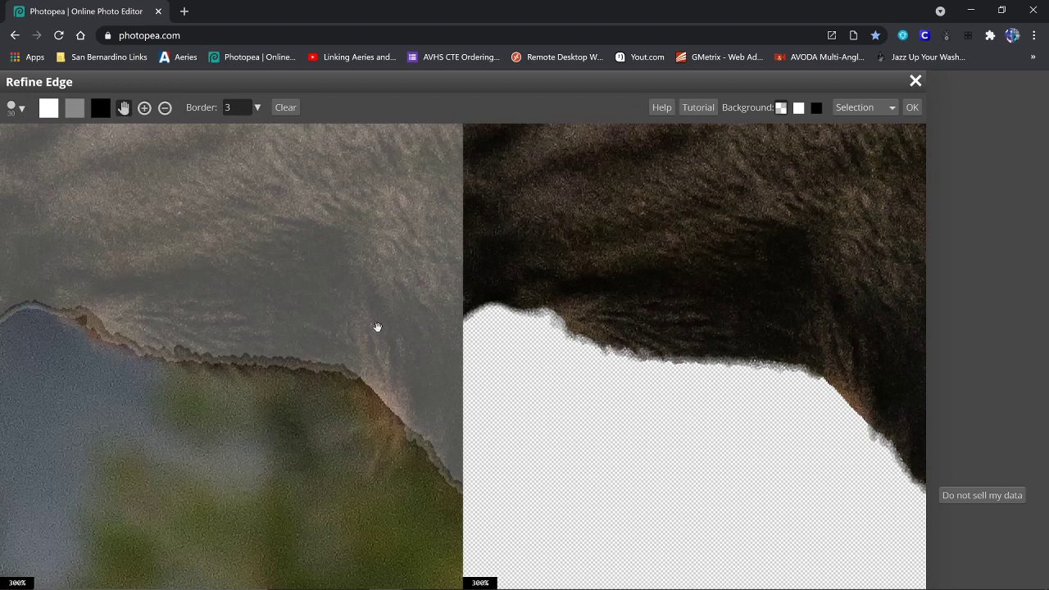
Paint the missing gap between the elk's neck and chest and the fur edge below it white as foreground.
drag(377, 328, 28, 145)
drag(293, 293, 36, 150)
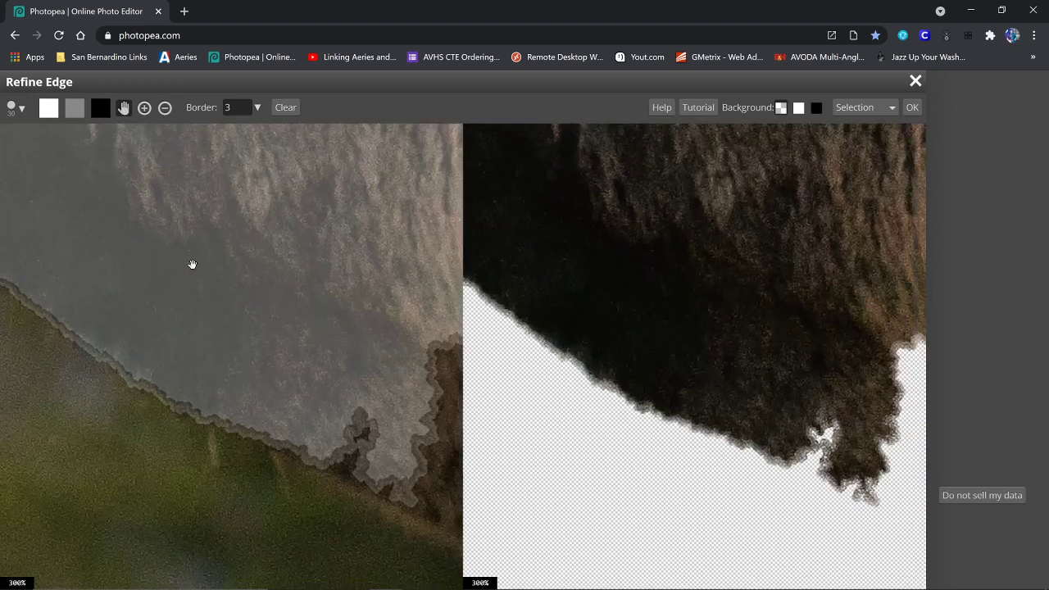
drag(192, 264, 82, 159)
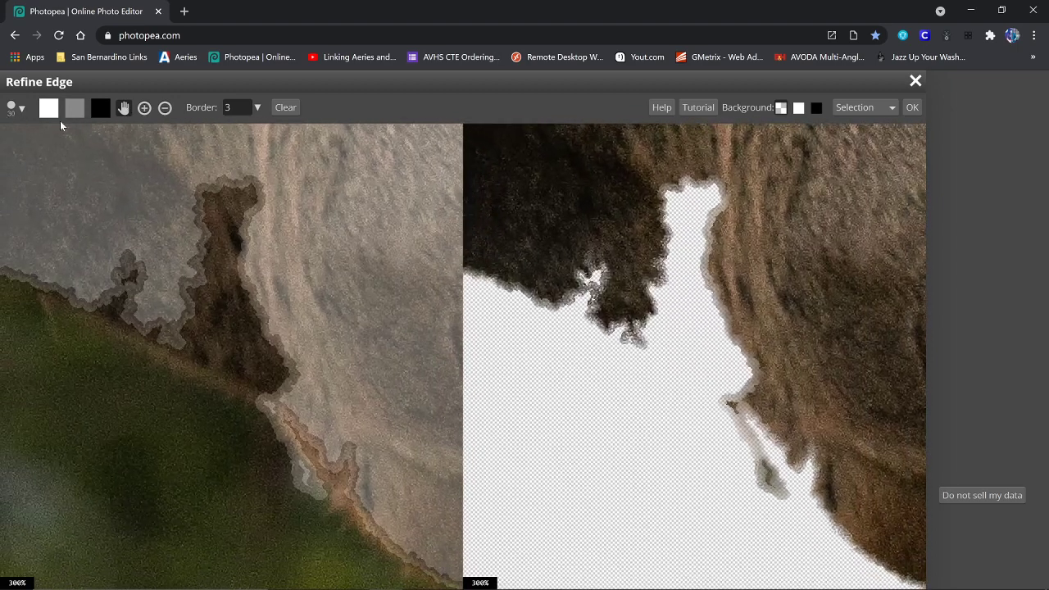
click(47, 113)
mouse_move(94, 293)
mouse_down()
mouse_move(176, 349)
mouse_move(282, 392)
mouse_move(293, 377)
mouse_move(176, 327)
mouse_move(133, 293)
mouse_move(123, 279)
mouse_move(133, 261)
mouse_up()
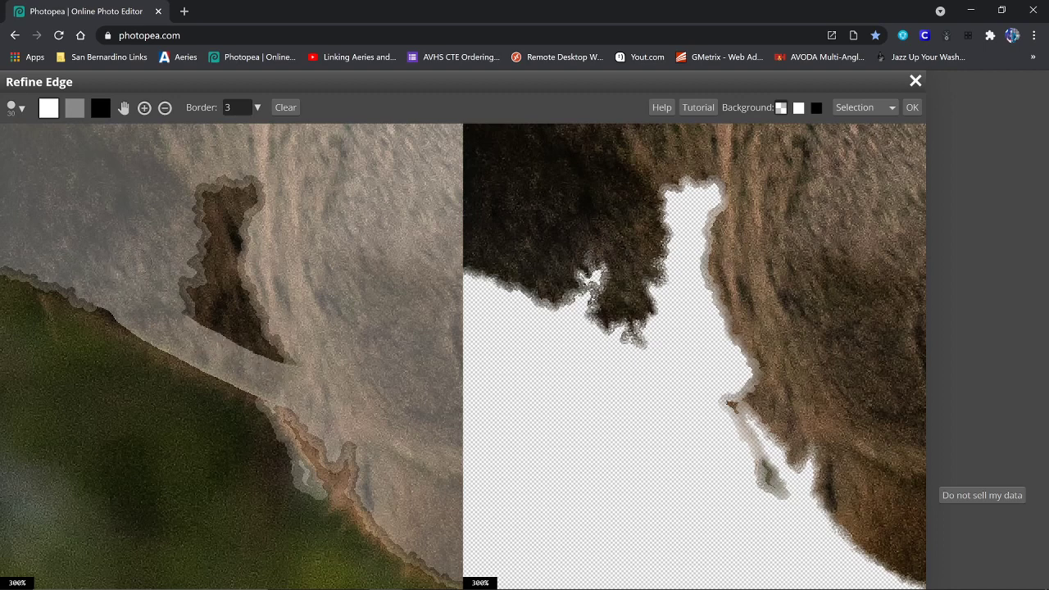
mouse_move(184, 291)
mouse_down()
mouse_move(209, 318)
mouse_move(295, 361)
mouse_move(242, 346)
mouse_up()
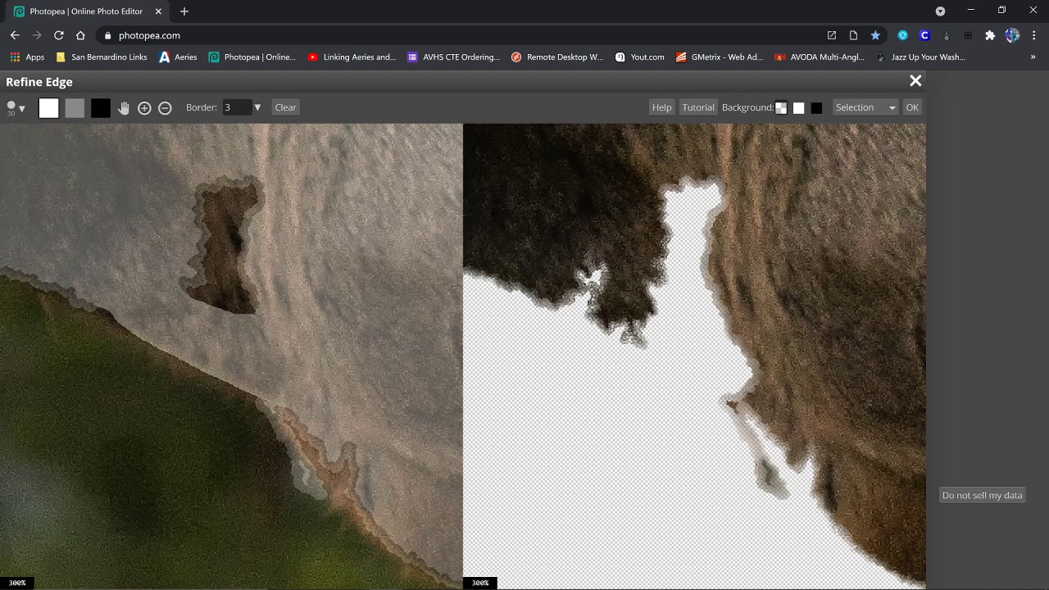
mouse_move(245, 307)
mouse_down()
mouse_move(240, 243)
mouse_move(255, 187)
mouse_move(263, 220)
mouse_move(216, 193)
mouse_move(221, 182)
mouse_move(226, 205)
mouse_move(200, 274)
mouse_move(217, 301)
mouse_move(236, 293)
mouse_up()
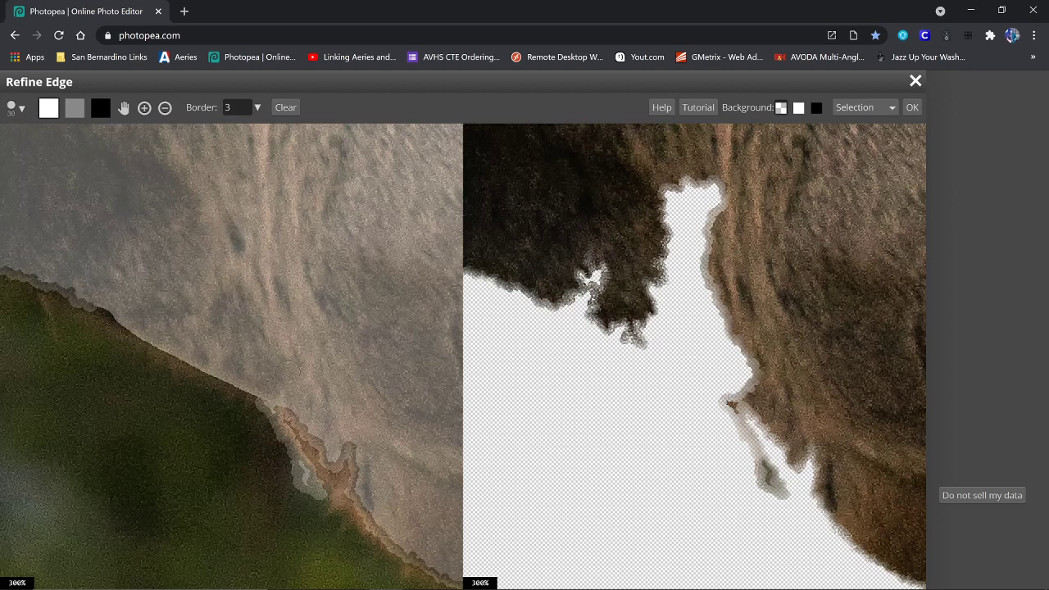
mouse_move(282, 400)
mouse_down()
mouse_move(322, 466)
mouse_move(395, 531)
mouse_up()
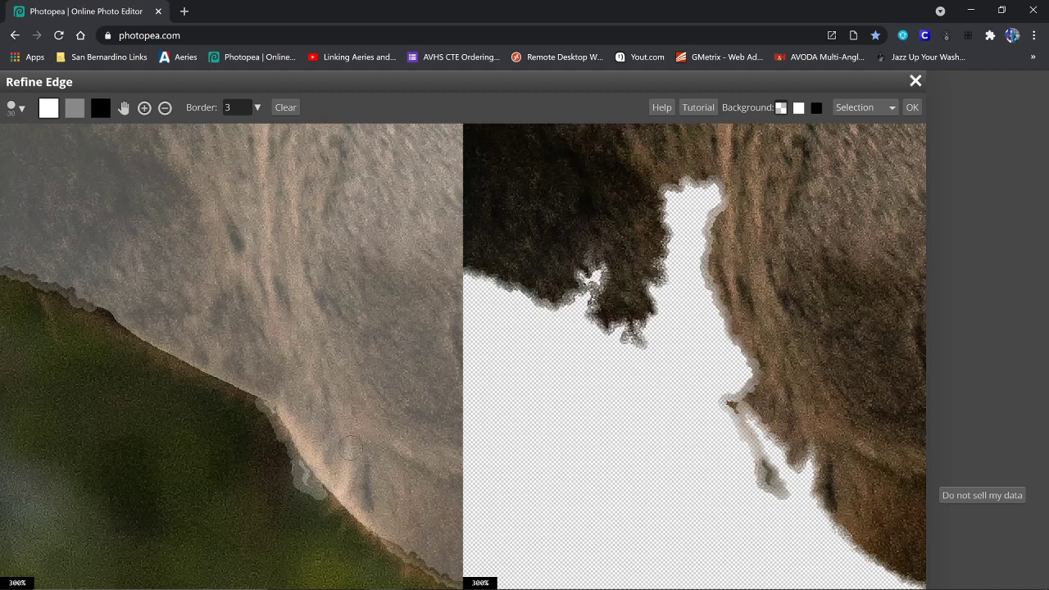
Paint the stepped rear edge of the elk's leg near the image's lower border white as foreground.
click(123, 108)
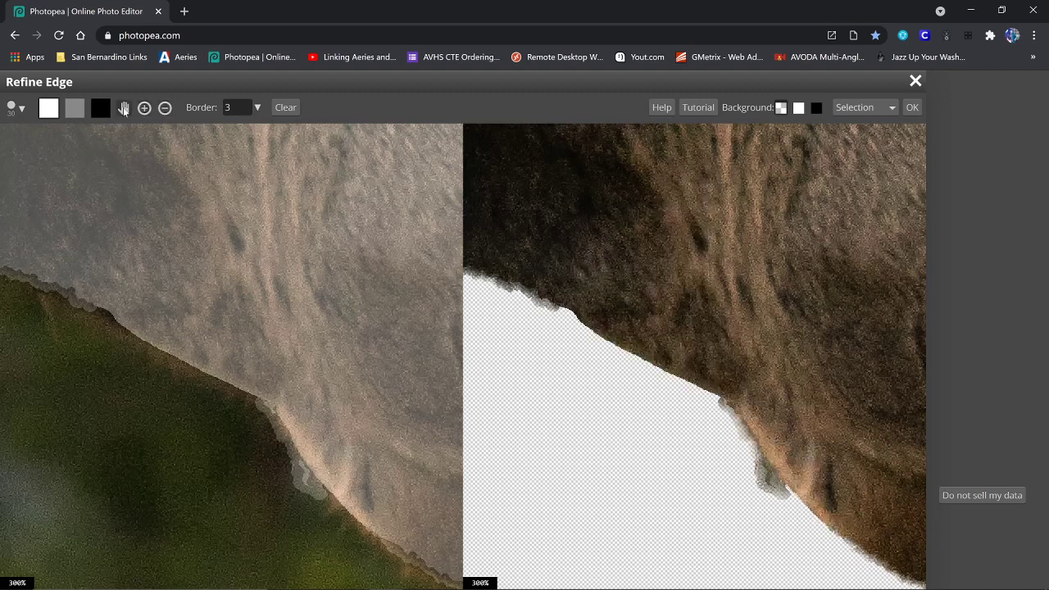
drag(293, 258, 61, 132)
scroll(284, 279, down, 10)
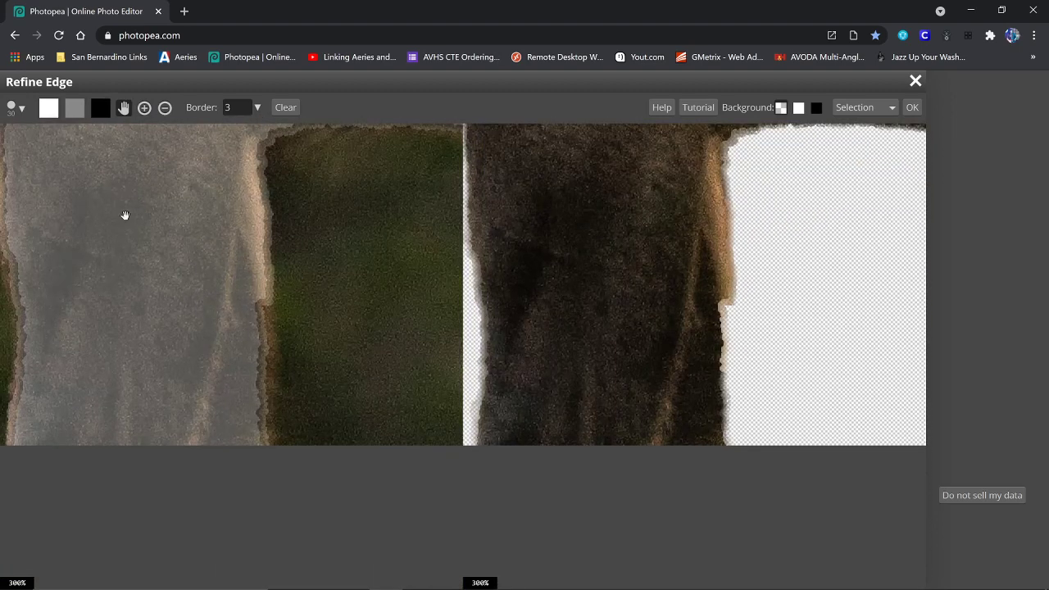
click(49, 109)
drag(258, 308, 267, 416)
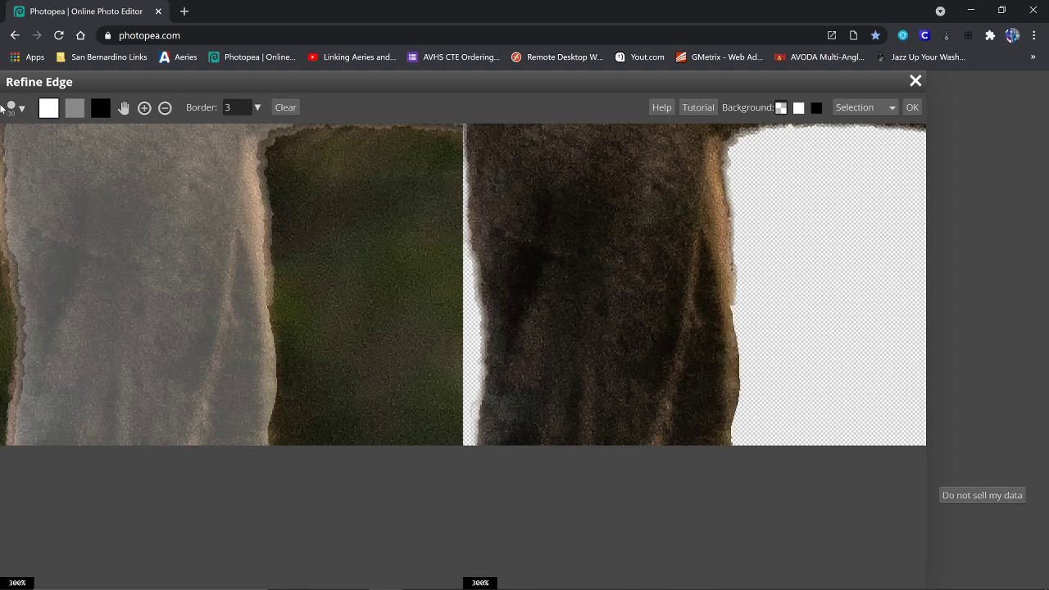
Paint the fur edge running from behind the elk's ear down the back of its neck white as foreground.
click(123, 107)
drag(279, 155, 288, 346)
drag(265, 191, 227, 435)
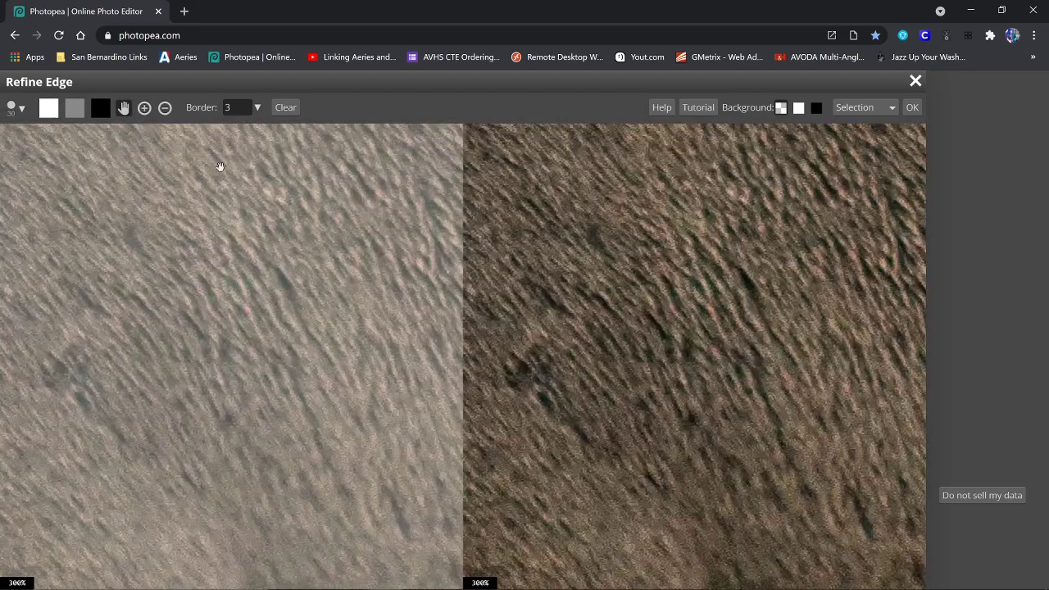
drag(220, 169, 263, 527)
drag(233, 139, 260, 311)
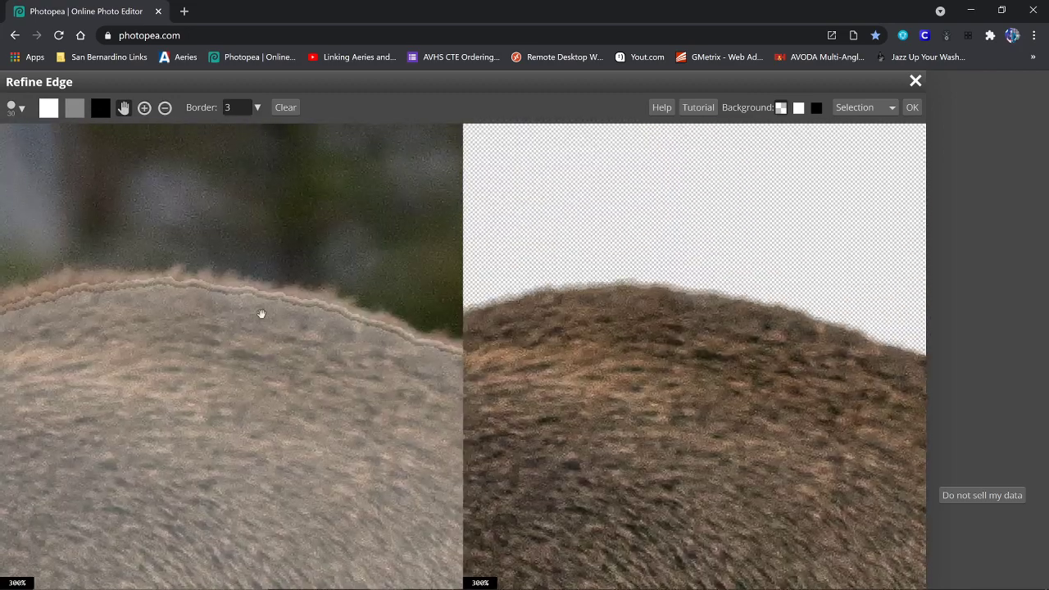
mouse_move(313, 275)
mouse_down()
mouse_move(314, 244)
mouse_move(285, 266)
mouse_up()
mouse_move(77, 341)
mouse_down()
mouse_move(293, 262)
mouse_move(292, 250)
mouse_up()
mouse_move(112, 277)
mouse_down()
mouse_move(286, 321)
mouse_move(455, 387)
mouse_up()
mouse_move(44, 253)
mouse_down()
mouse_move(241, 379)
mouse_move(164, 311)
mouse_up()
click(46, 117)
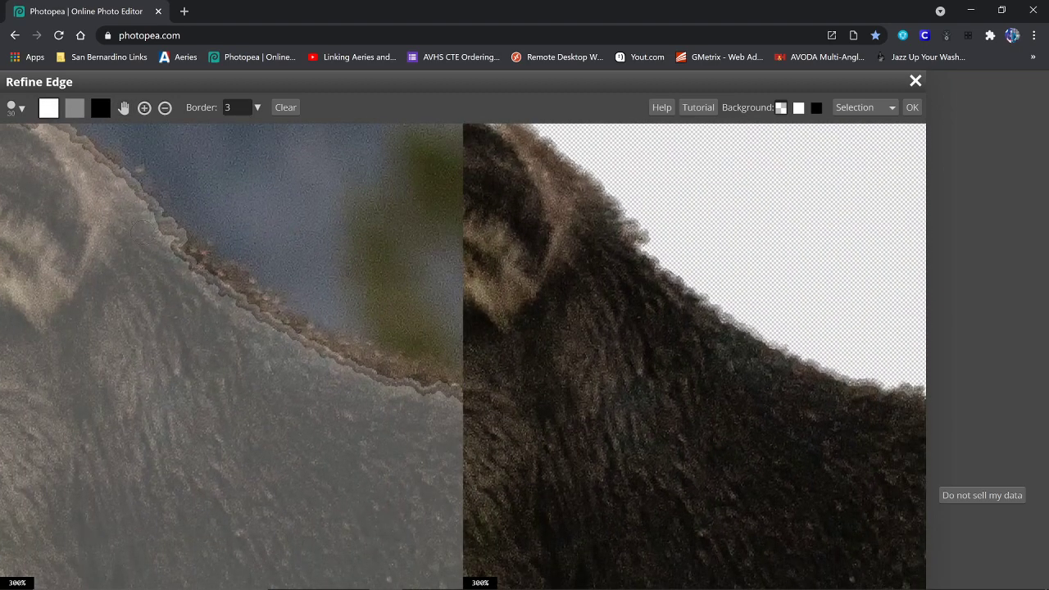
mouse_move(177, 244)
mouse_down()
mouse_move(348, 363)
mouse_move(425, 384)
mouse_move(461, 381)
mouse_up()
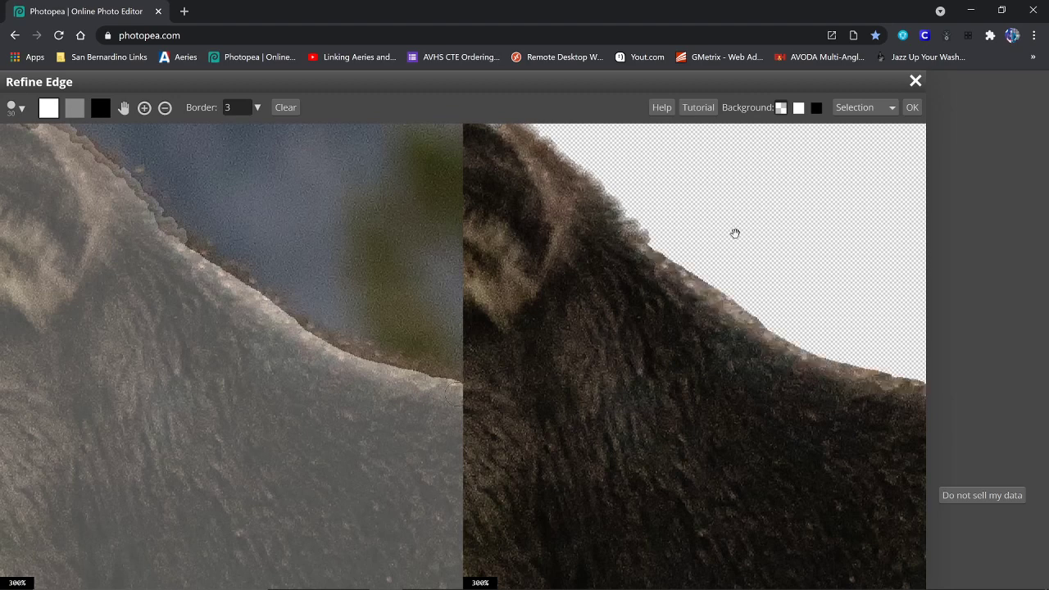
Paint the fur edge along the dip between the elk's neck and shoulder hump white, covering the leftover gap beneath it.
click(123, 108)
drag(369, 247, 246, 272)
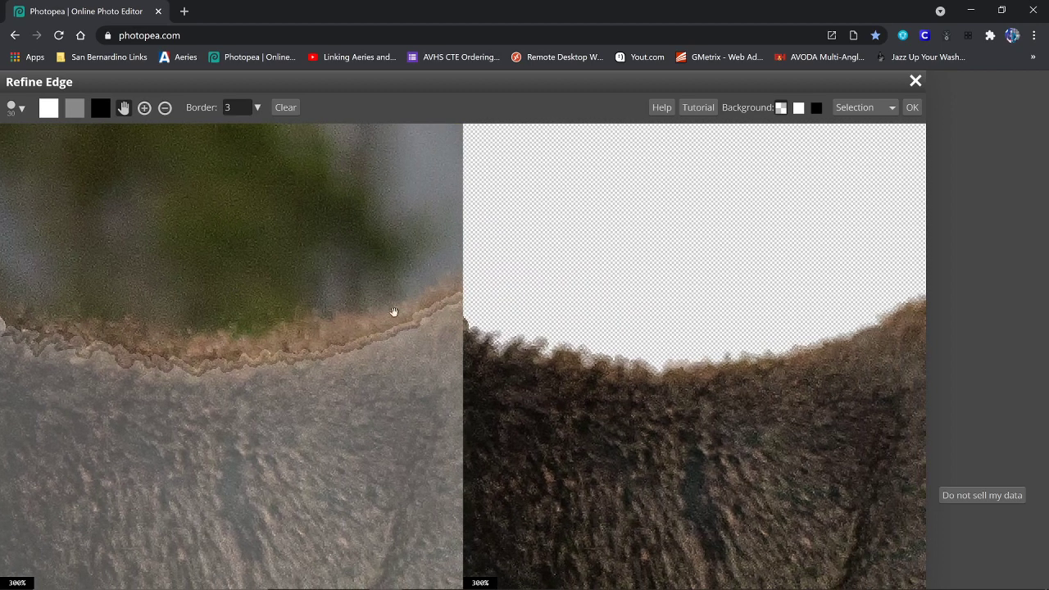
click(50, 110)
mouse_move(7, 325)
mouse_down()
mouse_move(151, 358)
mouse_move(304, 348)
mouse_move(214, 370)
mouse_up()
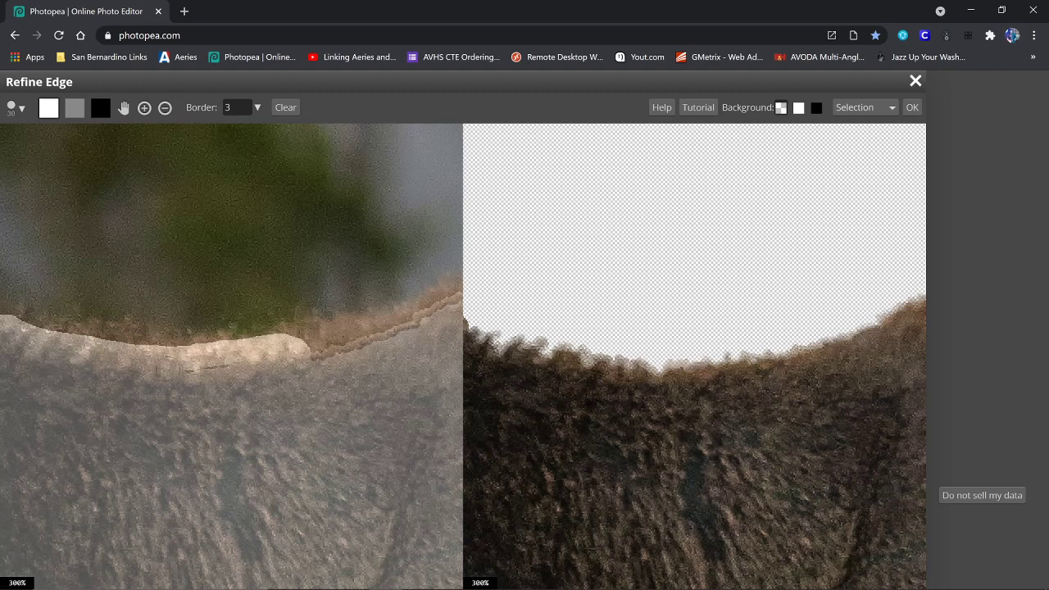
drag(204, 366, 452, 305)
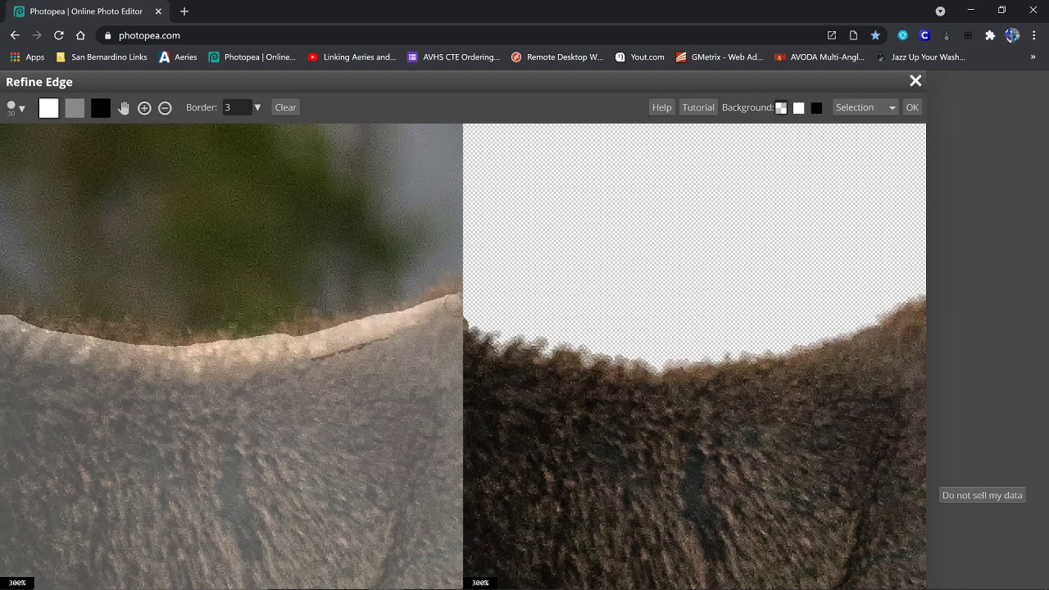
drag(377, 351, 340, 357)
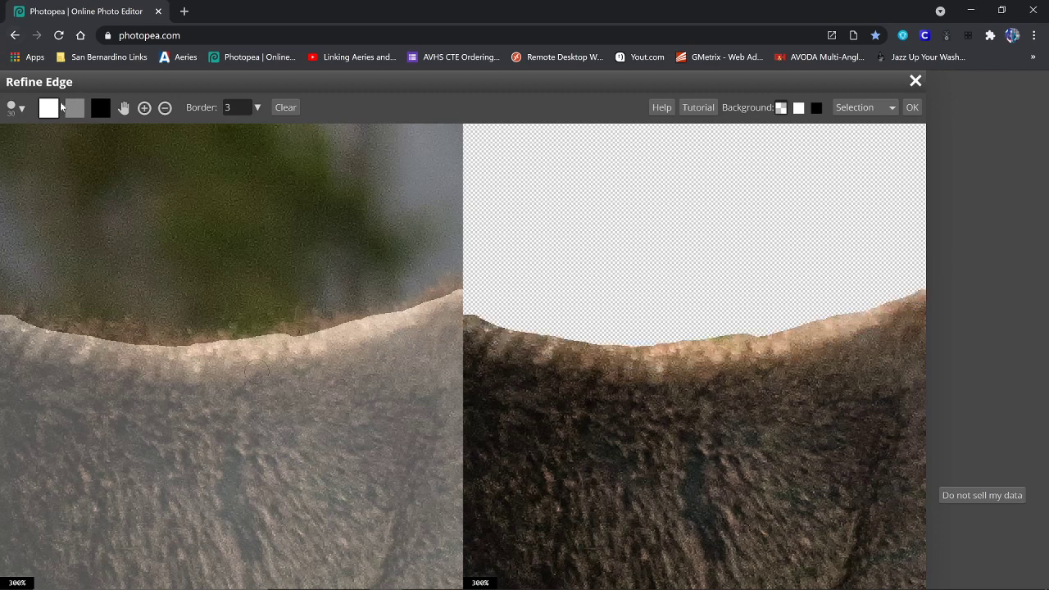
Paint the fur edge up and over the elk's shoulder hump and down its rear slope white as foreground.
click(124, 108)
drag(427, 347, 62, 352)
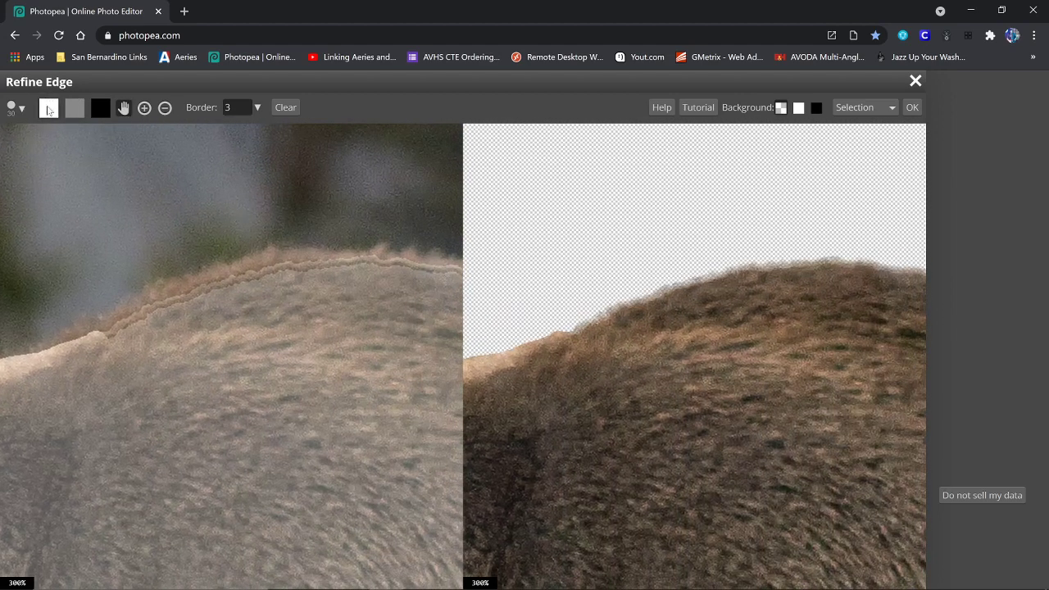
click(47, 111)
mouse_move(99, 322)
mouse_down()
mouse_move(100, 346)
mouse_move(148, 313)
mouse_move(311, 261)
mouse_move(379, 259)
mouse_move(453, 277)
mouse_up()
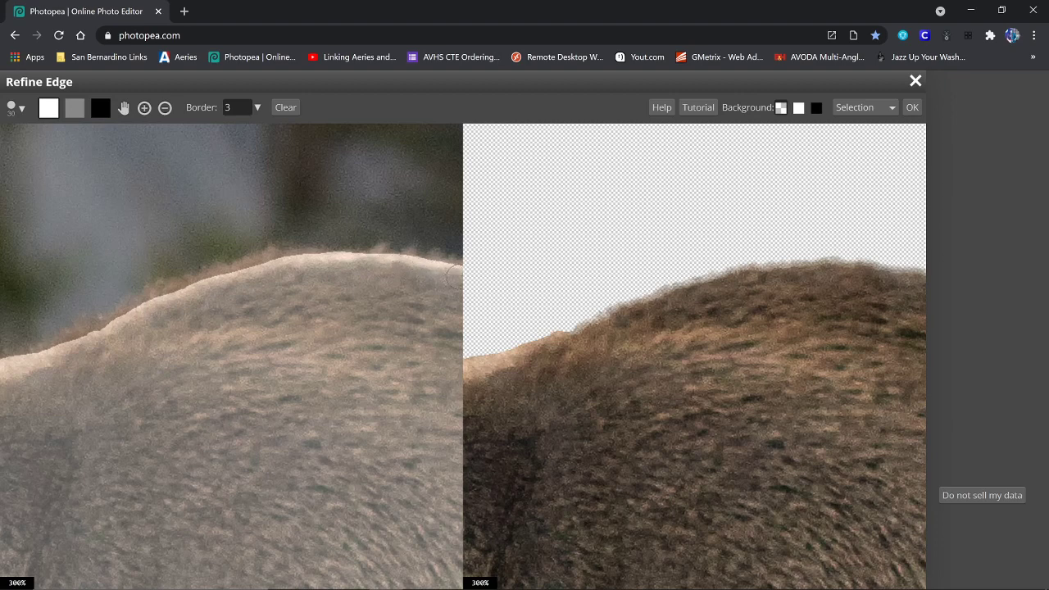
click(123, 108)
drag(331, 224, 4, 182)
click(48, 107)
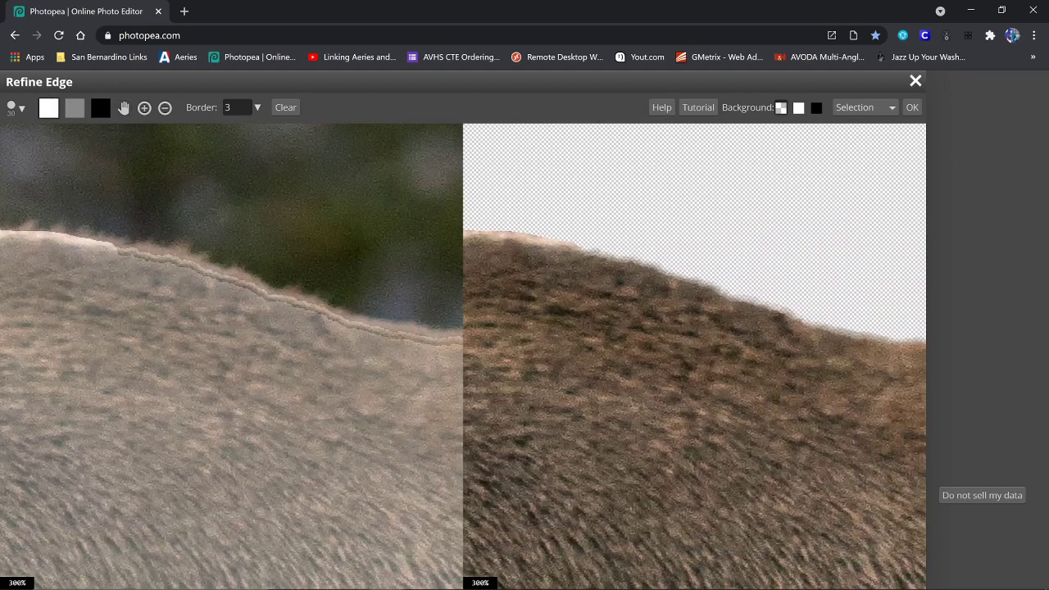
mouse_move(93, 255)
mouse_down()
mouse_move(185, 267)
mouse_move(352, 328)
mouse_move(451, 345)
mouse_up()
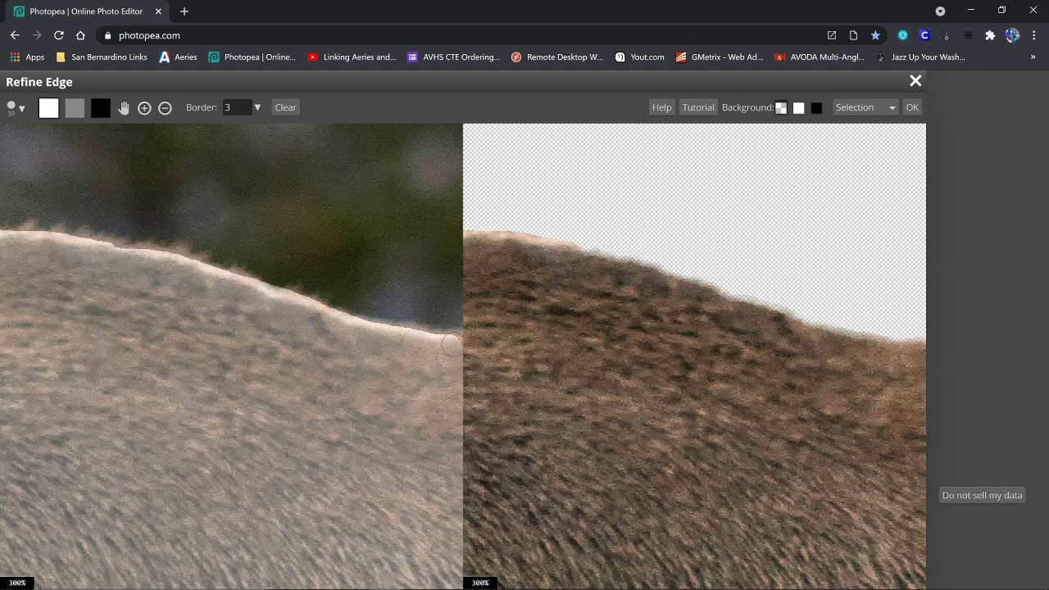
Paint the flat rear stretch of the elk's back white as foreground up to the image border.
scroll(451, 345, down, 3)
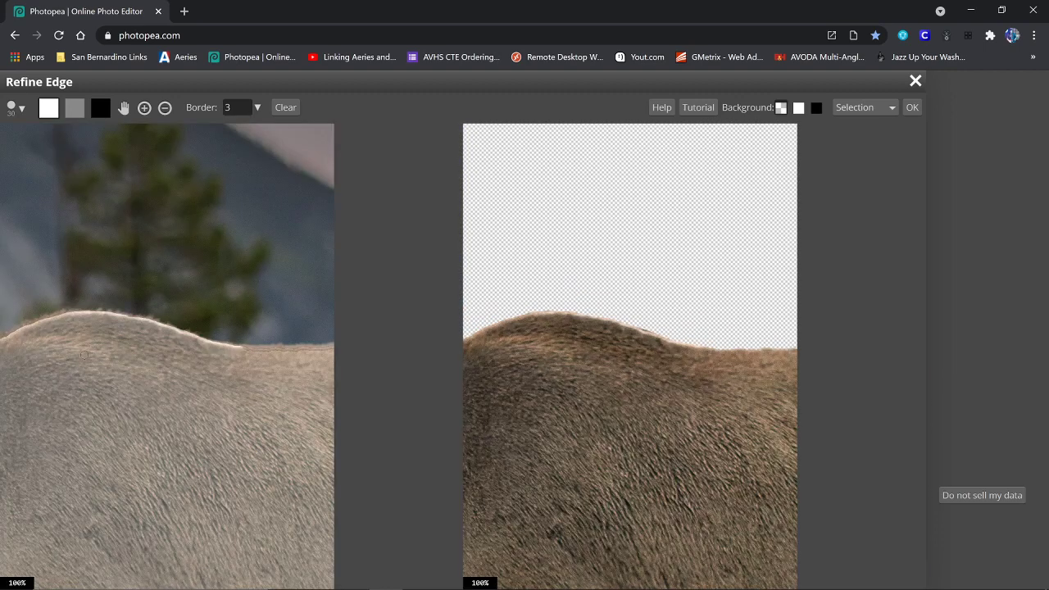
scroll(97, 405, up, 3)
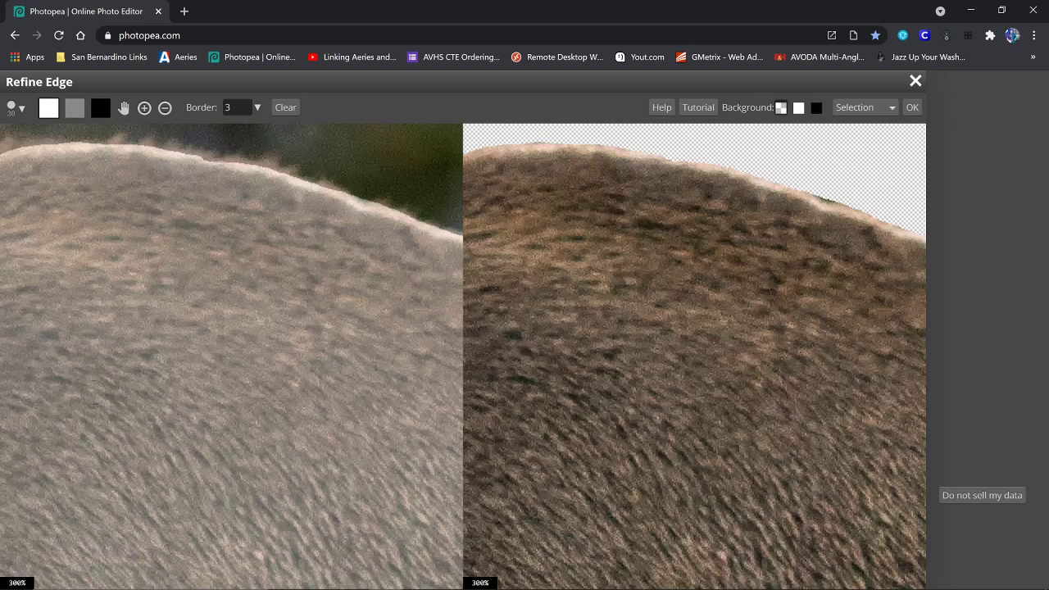
click(124, 108)
drag(257, 253, 245, 292)
click(48, 108)
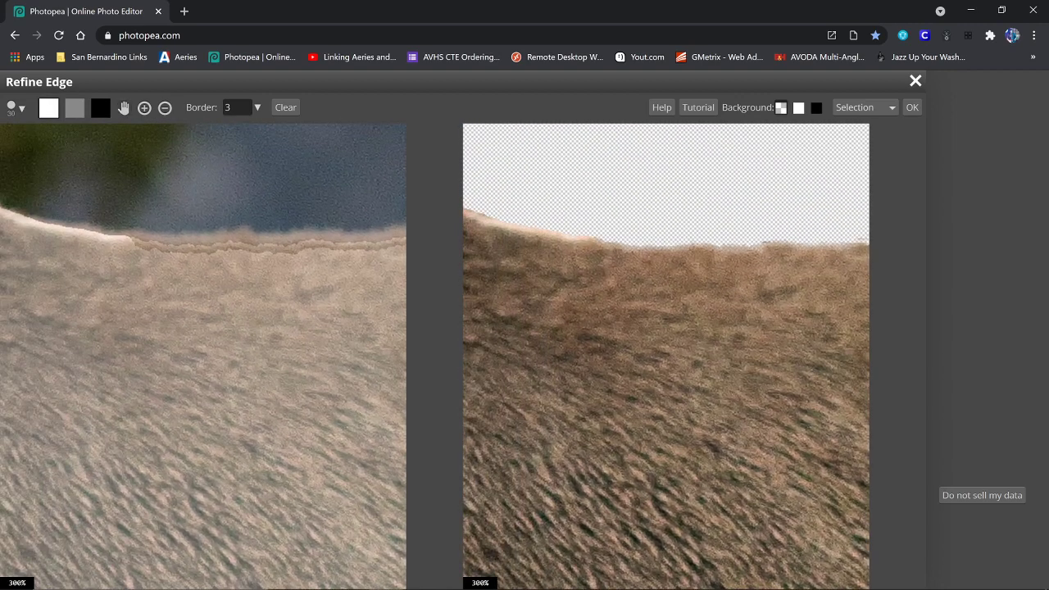
mouse_move(117, 244)
mouse_down()
mouse_move(240, 255)
mouse_move(266, 250)
mouse_move(203, 250)
mouse_move(403, 238)
mouse_up()
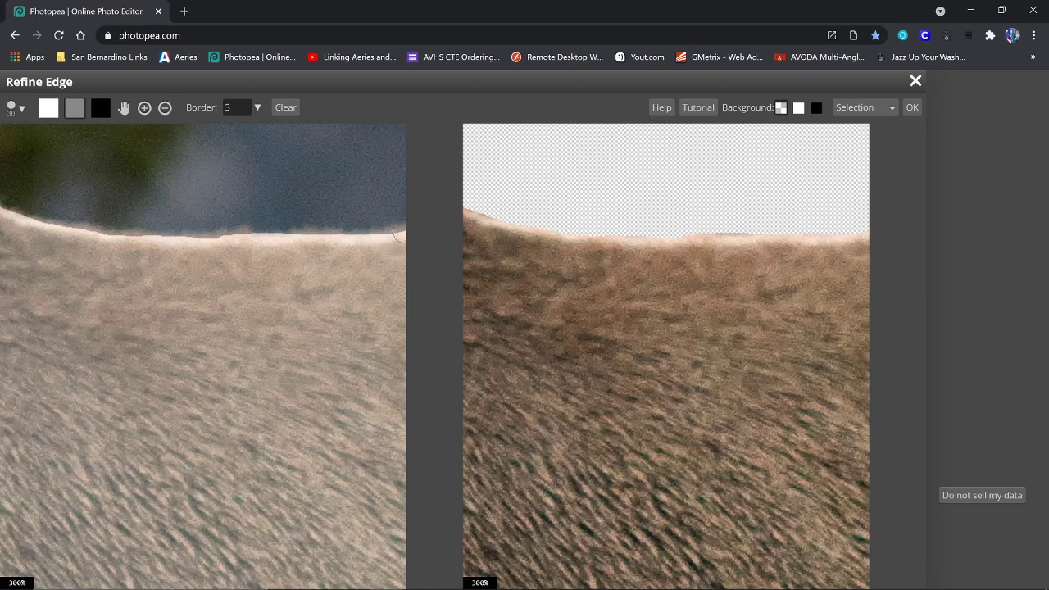
Mark the fur fringe along the elk's rear back and over its hump gray, and repaint the hump's inner edge white.
mouse_move(398, 232)
mouse_down()
mouse_move(121, 236)
mouse_move(7, 209)
mouse_up()
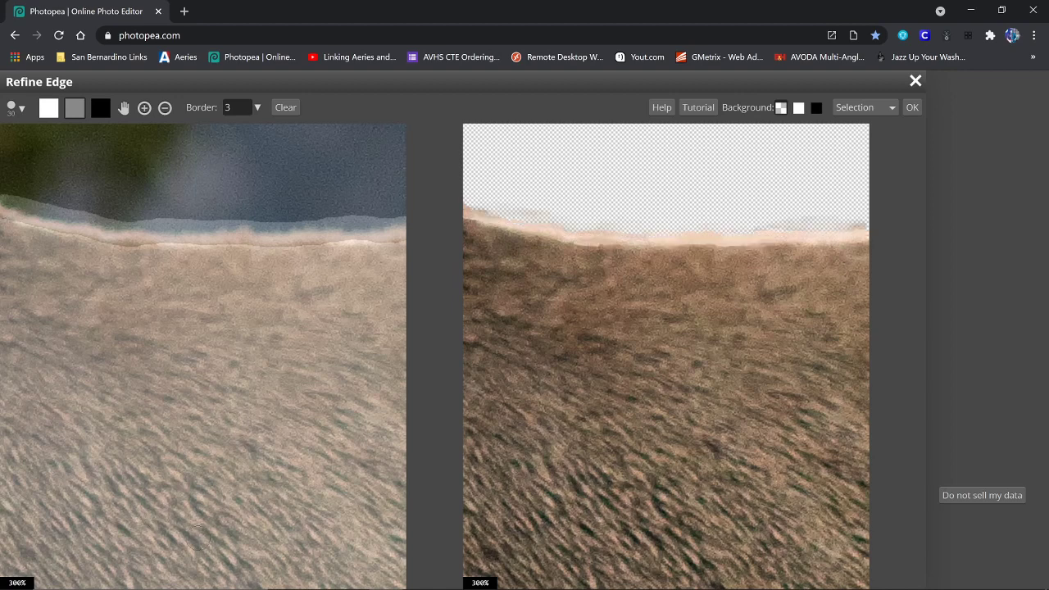
click(124, 107)
drag(36, 340, 461, 412)
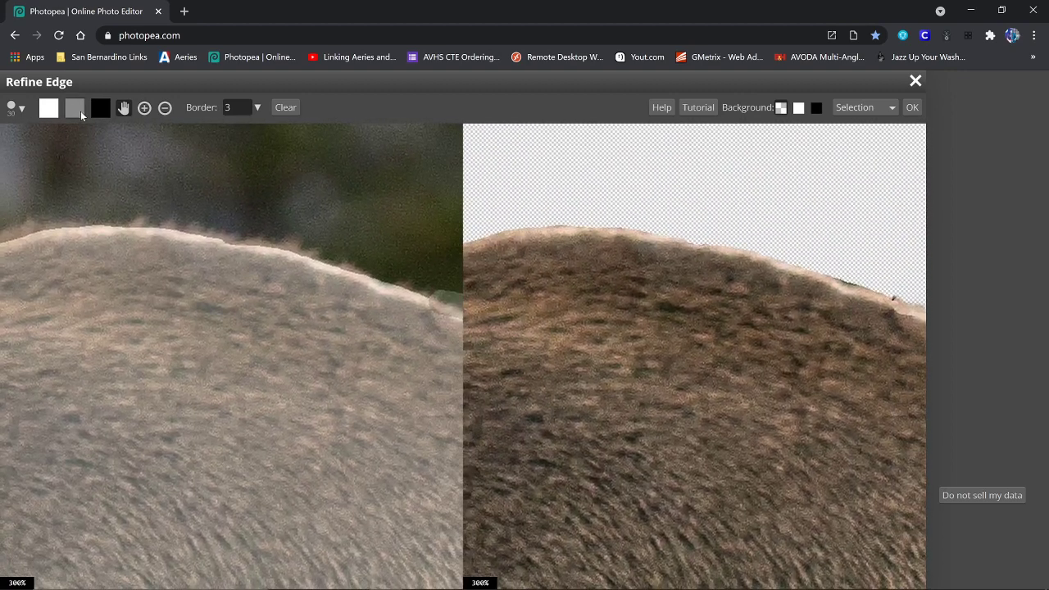
click(81, 116)
mouse_move(7, 244)
mouse_down()
mouse_move(67, 228)
mouse_move(144, 229)
mouse_move(287, 251)
mouse_move(428, 300)
mouse_up()
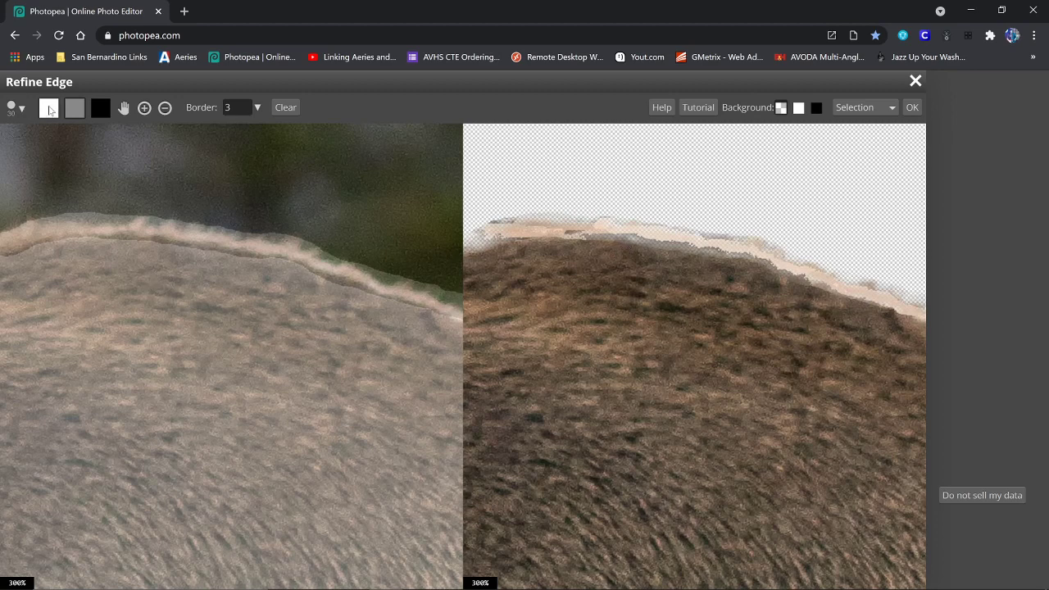
mouse_move(441, 310)
mouse_down()
mouse_move(450, 320)
mouse_move(290, 265)
mouse_move(138, 246)
mouse_move(12, 262)
mouse_move(65, 239)
mouse_move(155, 243)
mouse_move(340, 279)
mouse_move(447, 321)
mouse_up()
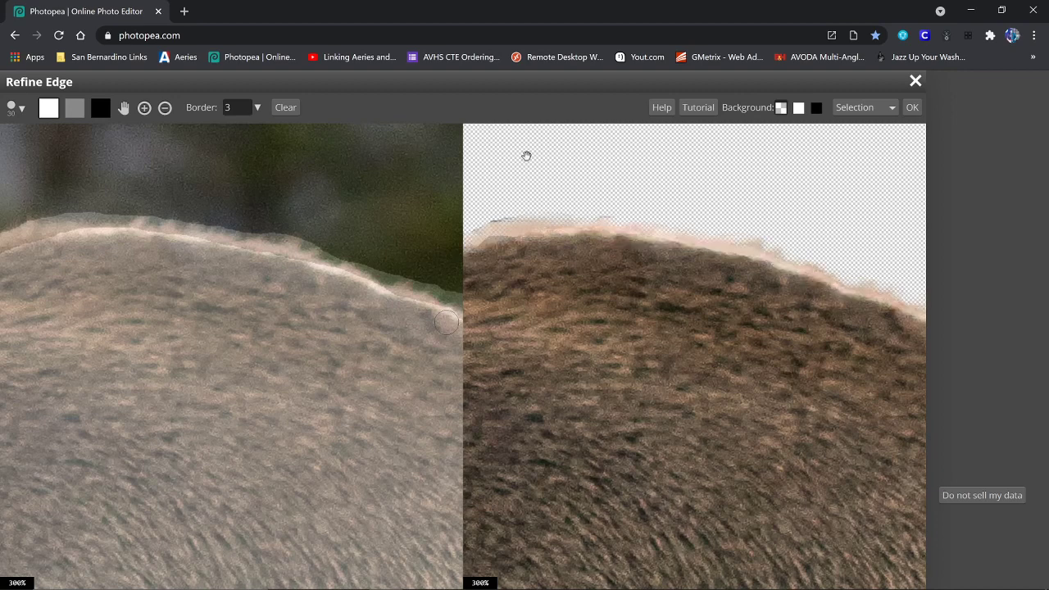
Mark the fur fringe on the front slope of the elk's hump gray and repaint the fur just inside it white.
click(125, 108)
drag(122, 277, 449, 261)
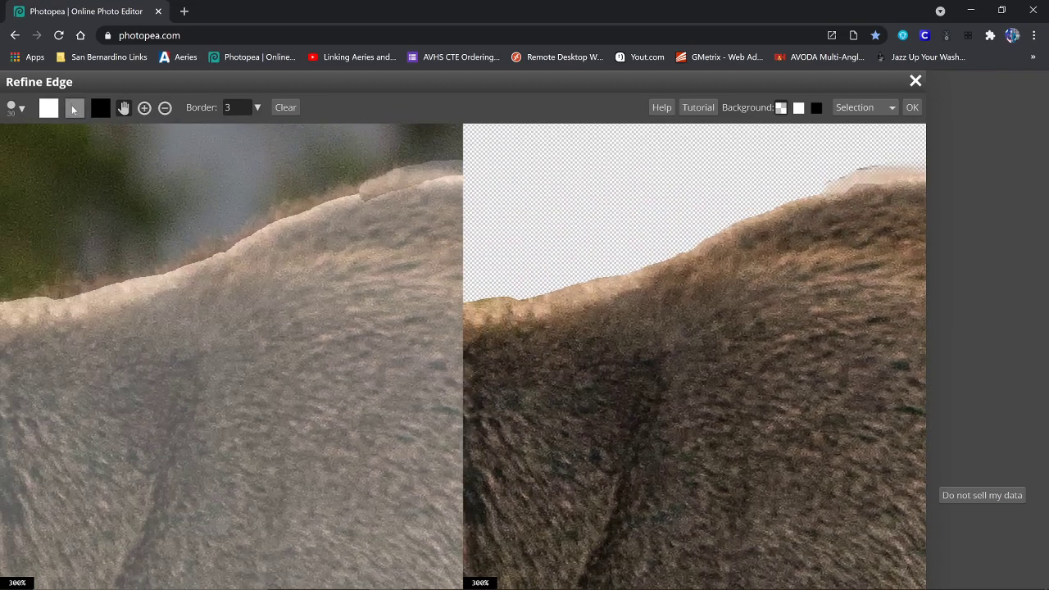
click(75, 107)
mouse_move(362, 190)
mouse_down()
mouse_move(281, 213)
mouse_move(156, 272)
mouse_move(24, 300)
mouse_up()
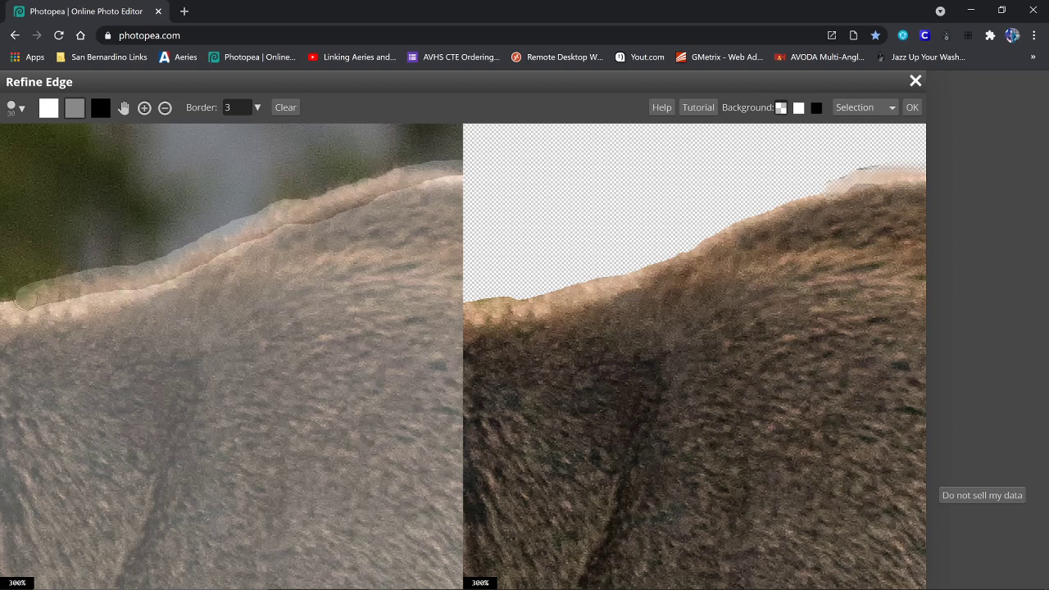
drag(25, 300, 23, 301)
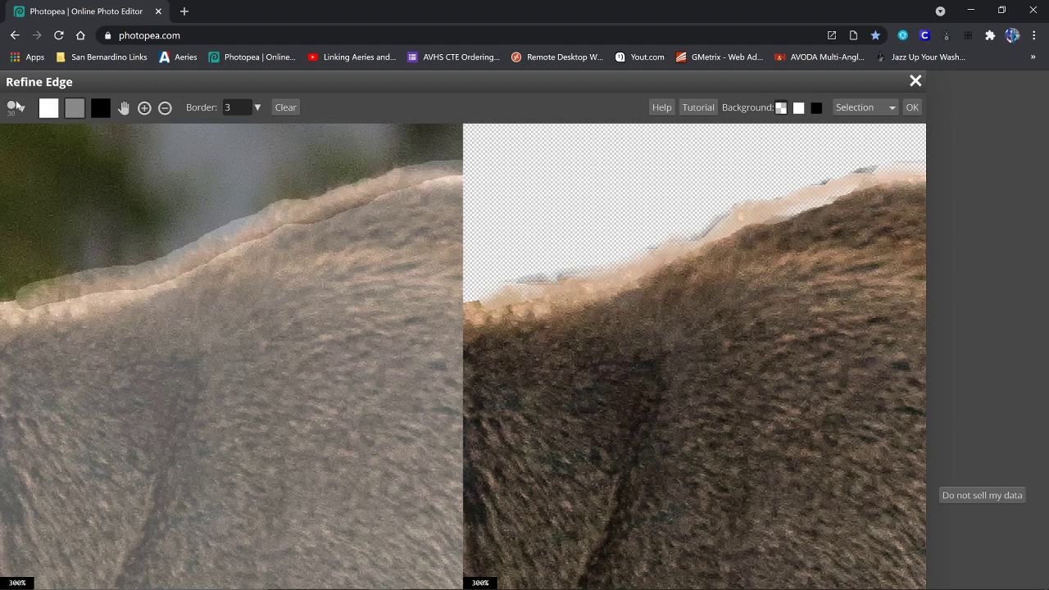
mouse_move(396, 214)
mouse_down()
mouse_move(379, 202)
mouse_move(325, 211)
mouse_move(240, 244)
mouse_move(153, 298)
mouse_up()
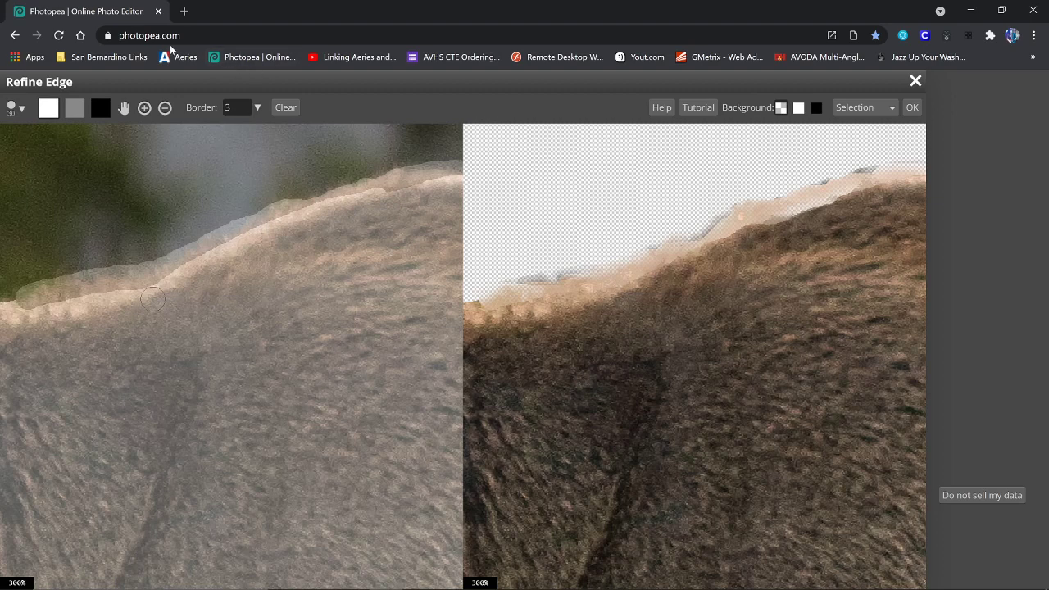
Mark the fur fringe along the dip between the elk's neck and shoulder hump gray as uncertain edge.
click(123, 108)
drag(250, 353, 440, 272)
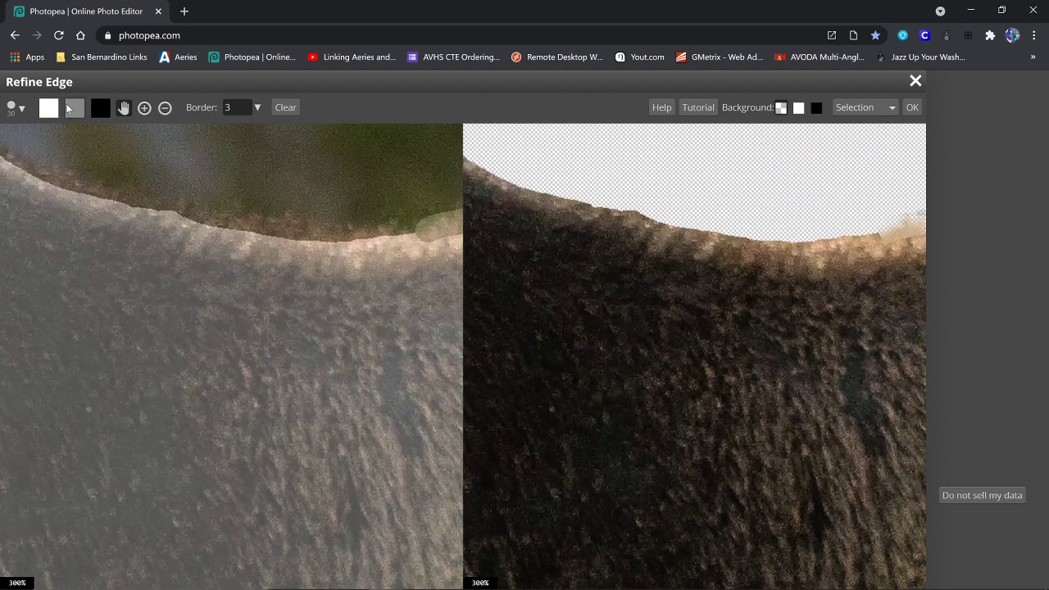
click(68, 109)
drag(24, 184, 95, 196)
mouse_move(4, 157)
mouse_down()
mouse_move(231, 219)
mouse_move(423, 233)
mouse_up()
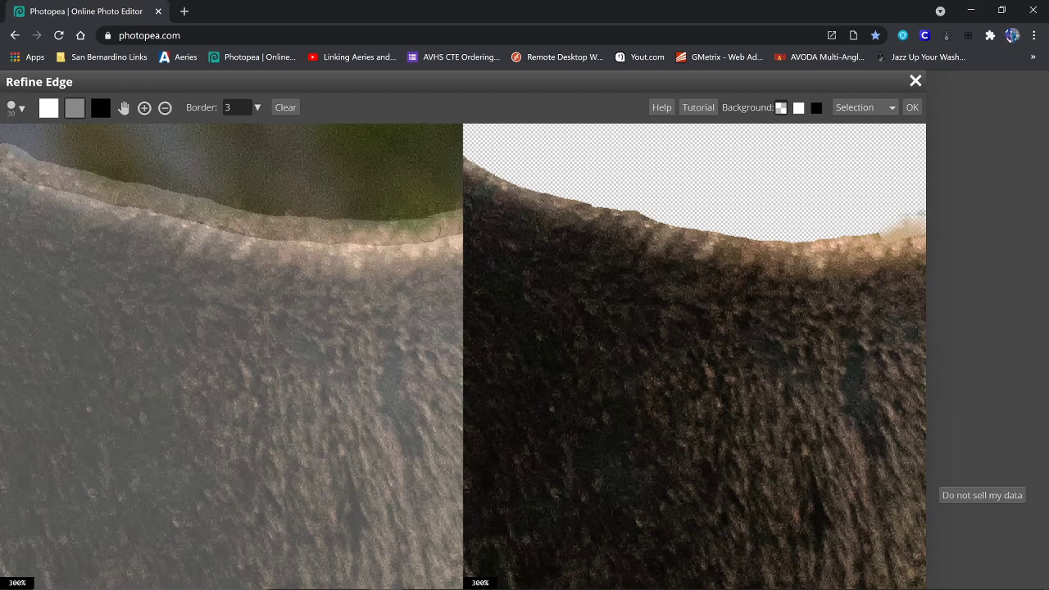
drag(427, 232, 429, 233)
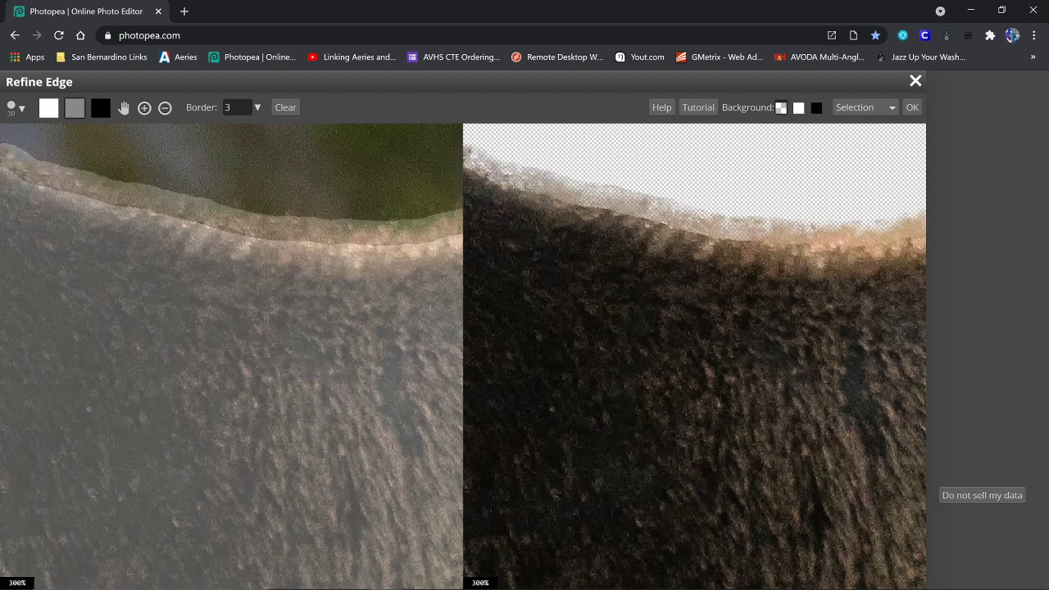
Mark the fur fringe on the back of the elk's neck below the ear gray as uncertain edge.
click(123, 108)
drag(171, 339, 410, 426)
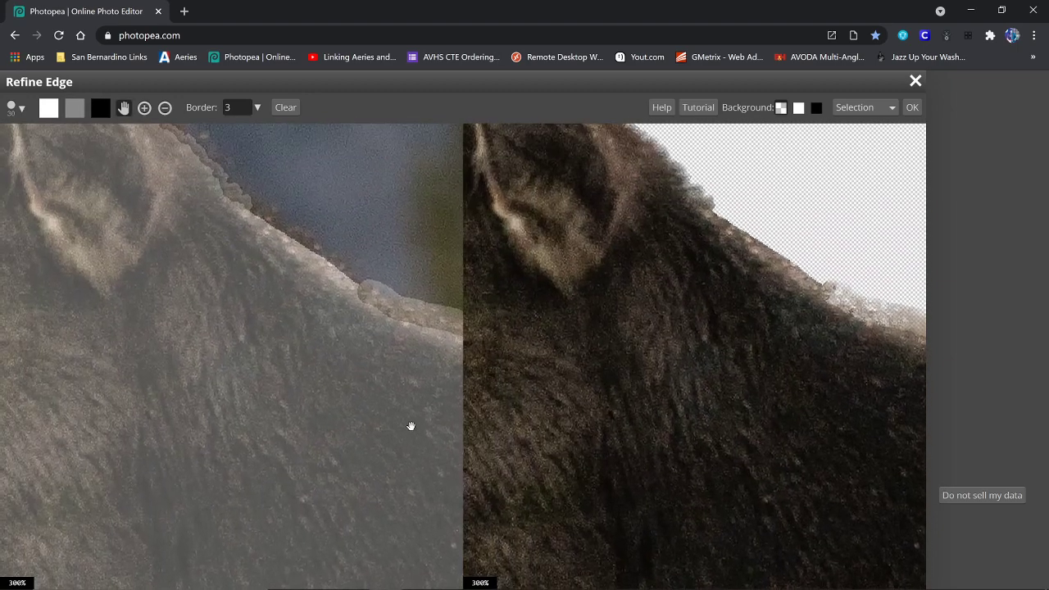
click(67, 112)
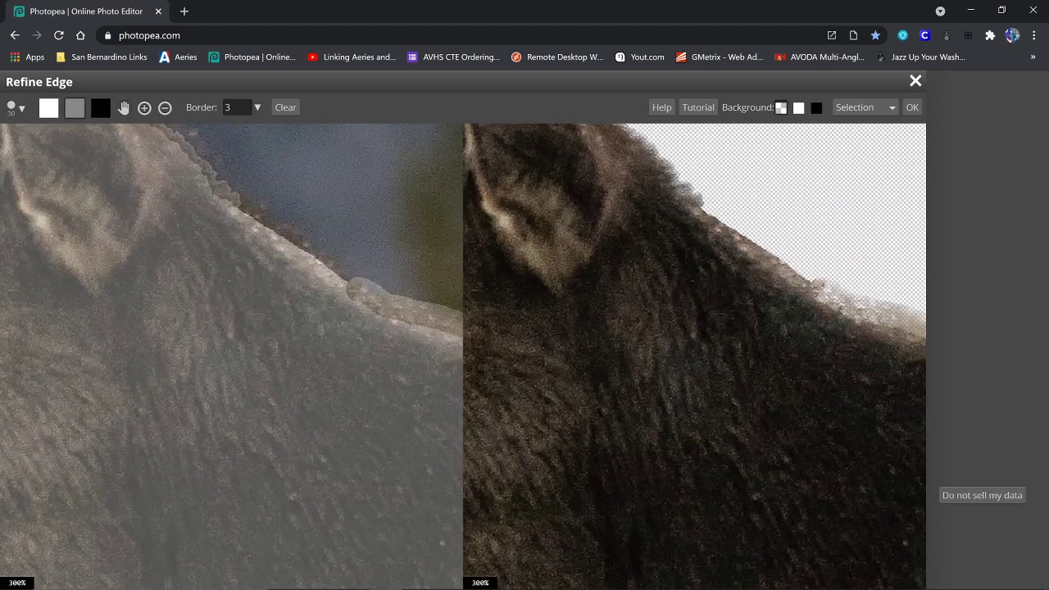
mouse_move(217, 197)
mouse_down()
mouse_move(277, 226)
mouse_move(348, 285)
mouse_up()
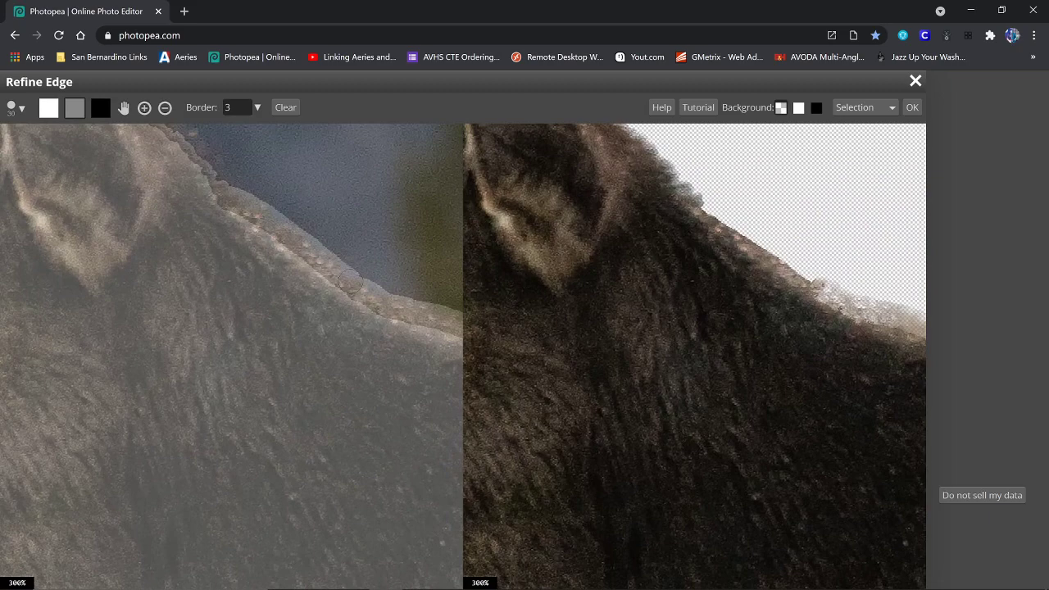
Paint the blue sky gap enclosed between the two antler beams black with a size 15 brush to exclude it from the cutout.
scroll(348, 283, down, 5)
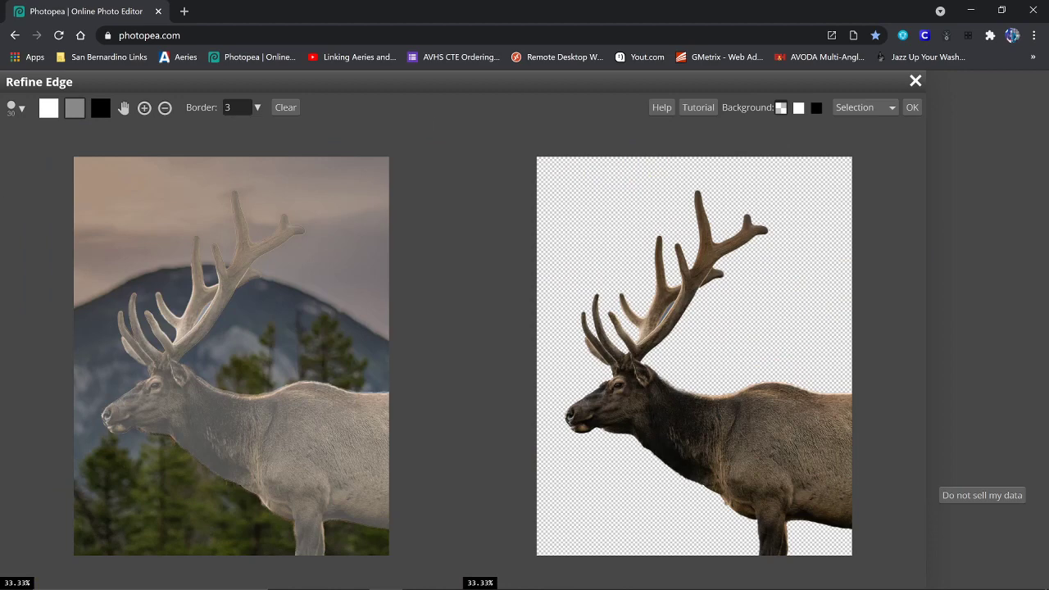
scroll(348, 283, up, 3)
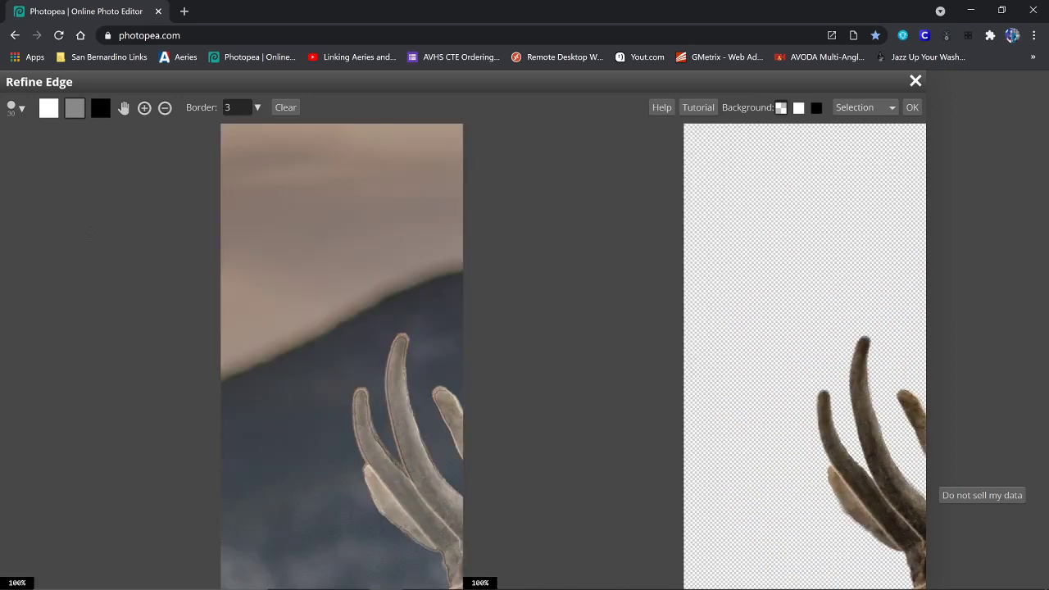
scroll(342, 356, down, 2)
click(123, 108)
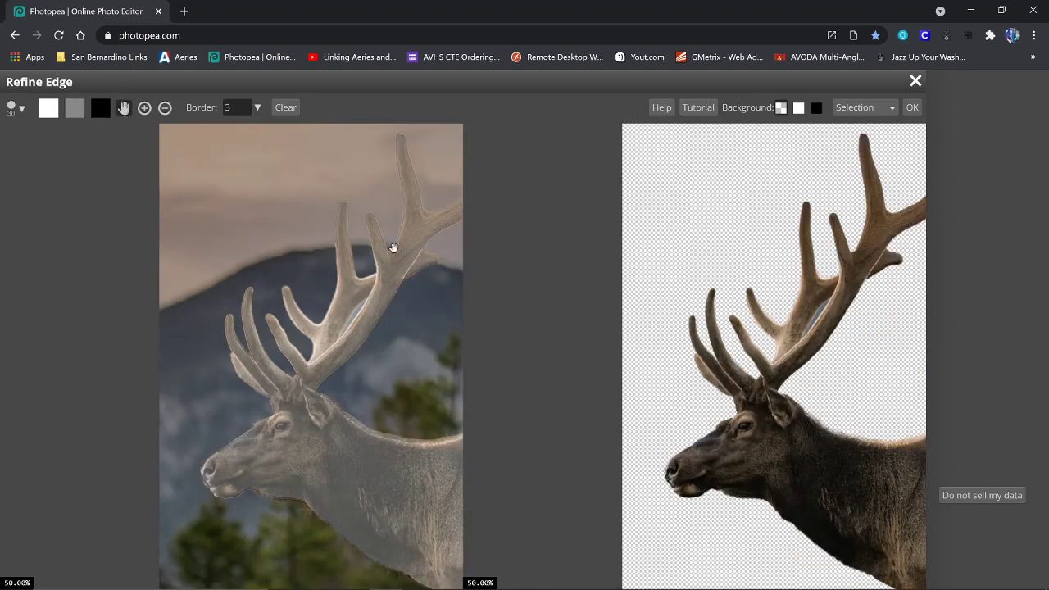
drag(394, 245, 222, 169)
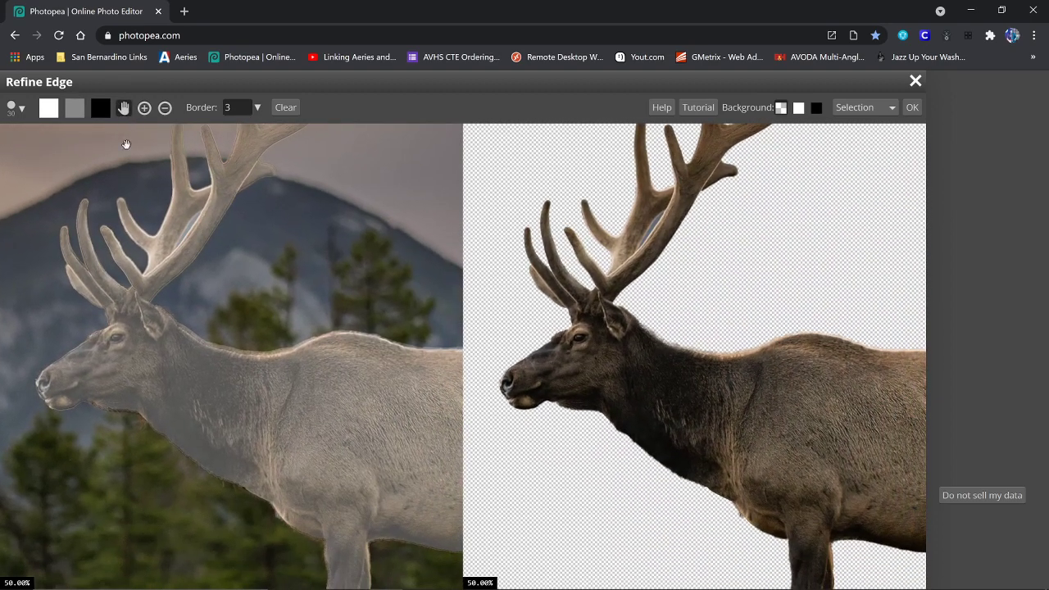
scroll(192, 215, up, 5)
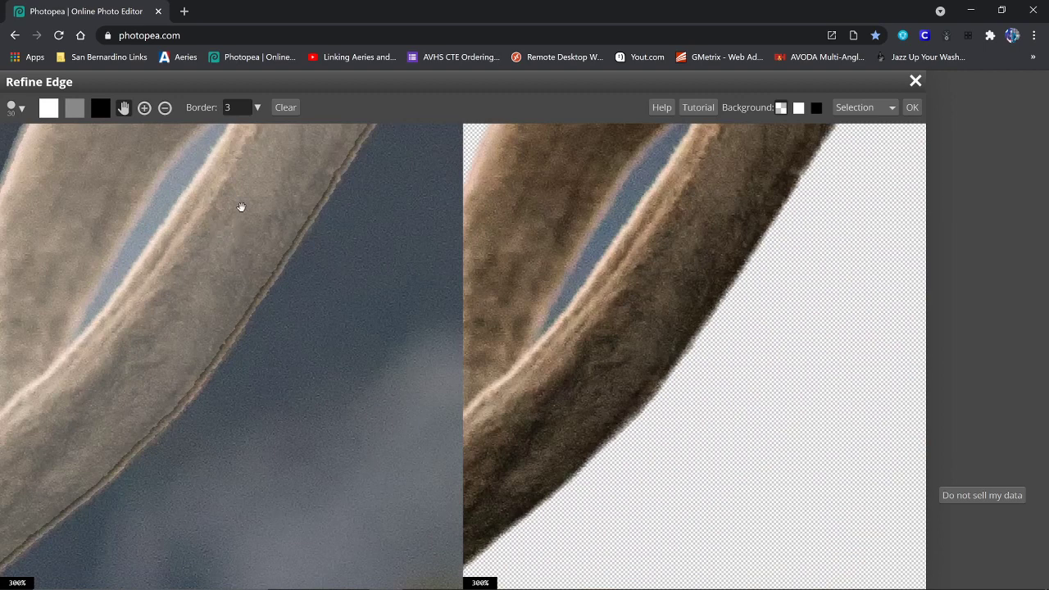
drag(241, 207, 312, 335)
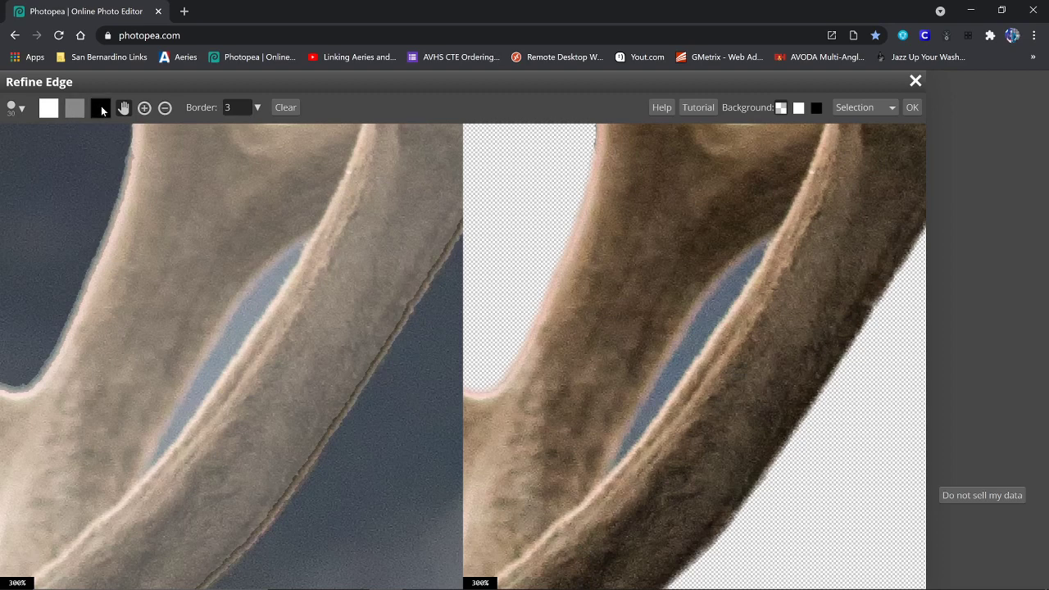
click(101, 109)
key(bracketleft)
key(bracketleft)
drag(299, 245, 276, 278)
mouse_move(297, 243)
mouse_down()
mouse_move(291, 269)
mouse_move(156, 453)
mouse_up()
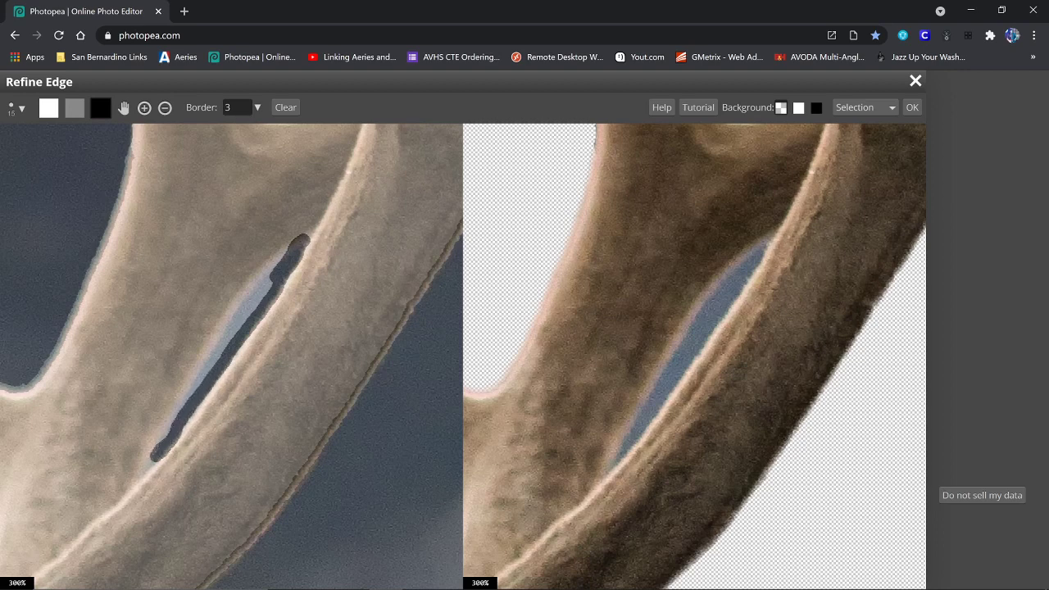
mouse_move(180, 410)
mouse_down()
mouse_move(281, 256)
mouse_move(197, 377)
mouse_up()
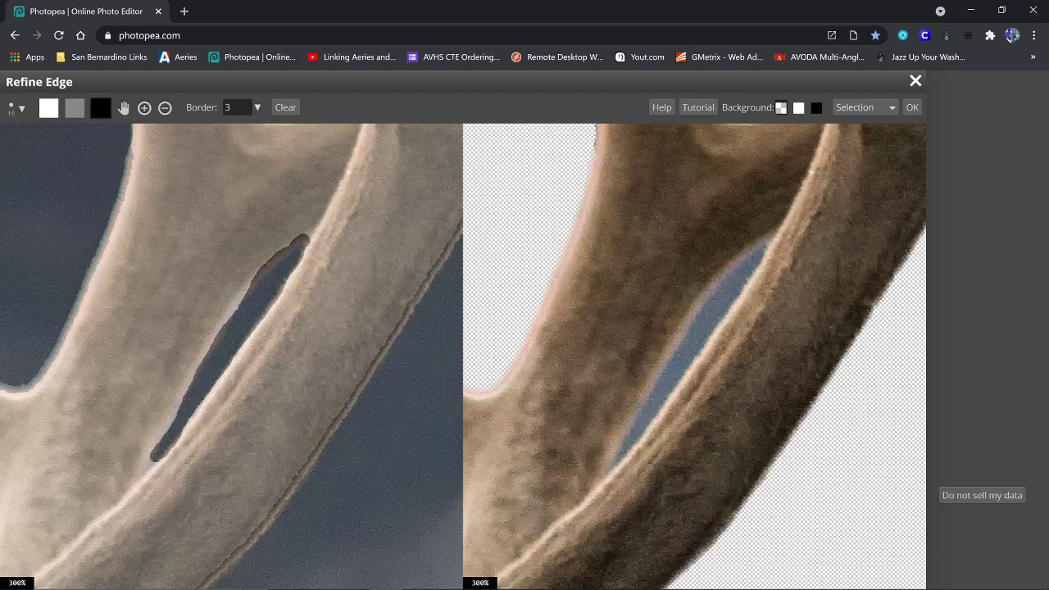
drag(244, 297, 250, 281)
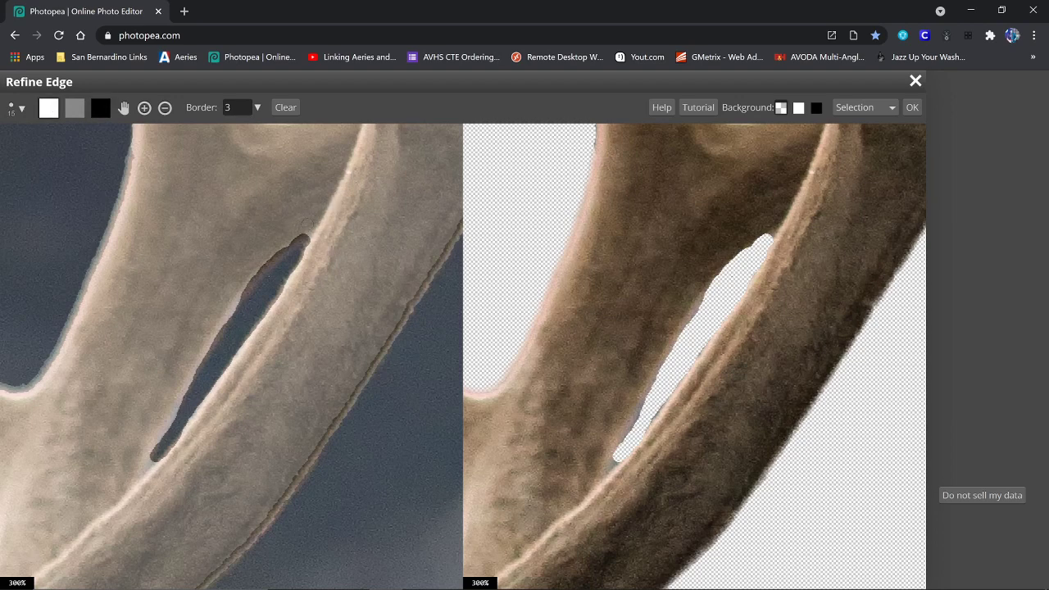
Repaint the upper tip and inner edge of the antler gap white to restore the antler's outline.
drag(313, 230, 287, 244)
drag(269, 259, 231, 303)
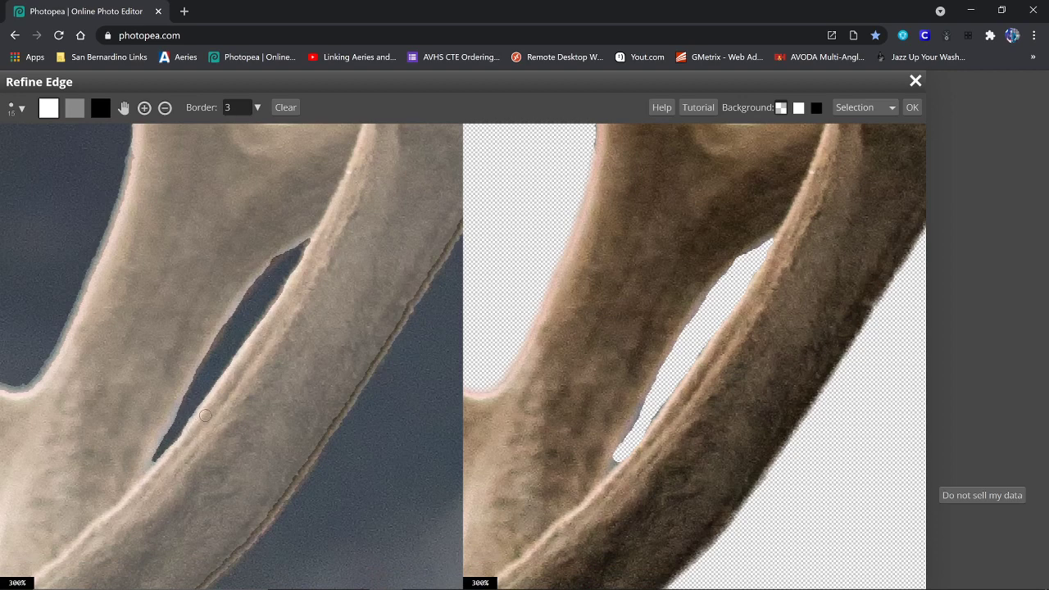
scroll(594, 289, down, 3)
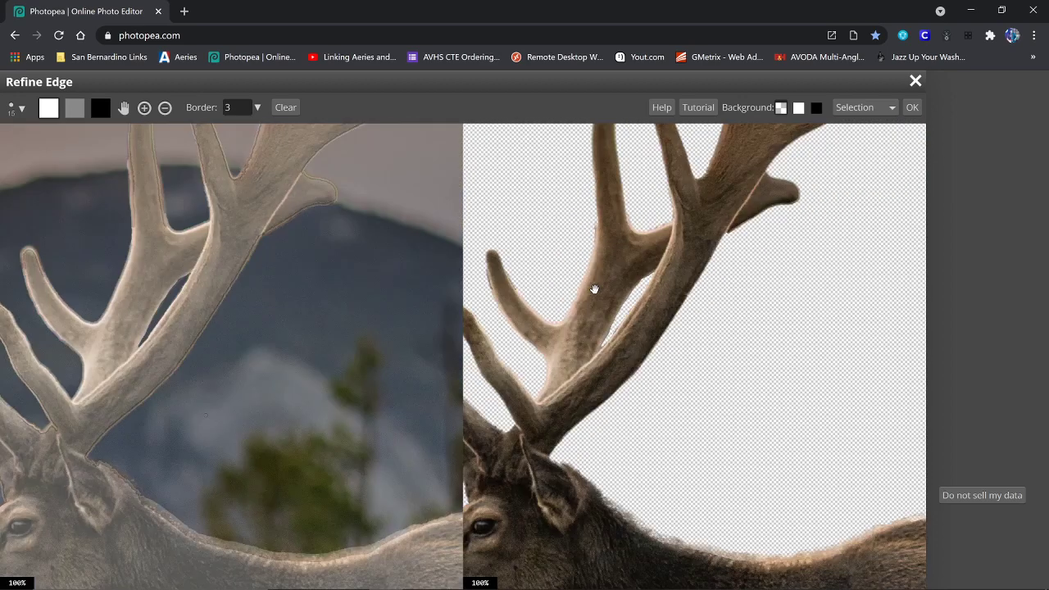
scroll(594, 290, down, 2)
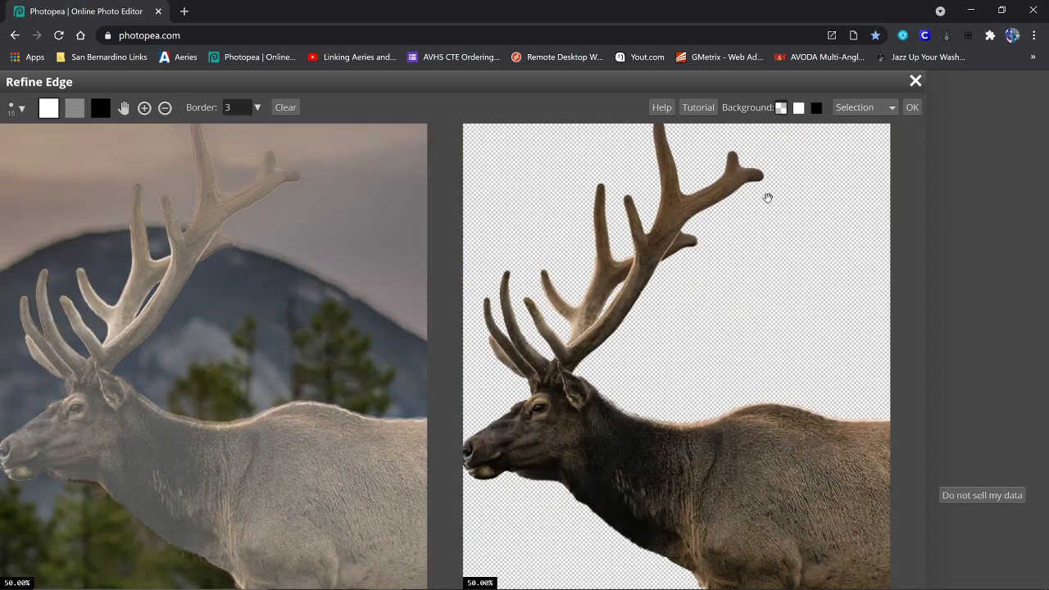
Output the refined edge as a selection and apply Refine Edge.
click(893, 108)
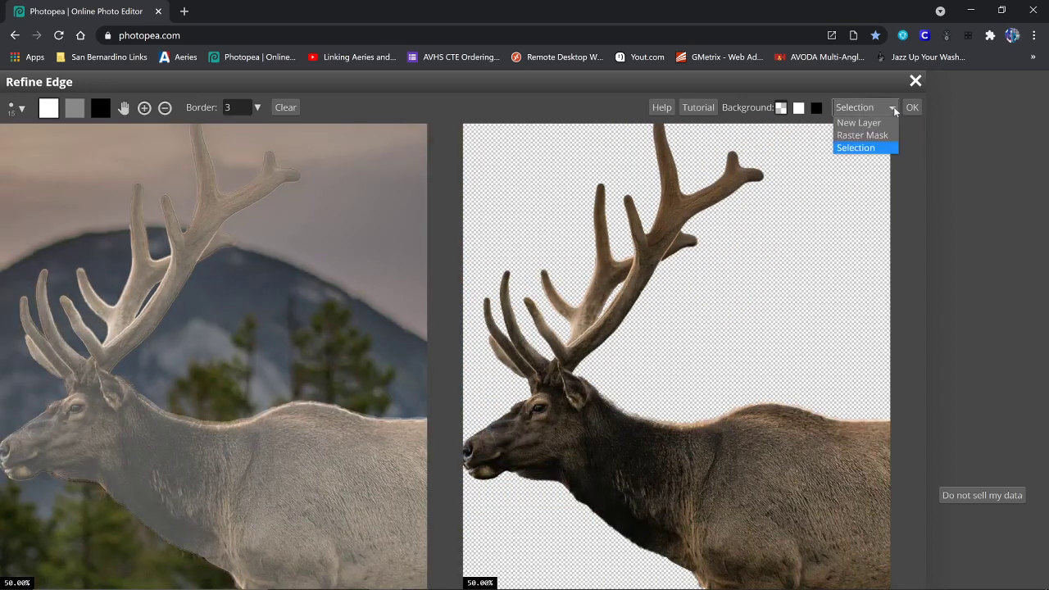
click(858, 147)
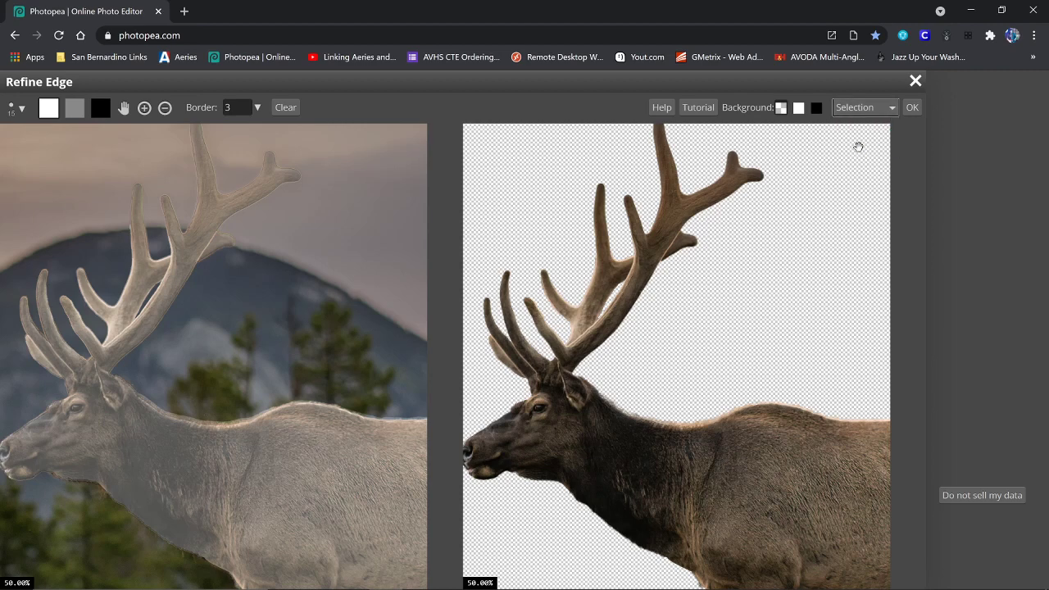
click(913, 108)
Duplicate the Background layer and add a raster mask to the copy that reveals the elk selection.
scroll(336, 395, up, 2)
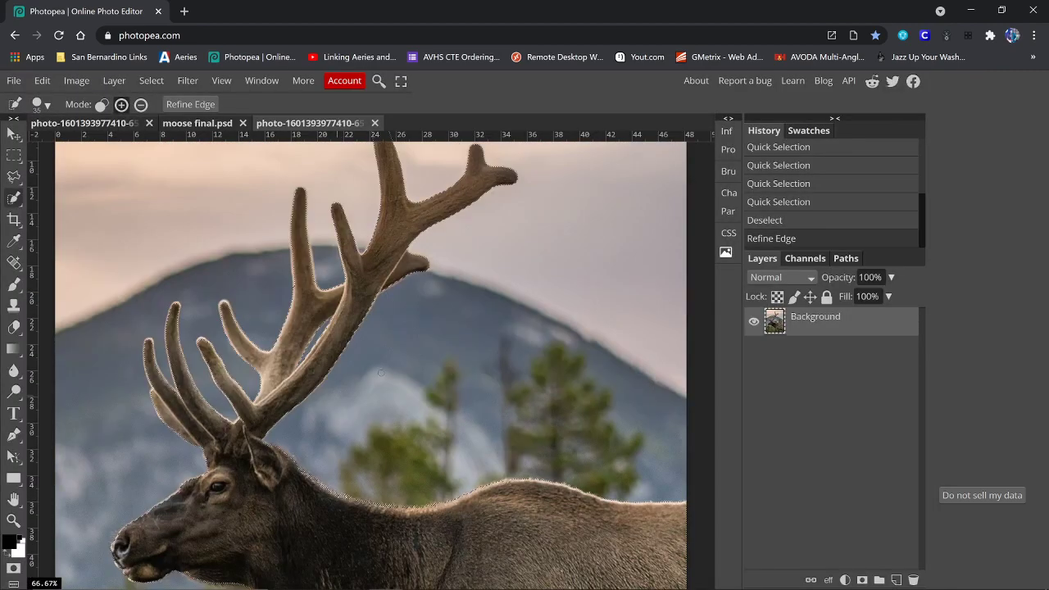
scroll(395, 336, down, 3)
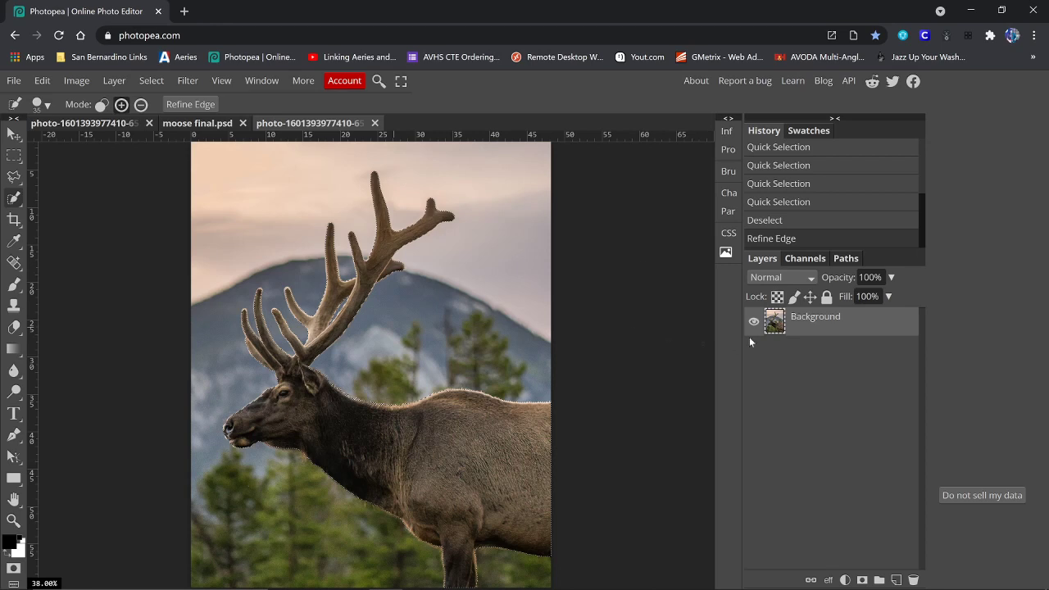
right_click(824, 322)
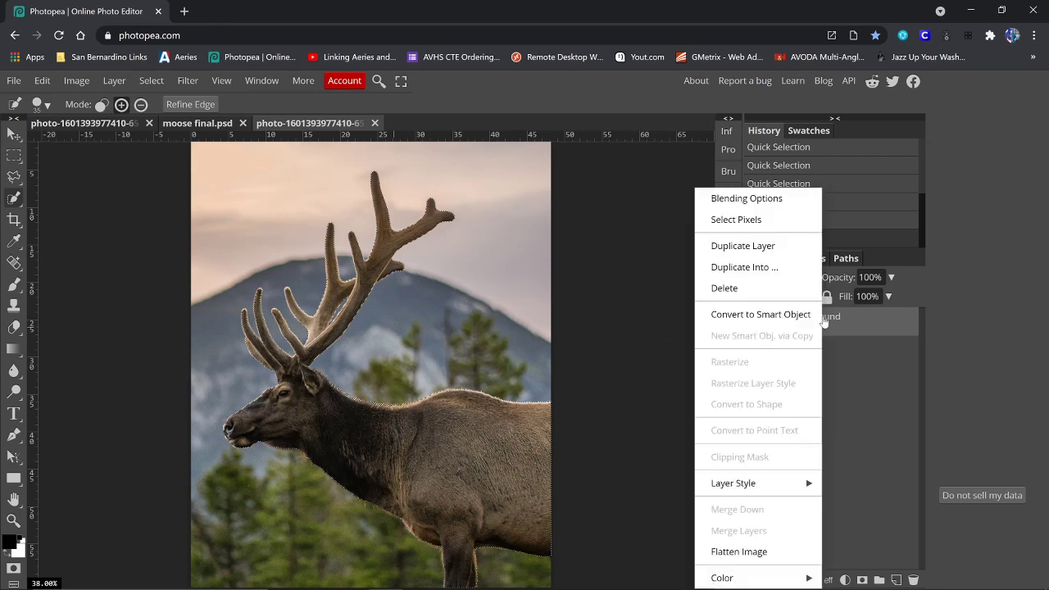
click(735, 247)
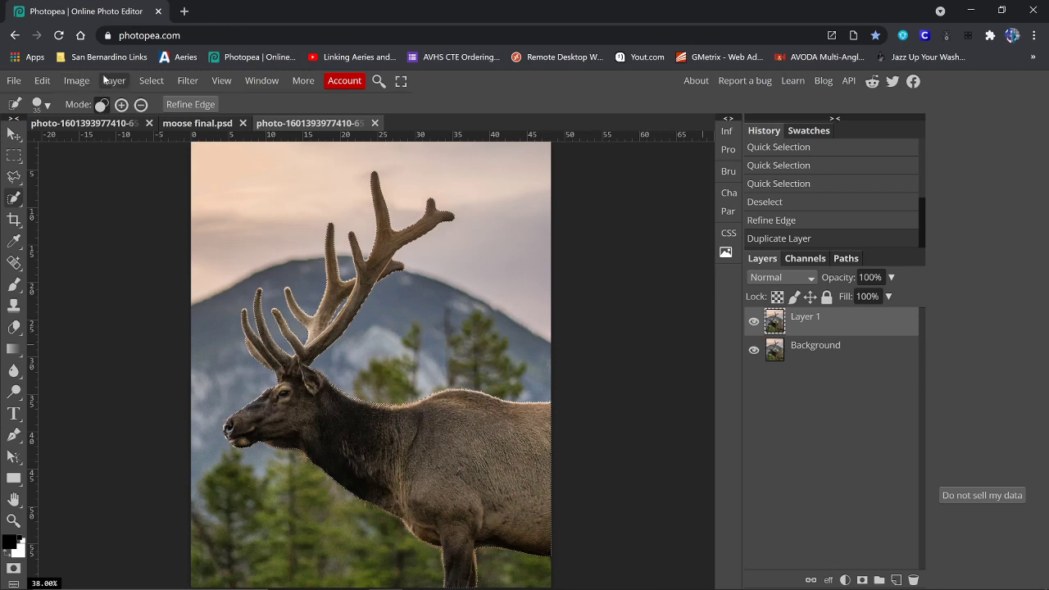
click(115, 81)
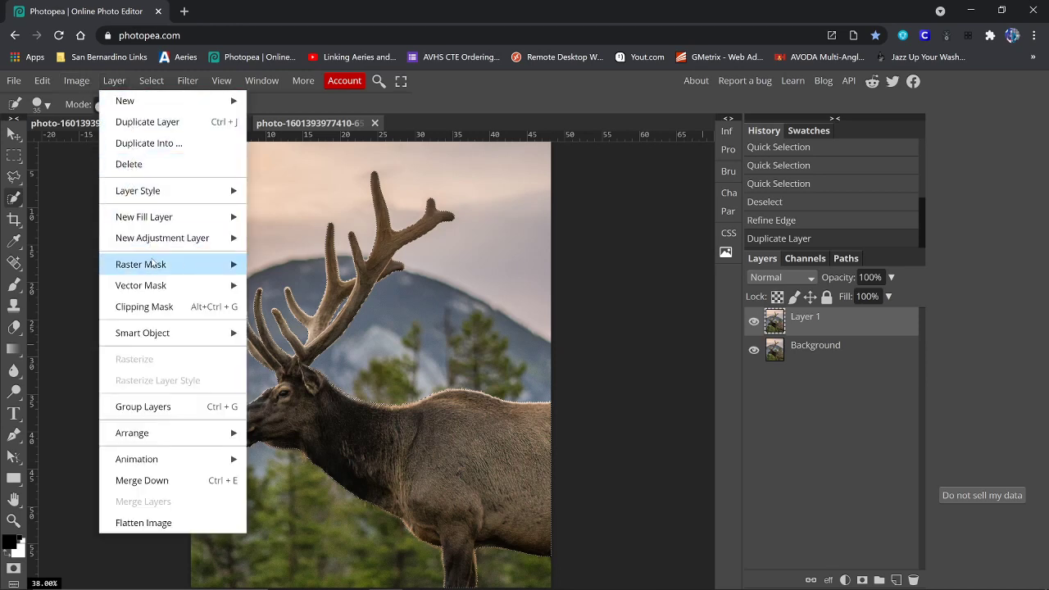
mouse_move(156, 268)
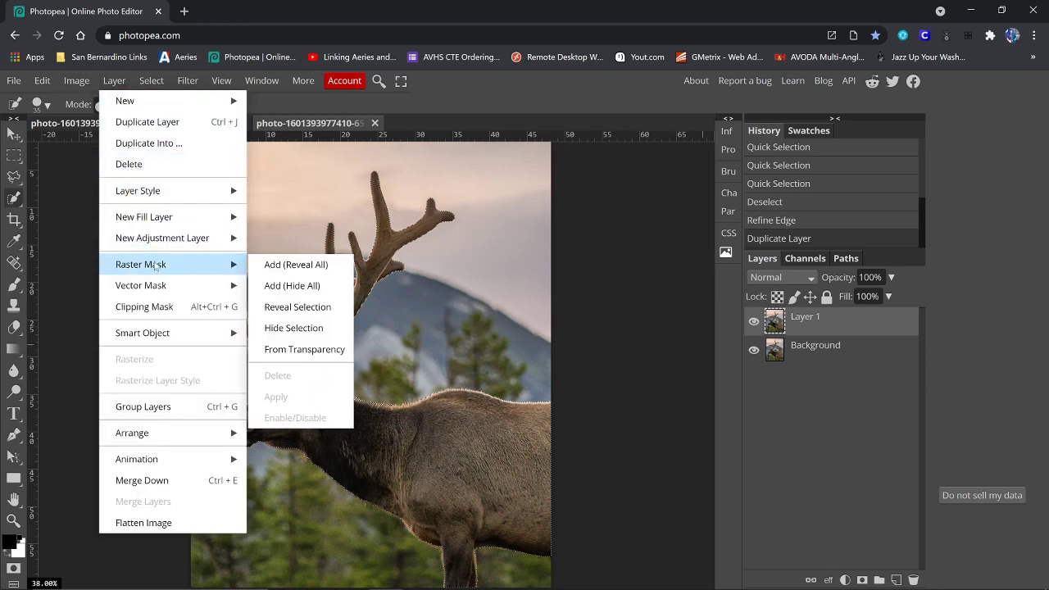
click(318, 310)
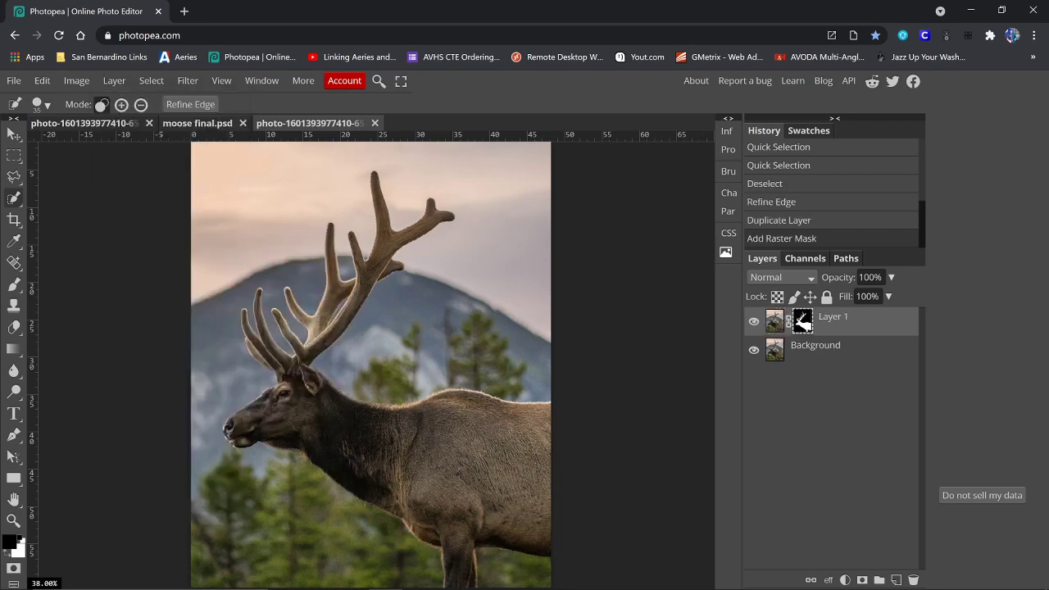
Toggle the visibility of the Background and the masked elk layer to check the cutout.
click(754, 350)
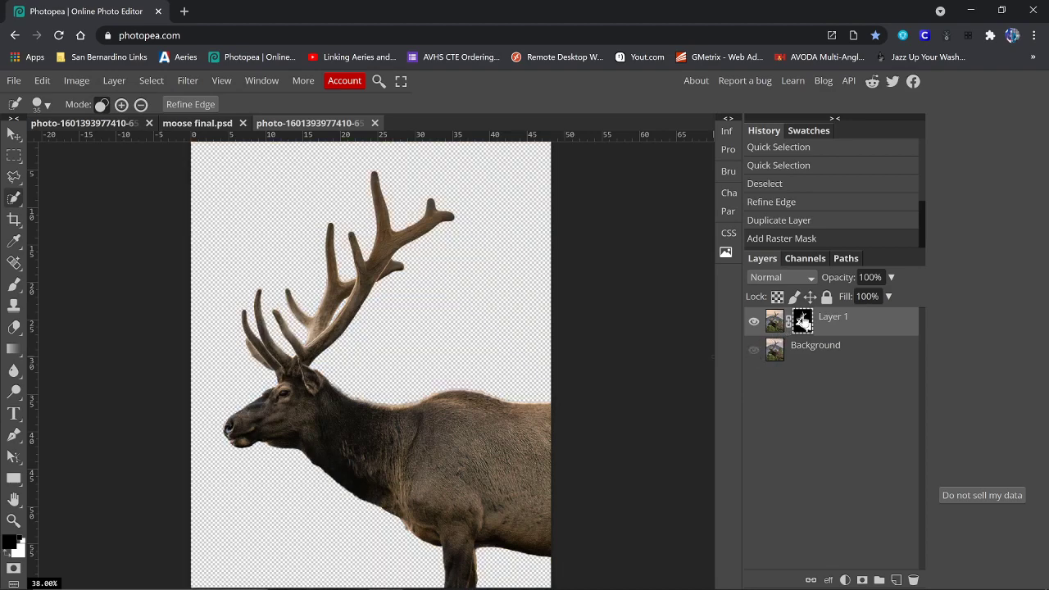
click(753, 323)
click(753, 323)
click(754, 353)
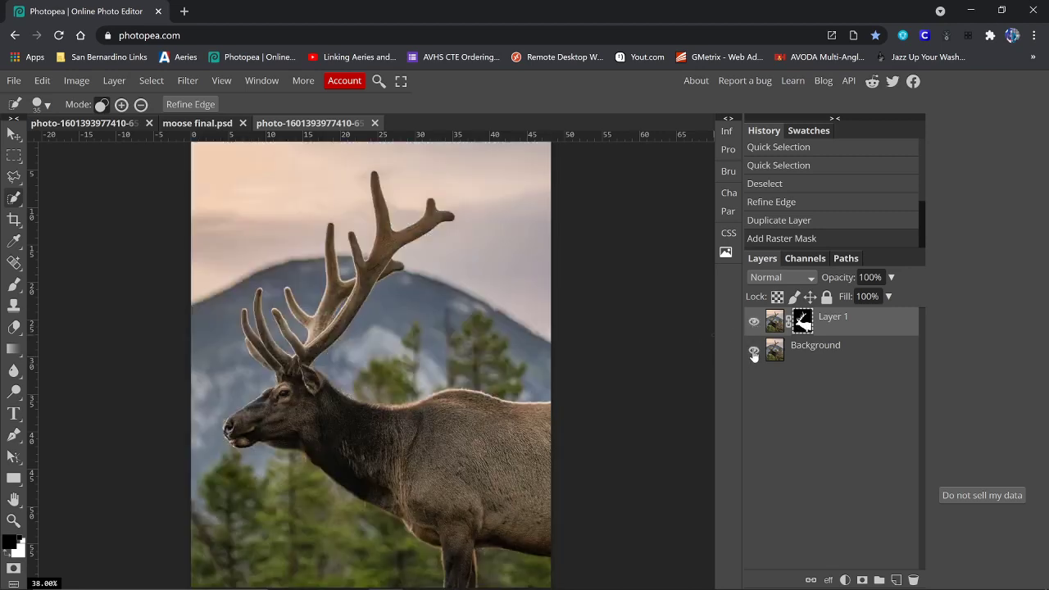
Duplicate the masked elk layer, Layer 1.
click(864, 327)
right_click(864, 327)
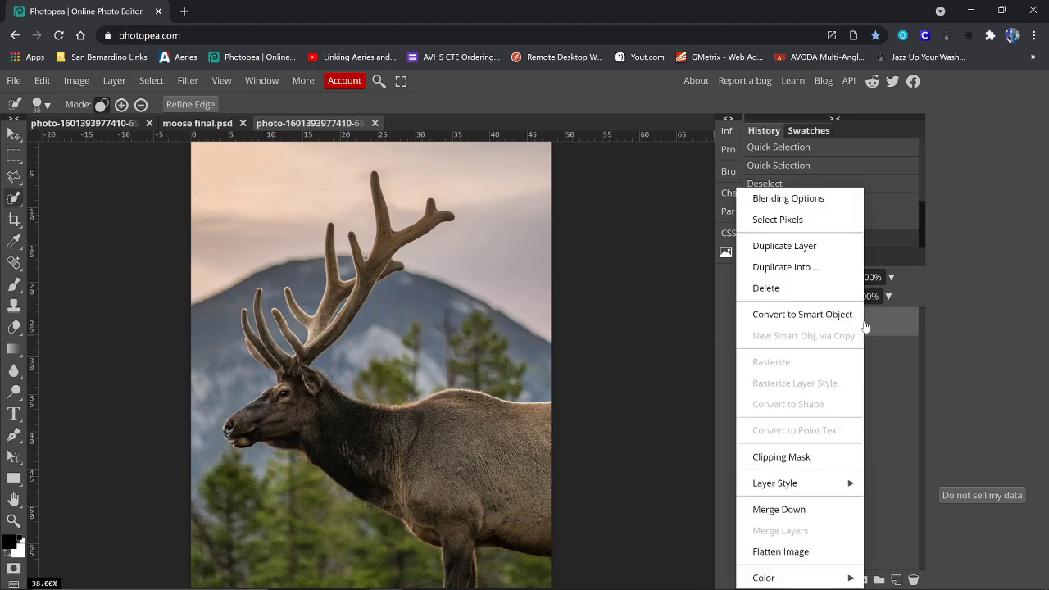
click(803, 246)
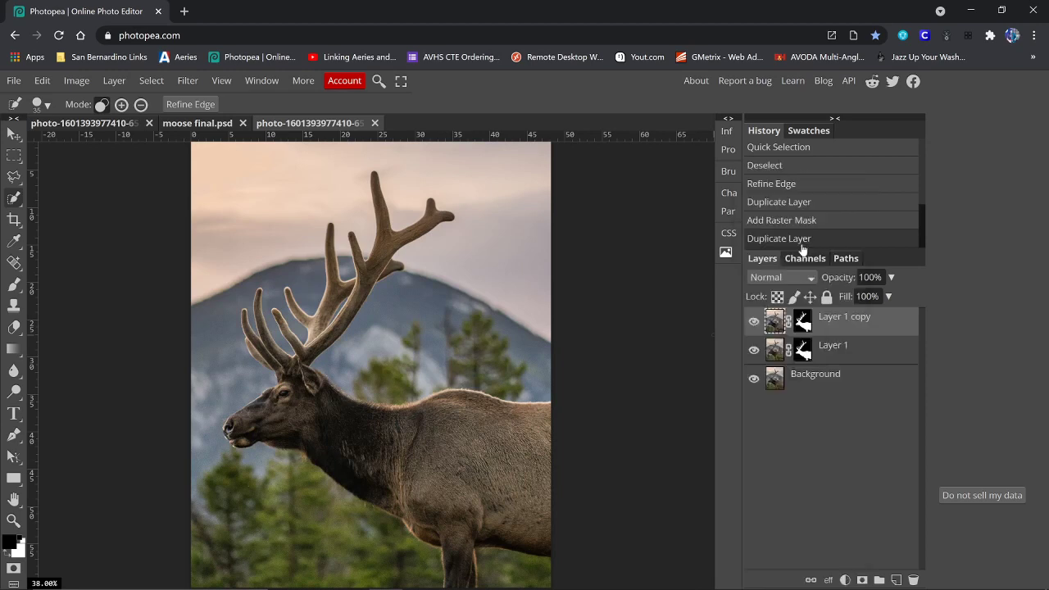
Target the top copy's mask and outline the elk's head and body below the antlers with a Polygonal Lasso selection.
click(803, 322)
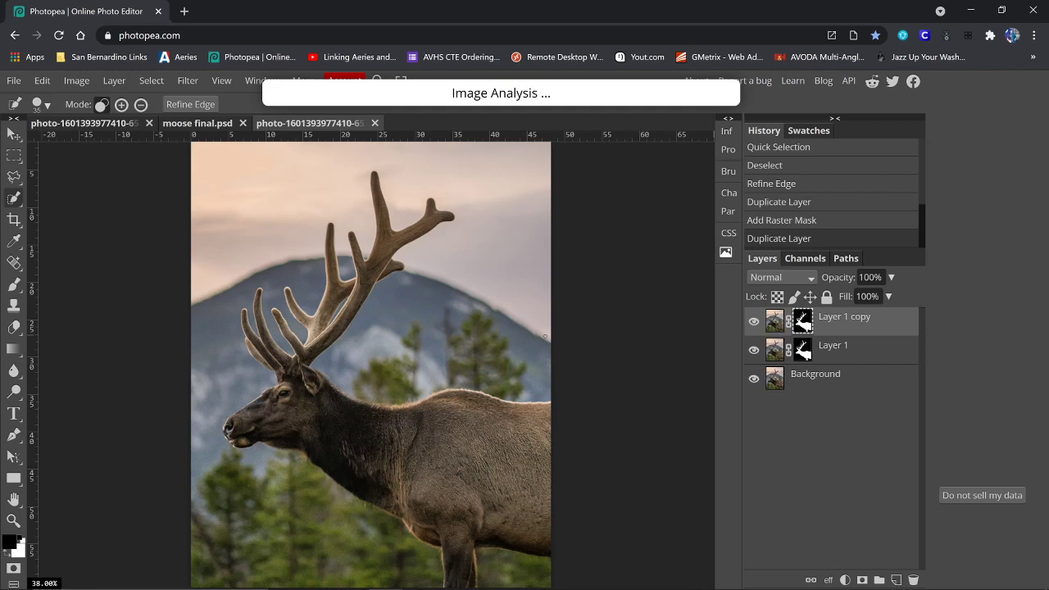
click(14, 177)
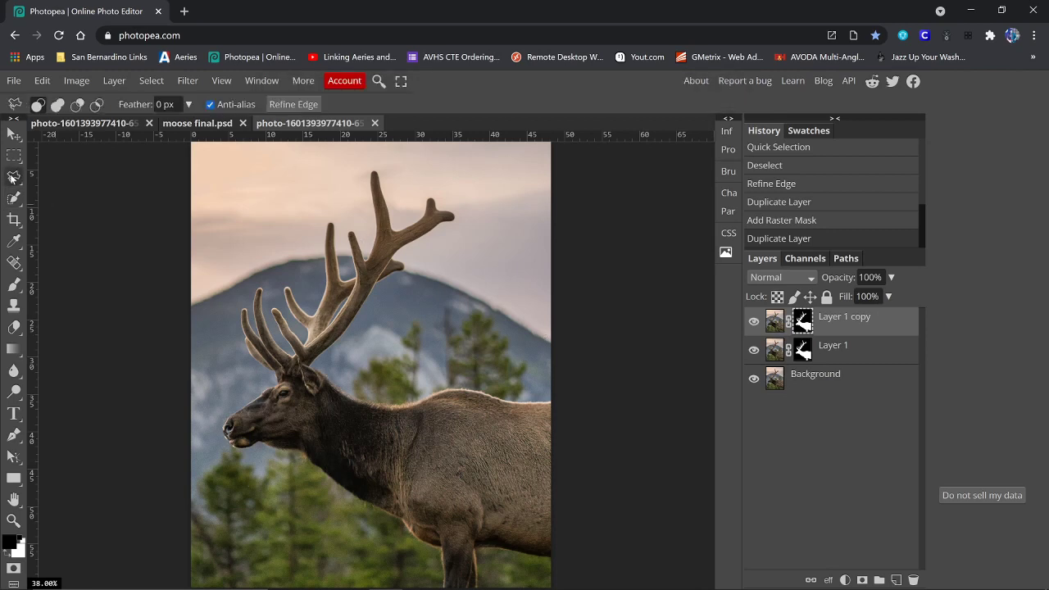
right_click(14, 177)
click(73, 201)
scroll(300, 456, up, 3)
scroll(300, 457, down, 3)
scroll(321, 382, up, 3)
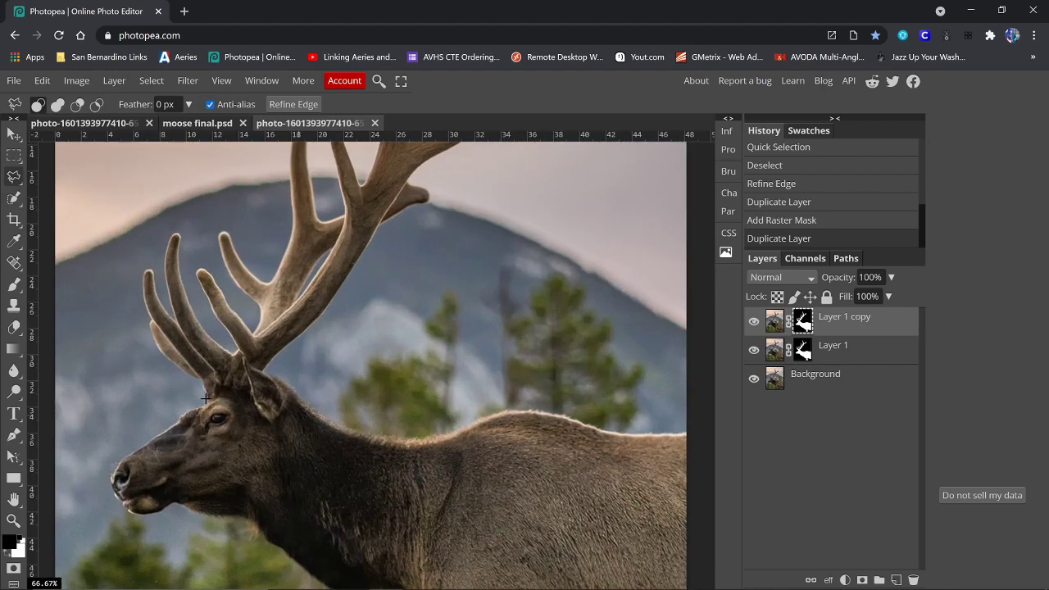
mouse_move(217, 386)
mouse_down()
mouse_move(248, 381)
mouse_move(241, 355)
mouse_move(288, 375)
mouse_move(701, 372)
mouse_move(691, 479)
mouse_move(728, 399)
mouse_move(663, 381)
mouse_move(678, 377)
mouse_move(2, 374)
mouse_move(2, 362)
mouse_move(54, 370)
mouse_move(33, 367)
mouse_move(57, 380)
mouse_move(25, 350)
mouse_move(18, 251)
mouse_move(50, 136)
mouse_move(46, 290)
mouse_move(80, 116)
mouse_move(49, 96)
mouse_move(36, 63)
mouse_move(2, 69)
mouse_move(5, 86)
mouse_move(34, 100)
mouse_move(1, 79)
mouse_move(74, 195)
mouse_move(67, 244)
mouse_move(58, 99)
mouse_move(50, 166)
mouse_move(60, 224)
mouse_move(61, 191)
mouse_move(231, 190)
mouse_up()
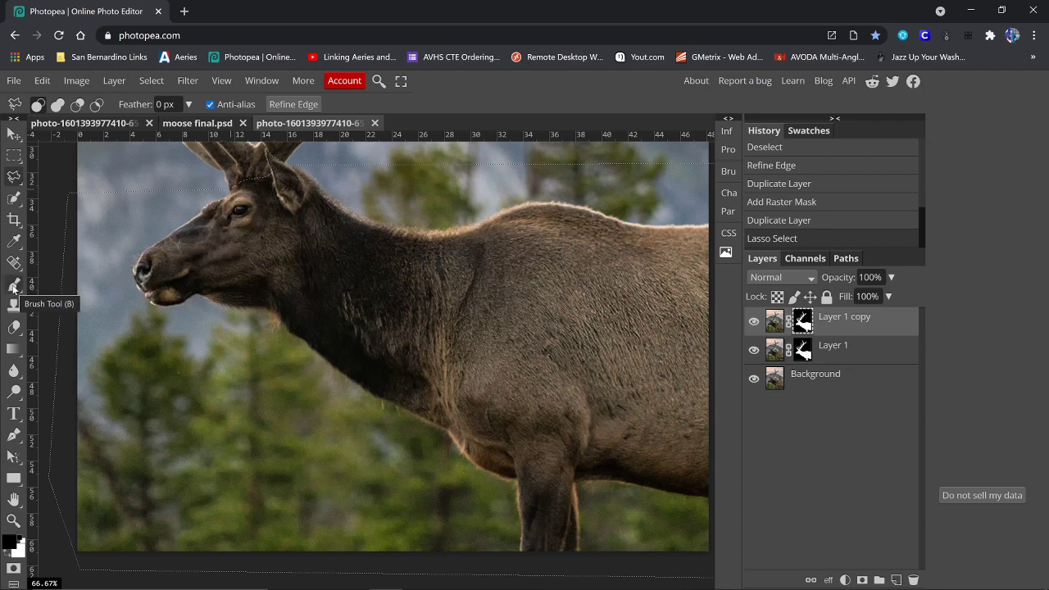
Paint the selected head and body area black on the top copy's mask with a 1000 px brush, leaving only the antlers.
click(14, 286)
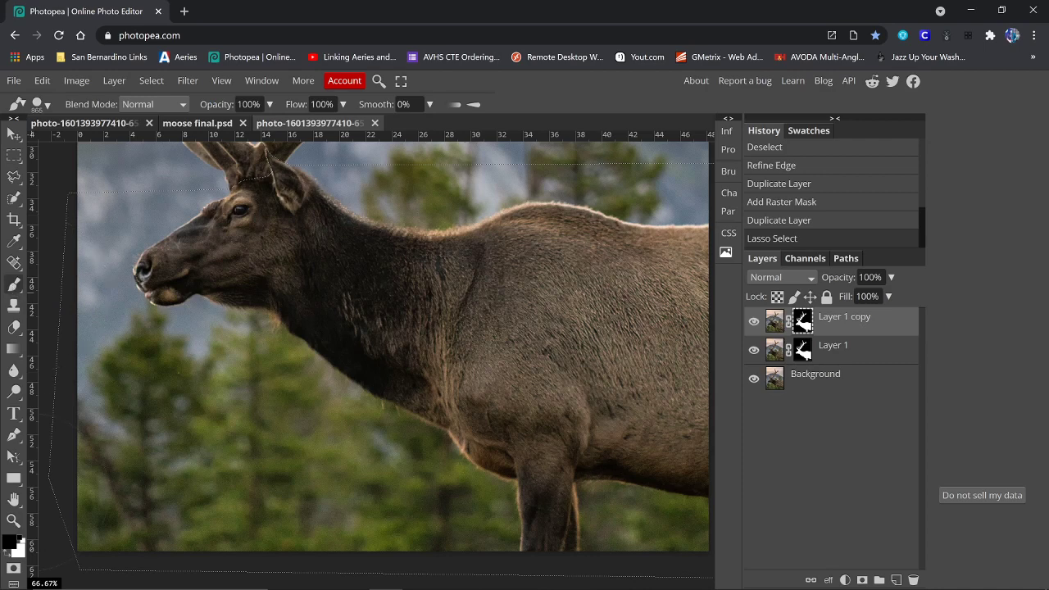
click(45, 104)
drag(177, 140, 191, 143)
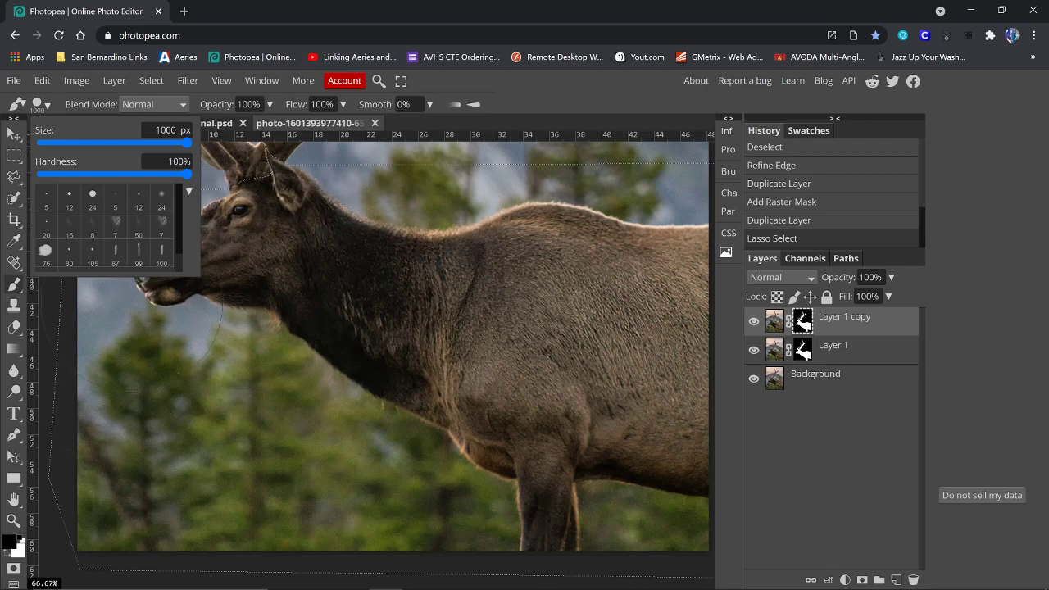
click(147, 398)
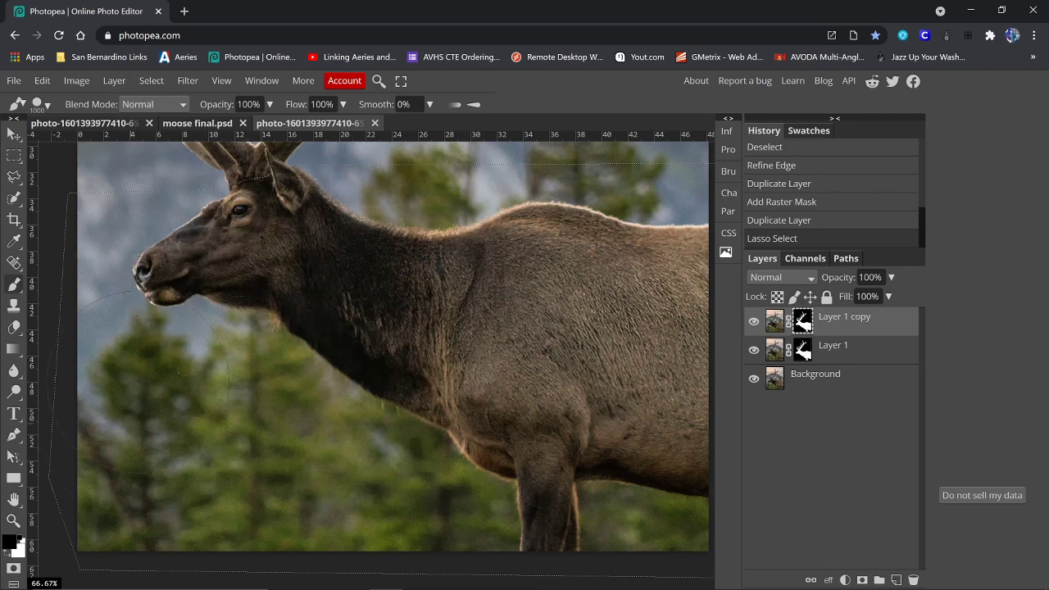
drag(369, 328, 724, 442)
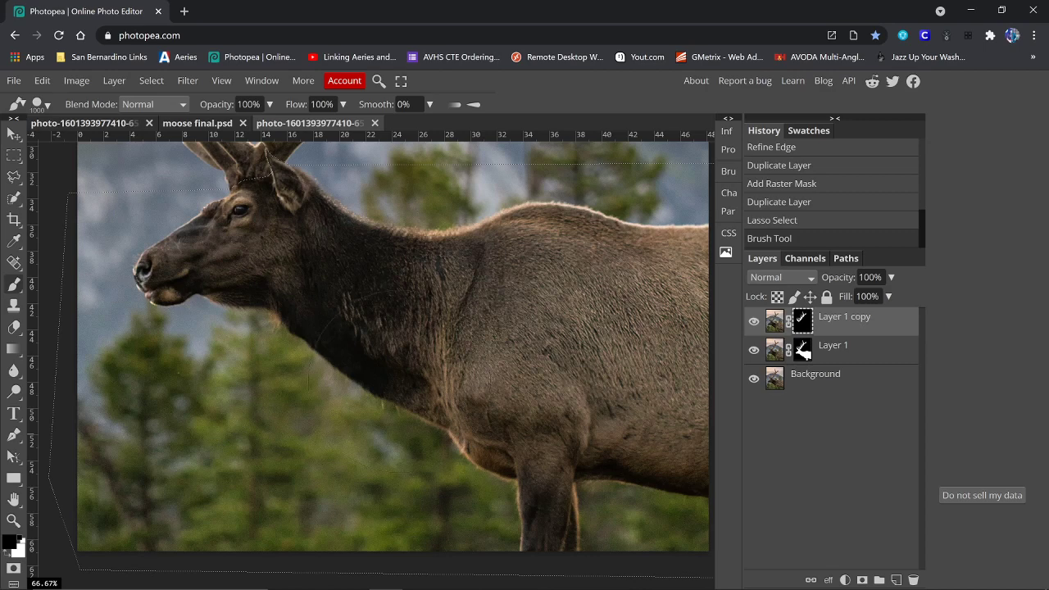
Apply the raster mask on Layer 1 copy so only the antler pixels remain, and clear the selection.
scroll(394, 344, up, 2)
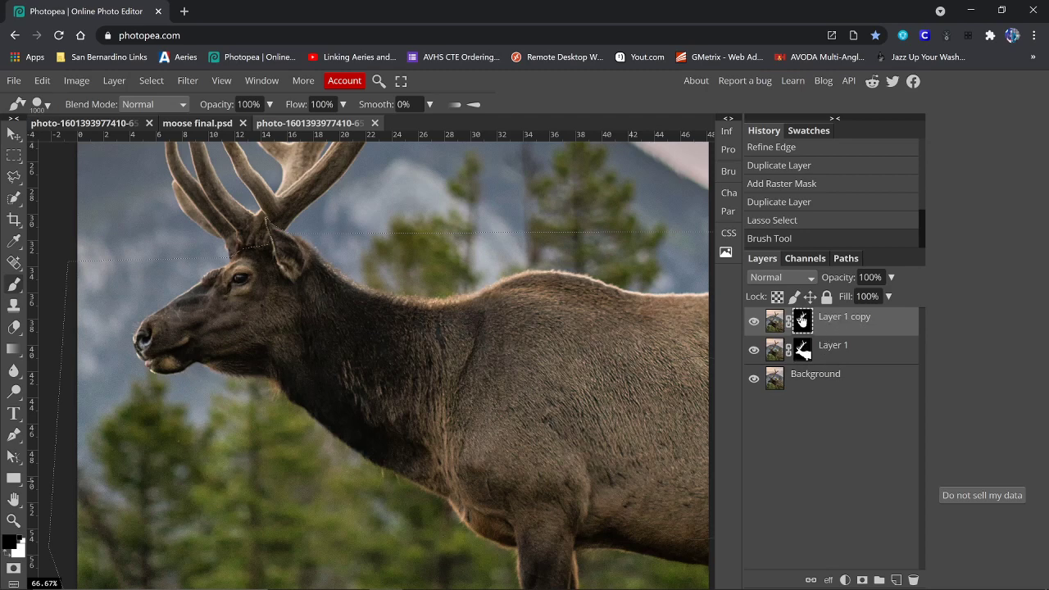
right_click(802, 320)
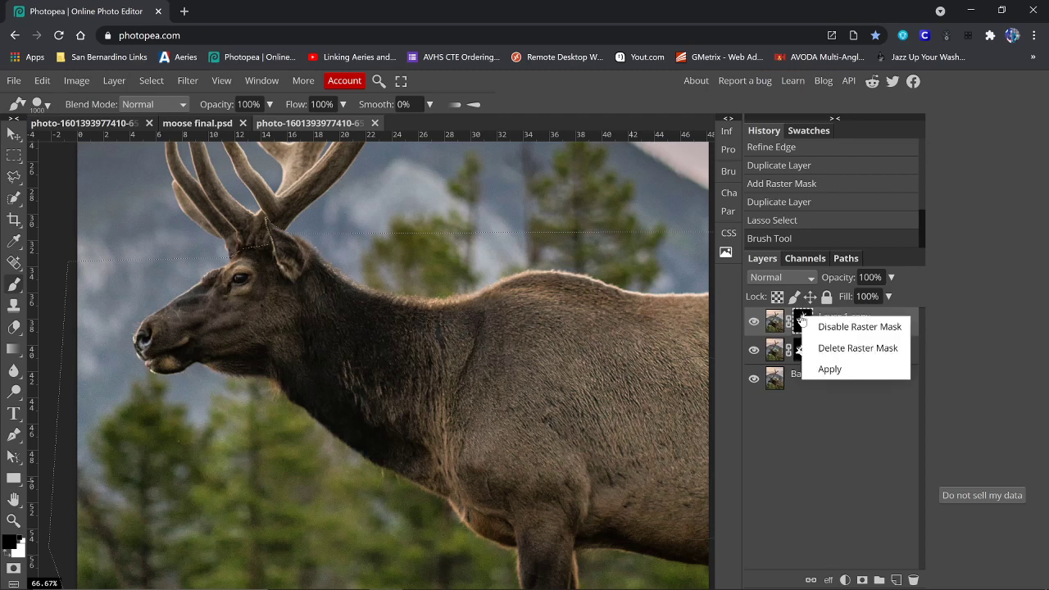
click(829, 369)
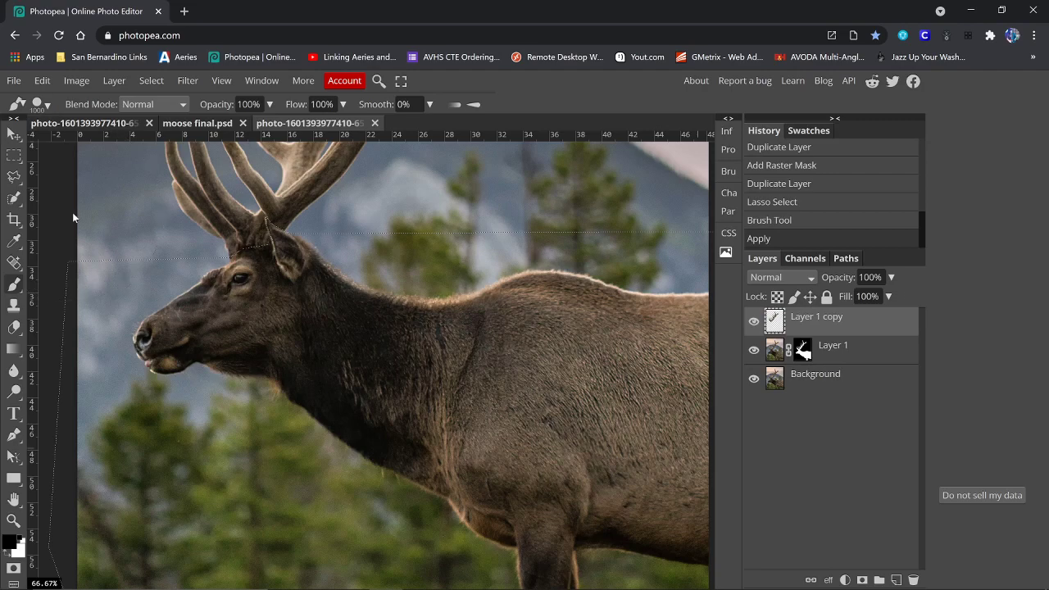
key(ctrl+d)
scroll(651, 353, up, 5)
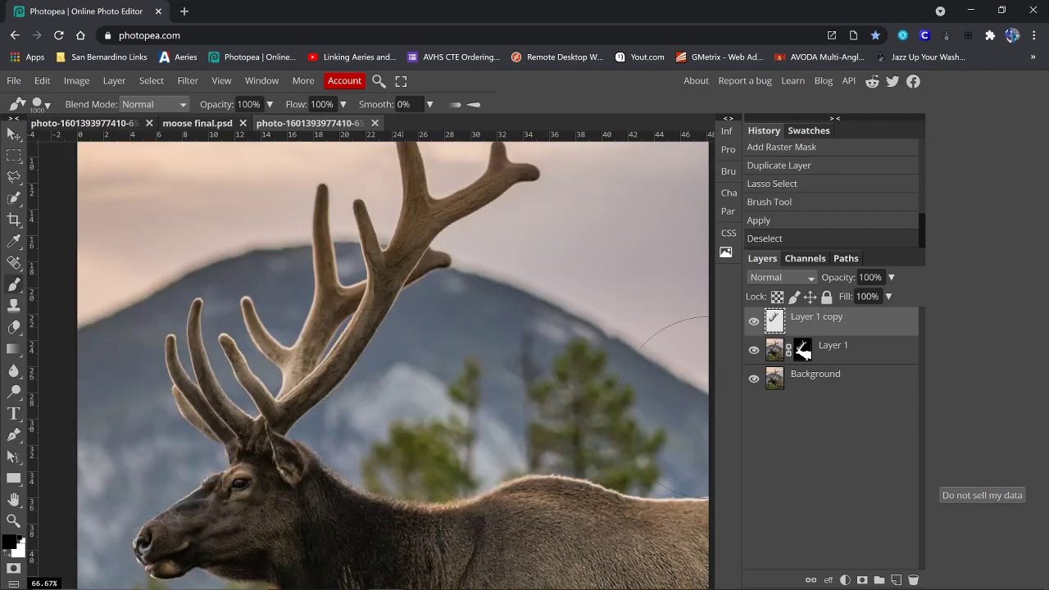
Toggle the visibility of the Background and Layer 1 to check the antler cutout.
click(753, 380)
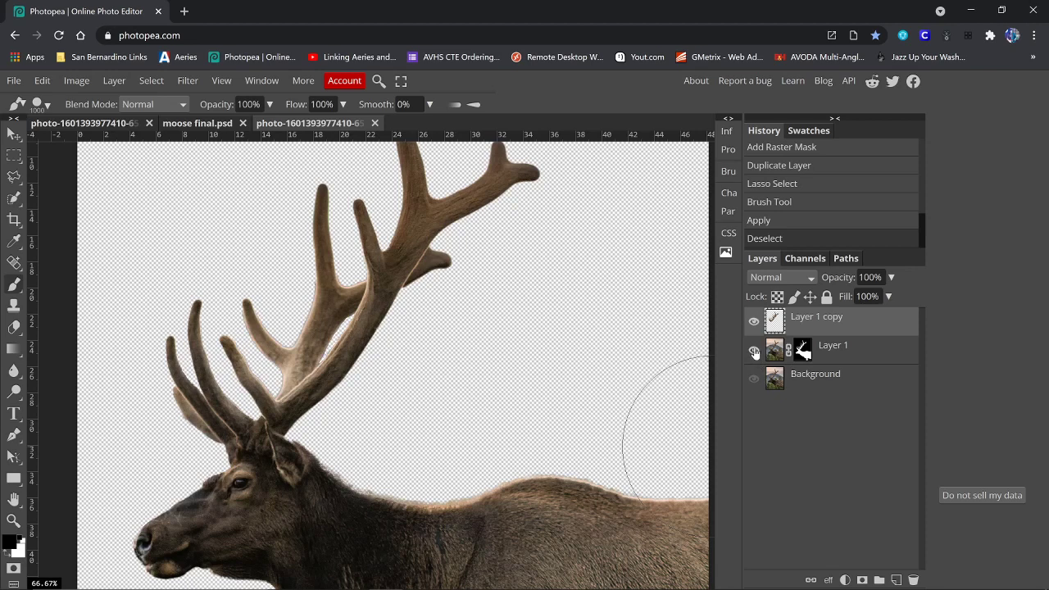
click(753, 351)
click(754, 351)
click(753, 379)
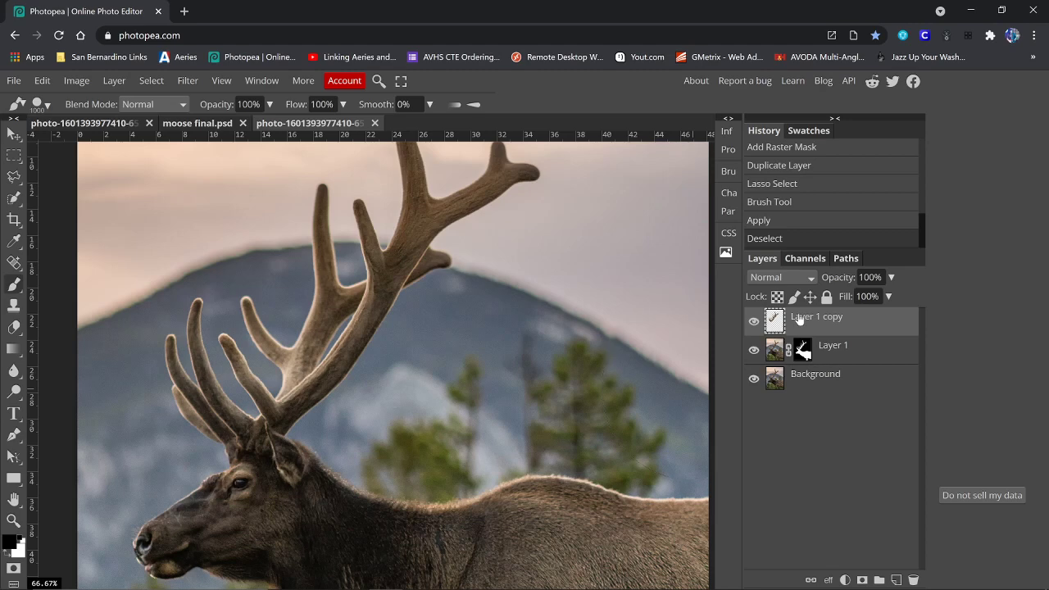
Group the antler layer, Layer 1 copy, into its own folder.
key(ctrl+g)
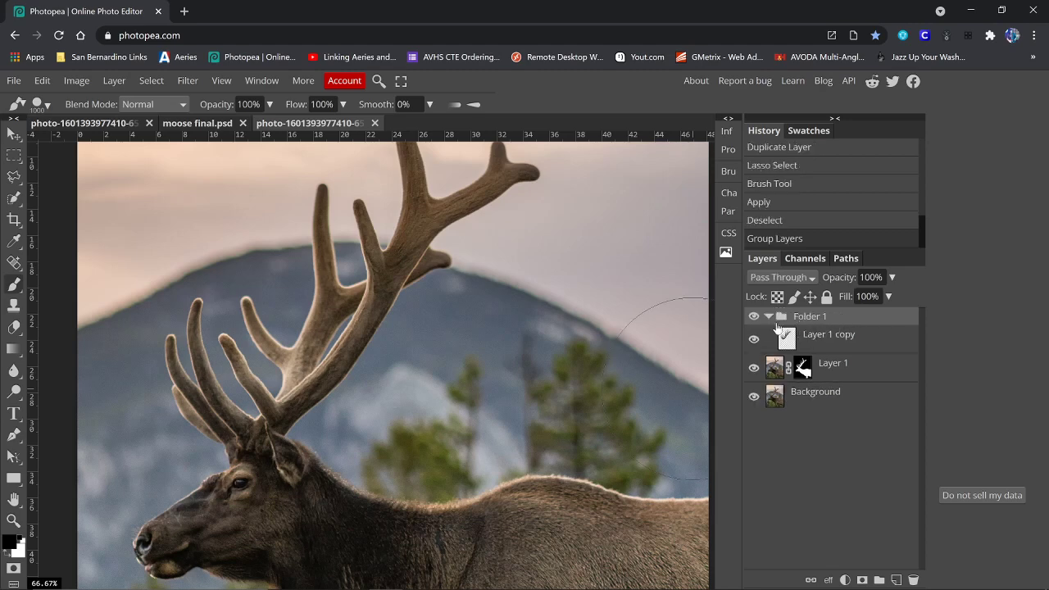
click(769, 317)
click(768, 317)
Add a Color Fill layer directly above the Background in dark blue with R 0, G 15, B 72.
click(837, 394)
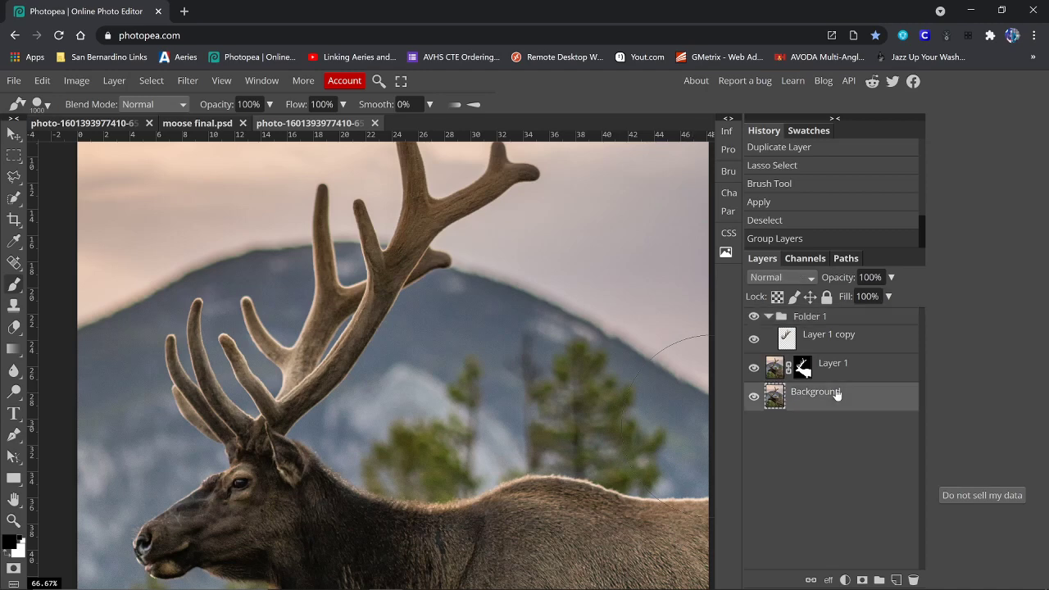
click(845, 580)
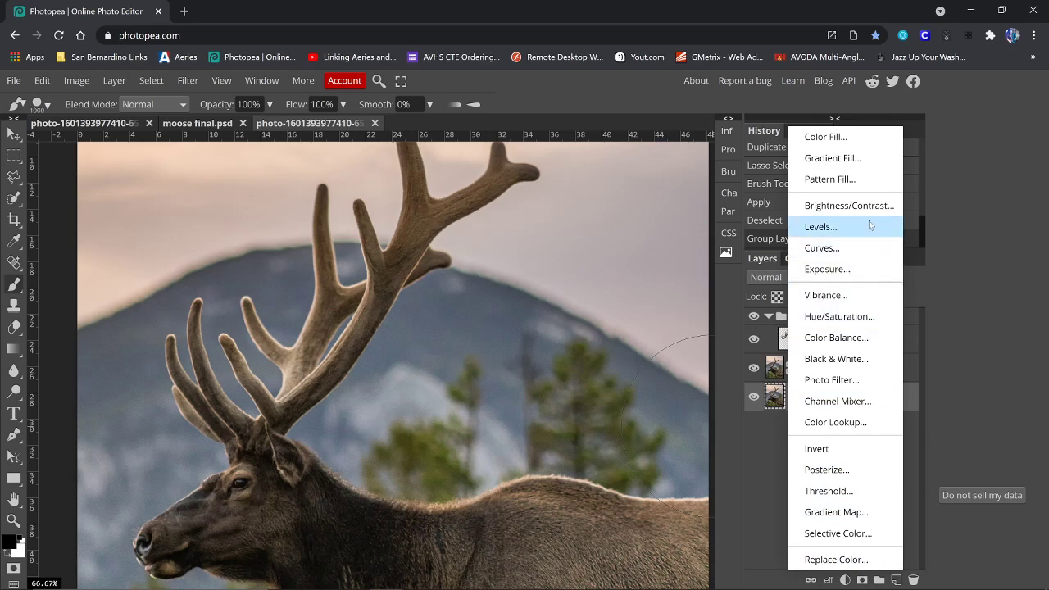
click(827, 138)
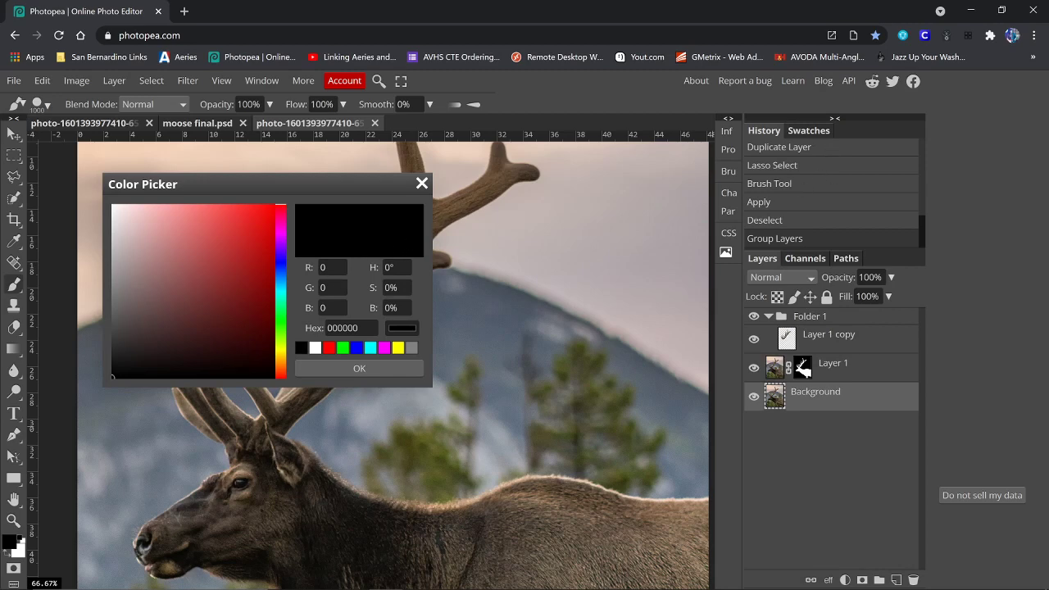
click(328, 288)
text(15)
key(Tab)
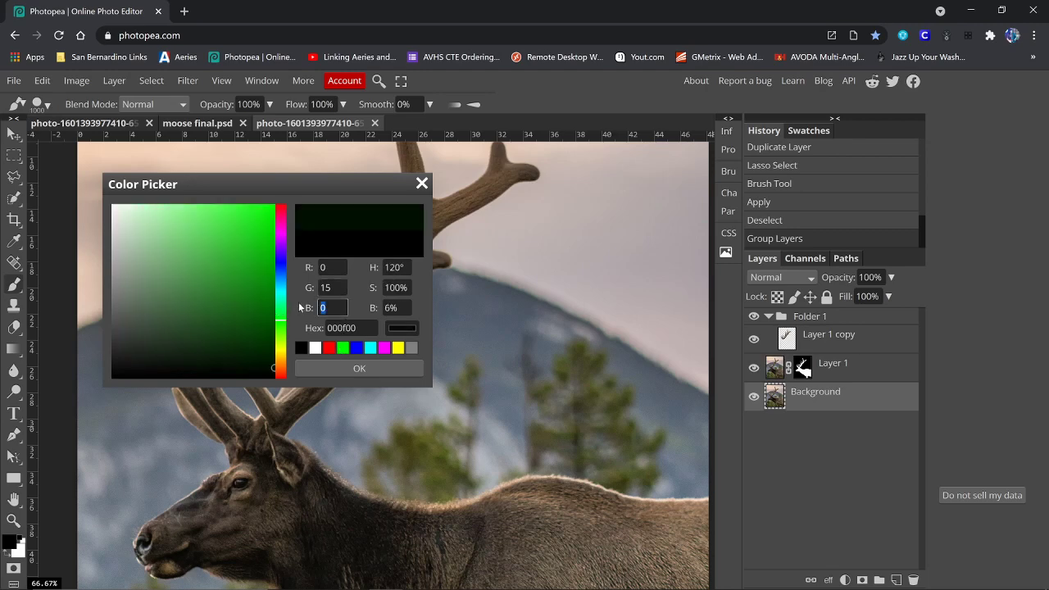
text(72)
click(367, 295)
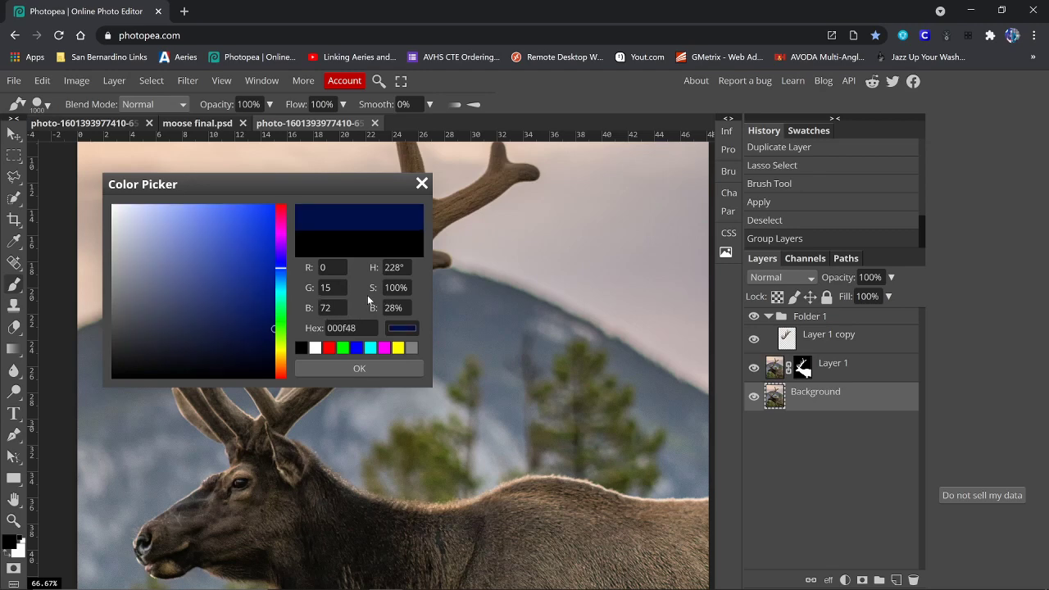
click(360, 369)
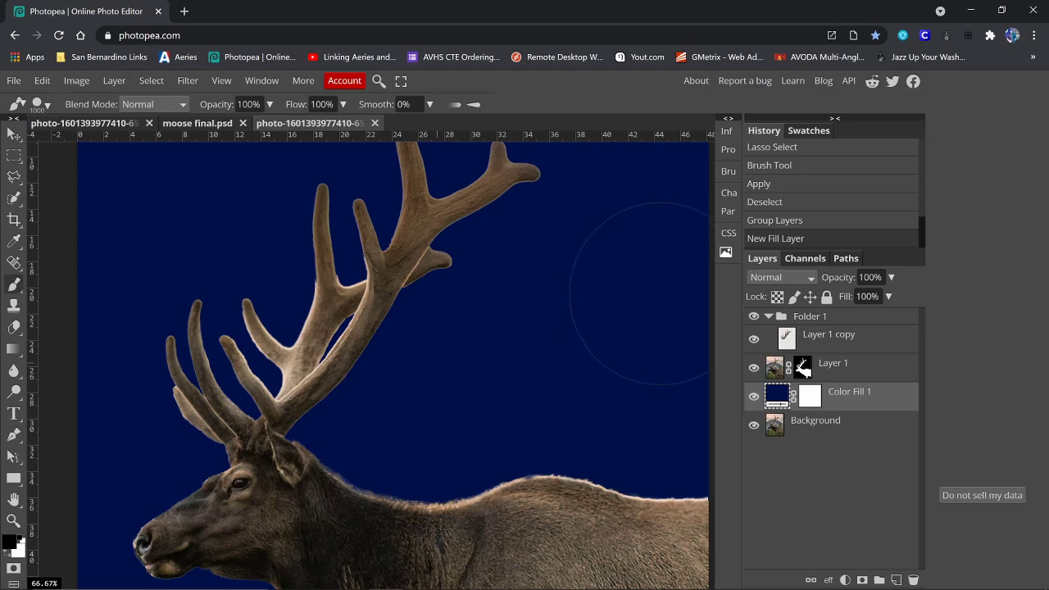
Lower the dark blue Color Fill layer's opacity to 82%.
scroll(660, 295, down, 3)
scroll(660, 295, down, 1)
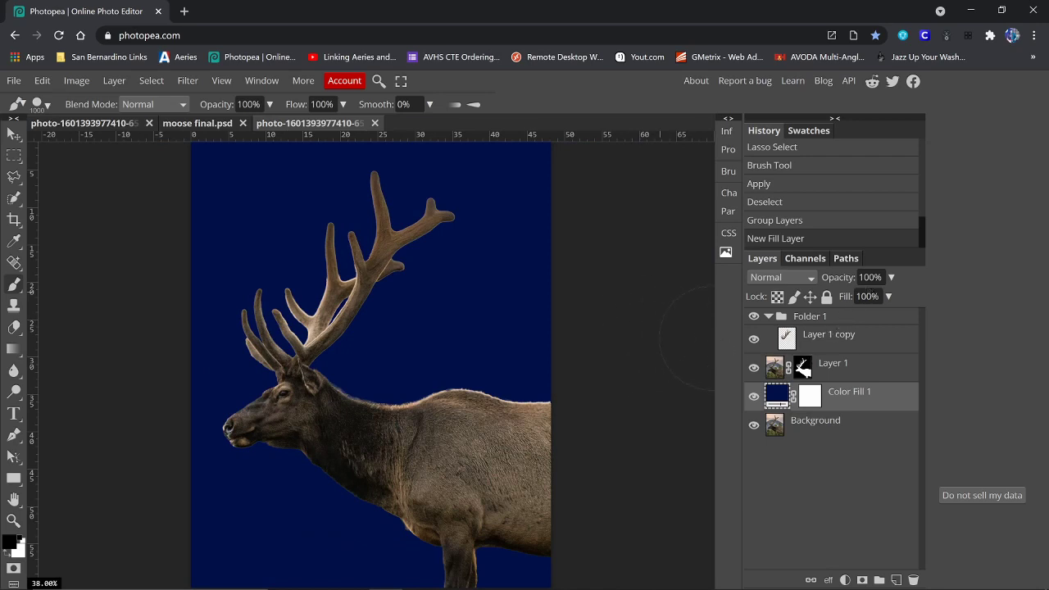
click(891, 277)
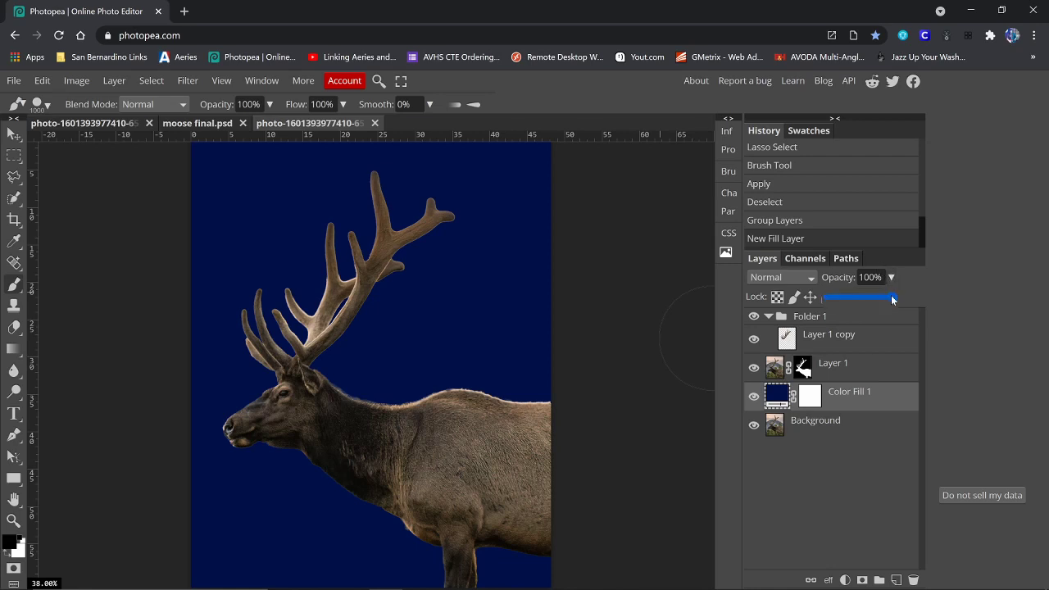
drag(892, 298, 882, 304)
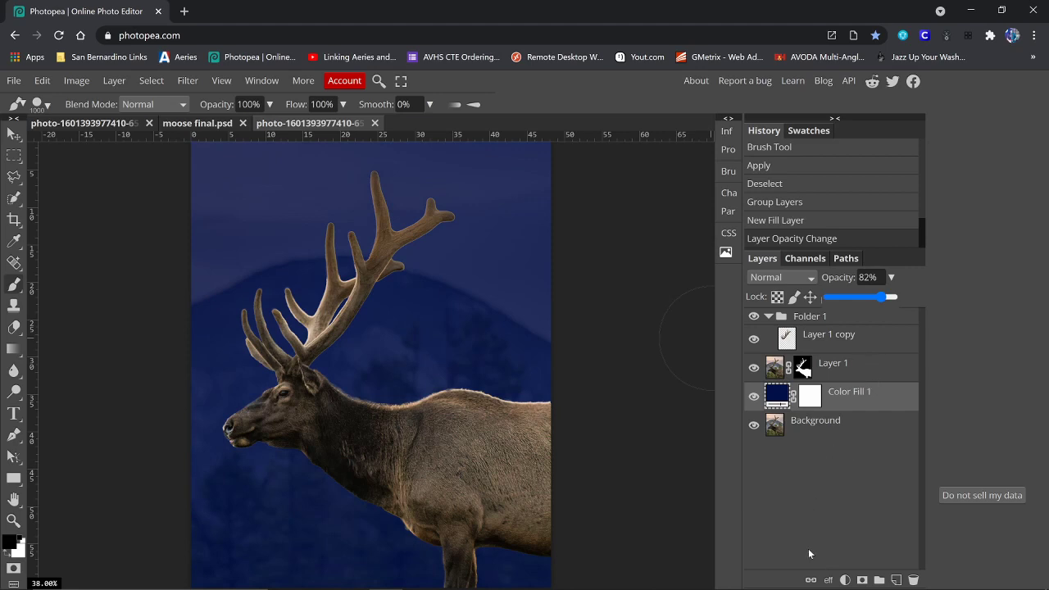
Add a Black & White adjustment above the Color Fill with Yellow 60 and Green 40, and set its layer opacity to 51%.
click(844, 580)
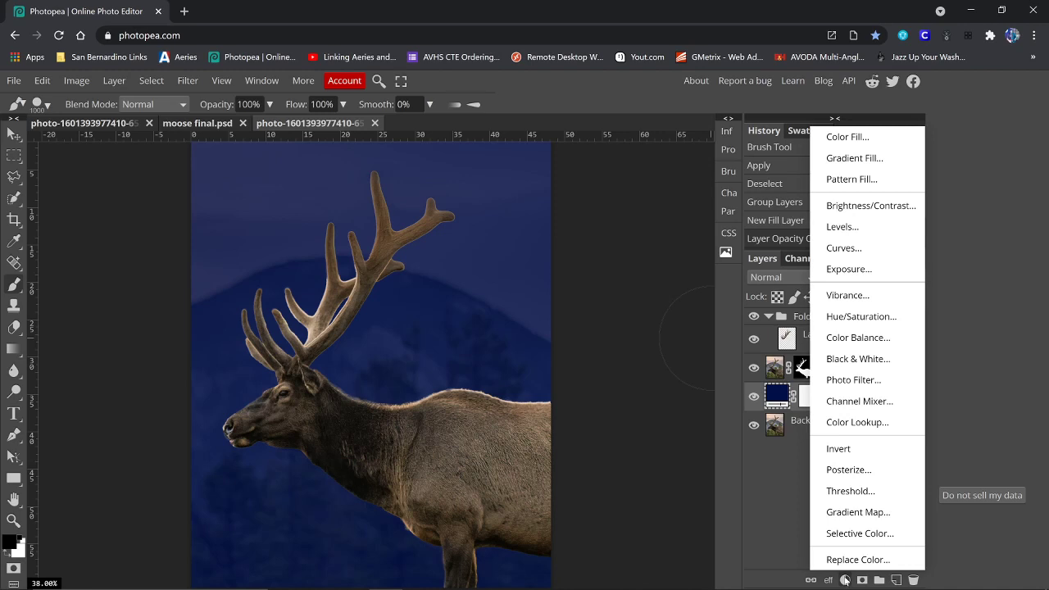
click(880, 363)
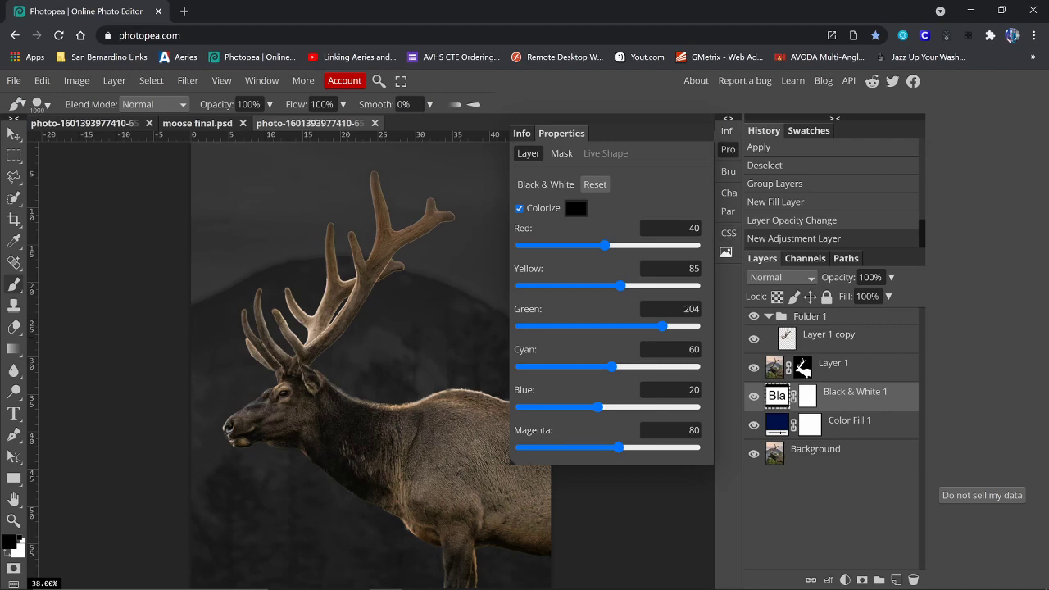
click(670, 268)
text(60)
key(Tab)
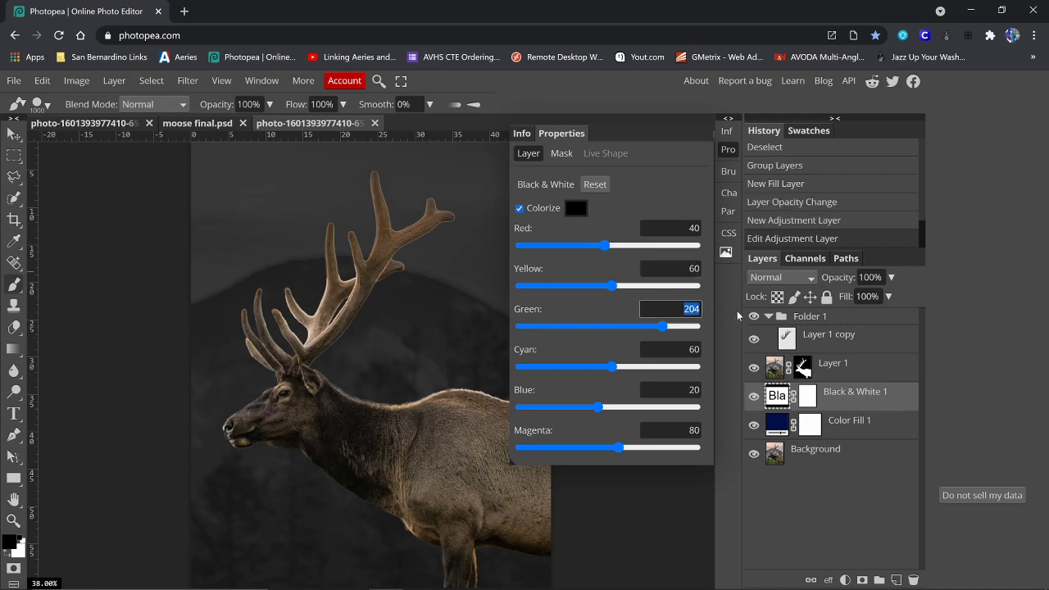
text(40)
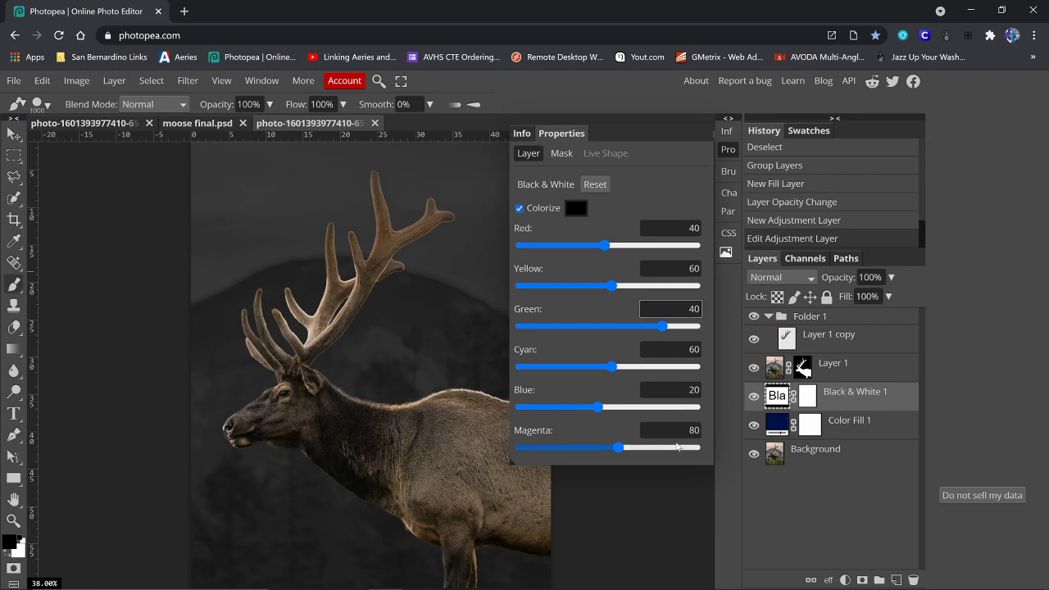
click(735, 156)
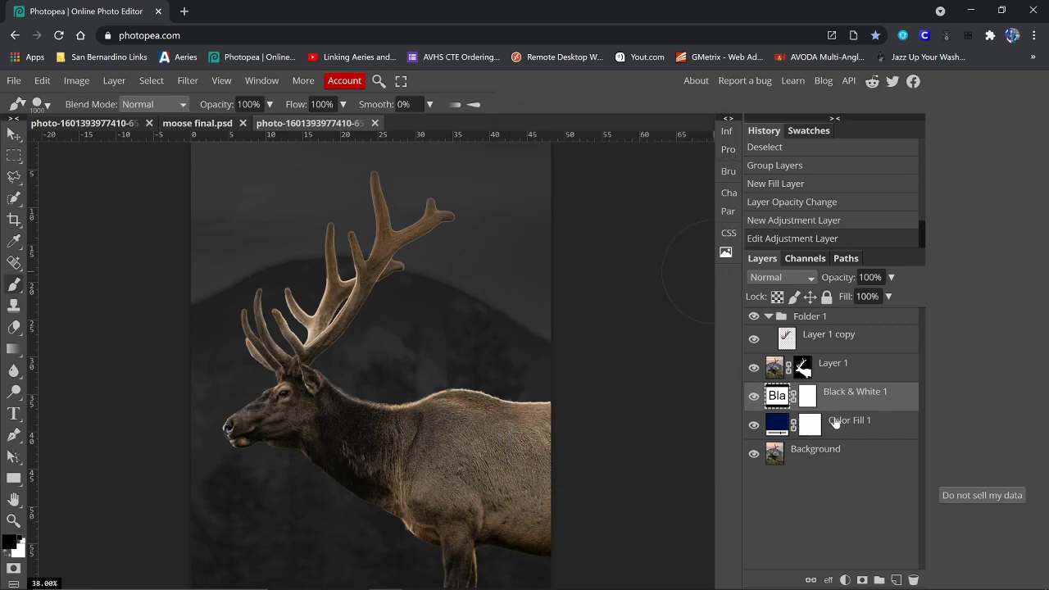
click(891, 276)
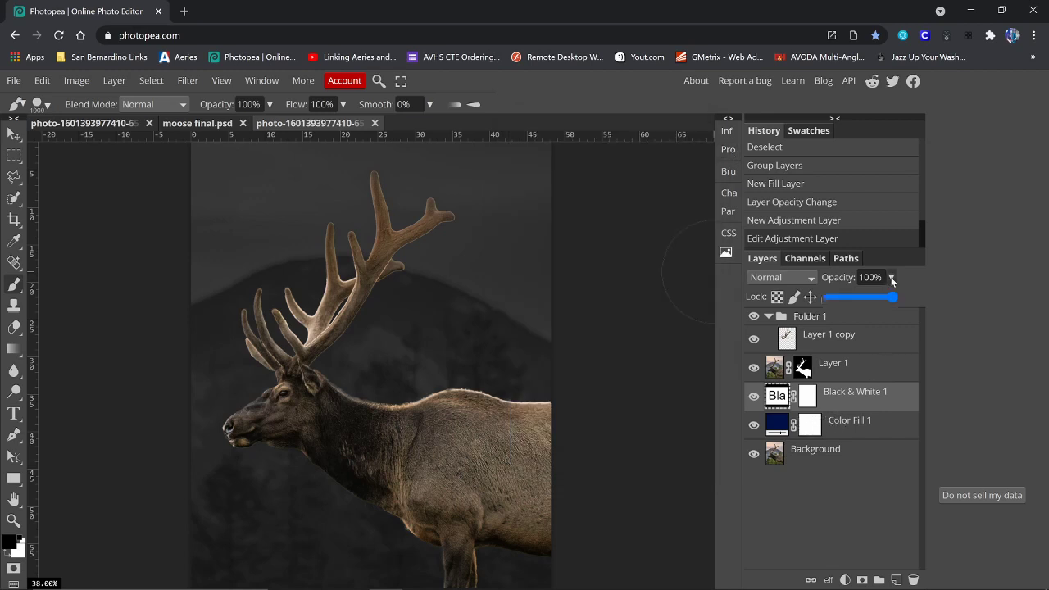
drag(893, 297, 875, 299)
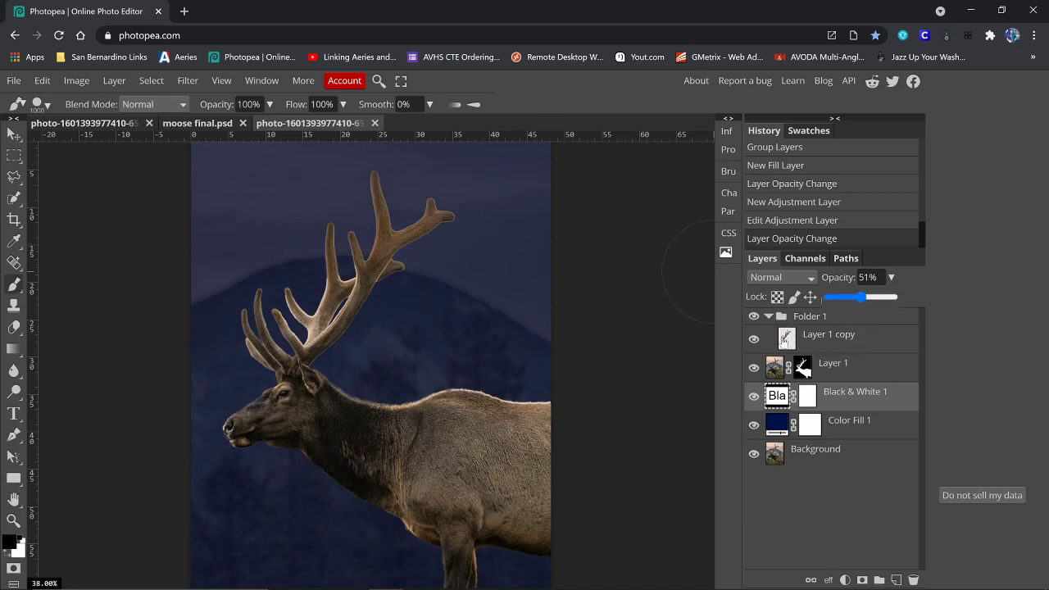
Convert the antler layer in the folder to a smart object and duplicate it.
click(792, 337)
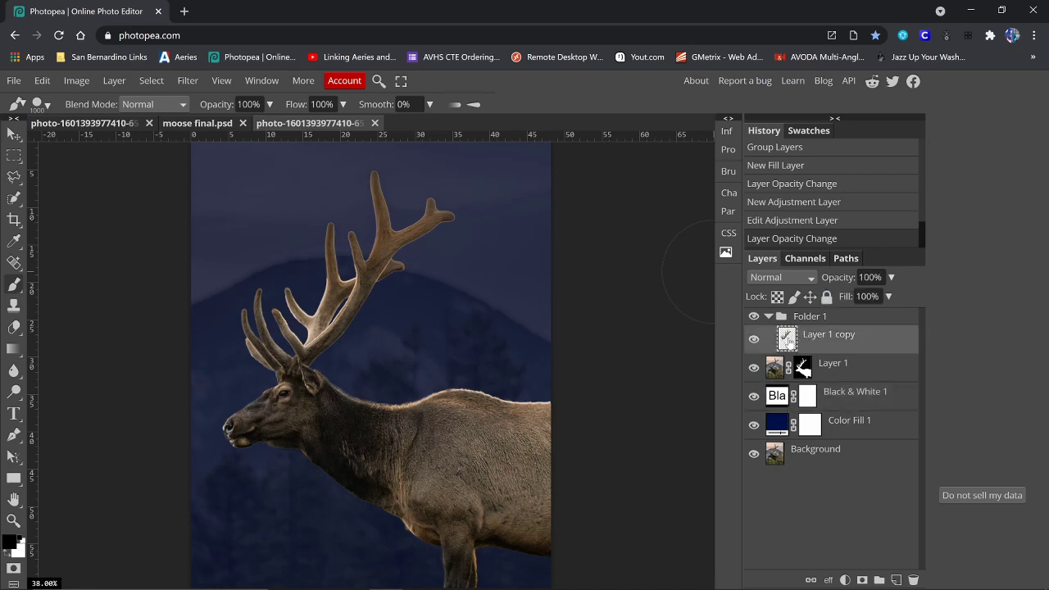
right_click(786, 339)
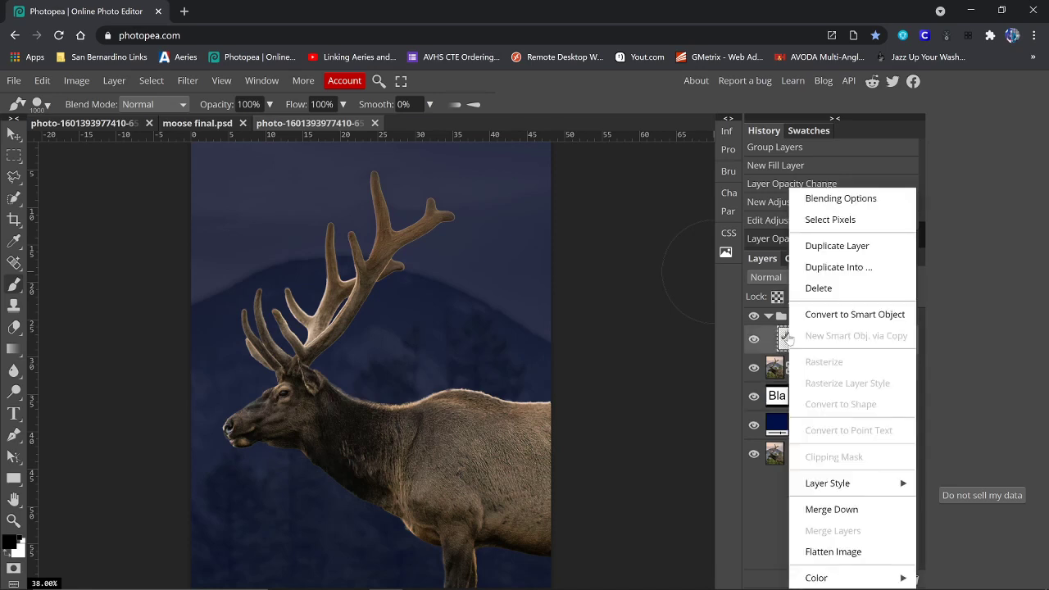
click(848, 318)
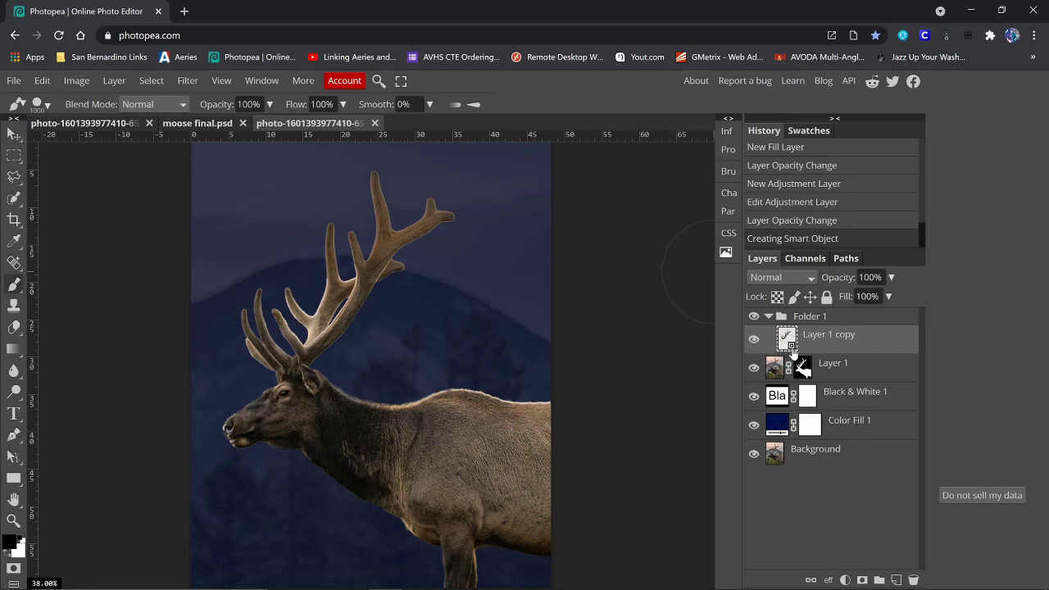
right_click(821, 339)
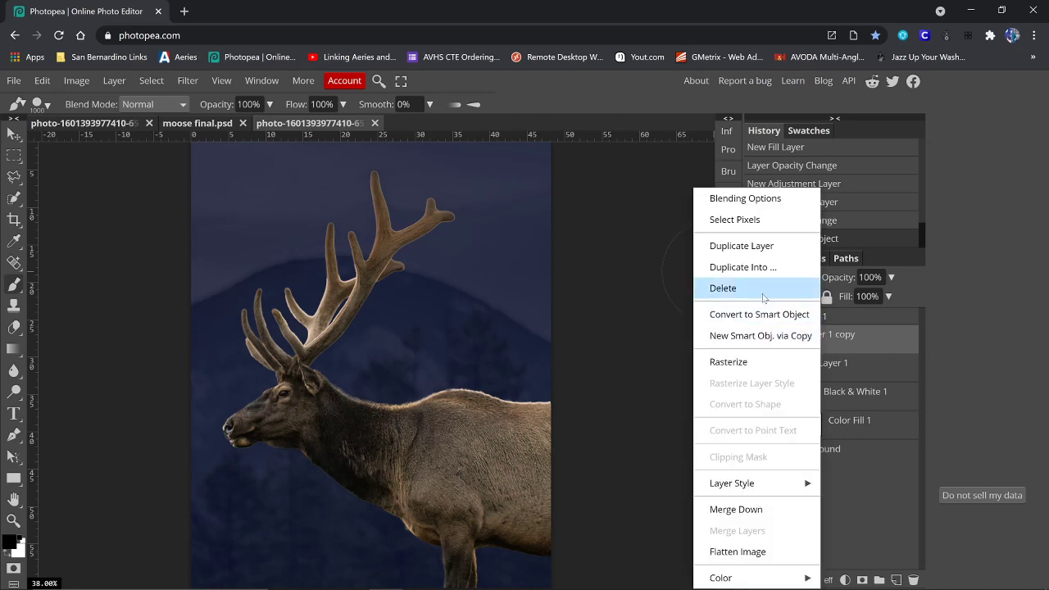
click(746, 247)
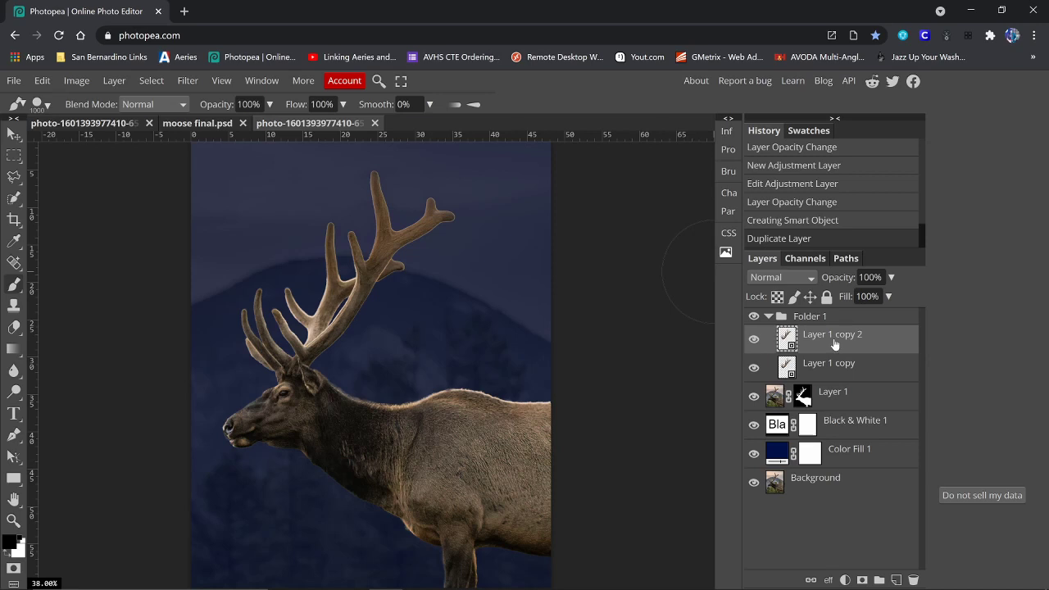
Set the top antler copy's blend mode to Linear Dodge and apply a Gaussian Blur with a 5 px radius.
click(811, 279)
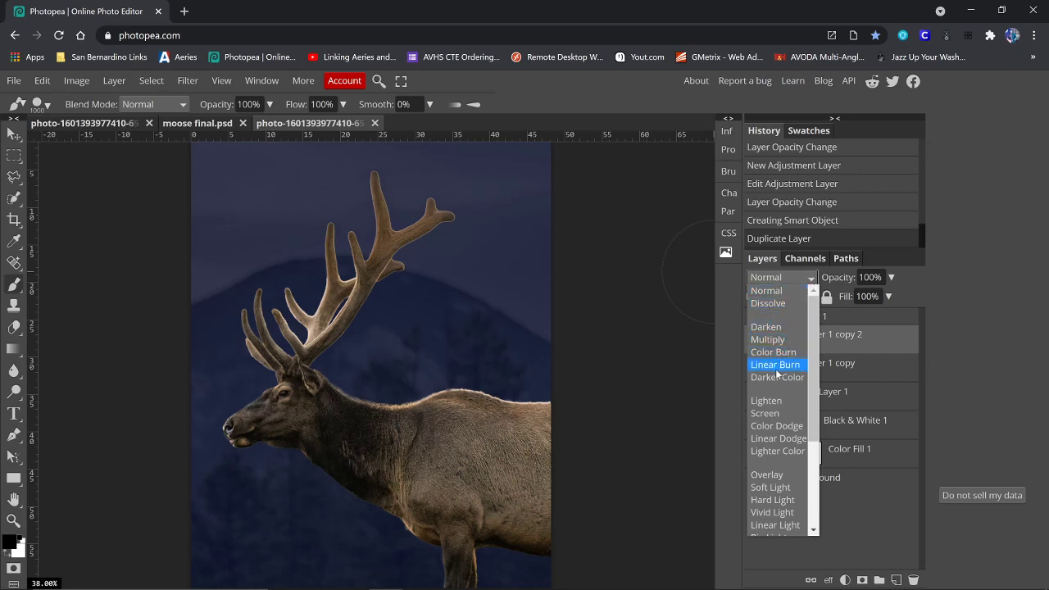
click(777, 438)
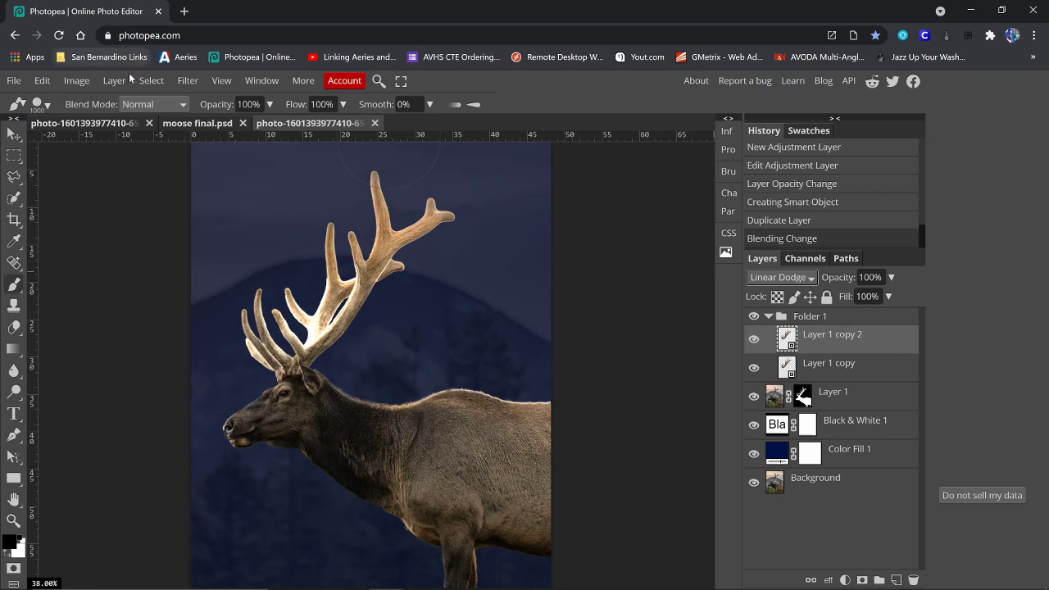
click(188, 80)
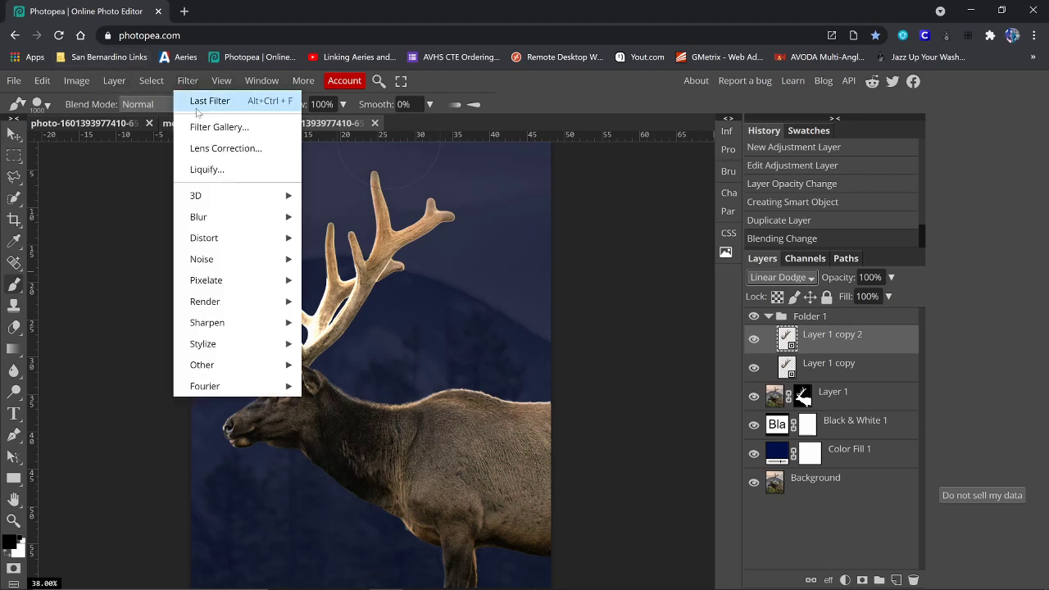
mouse_move(225, 229)
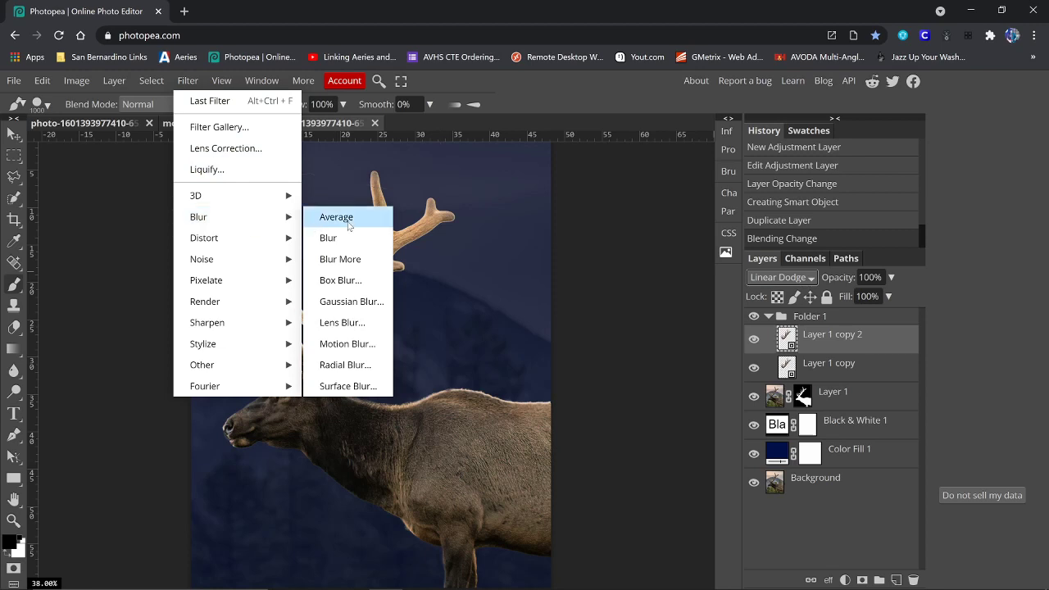
click(351, 302)
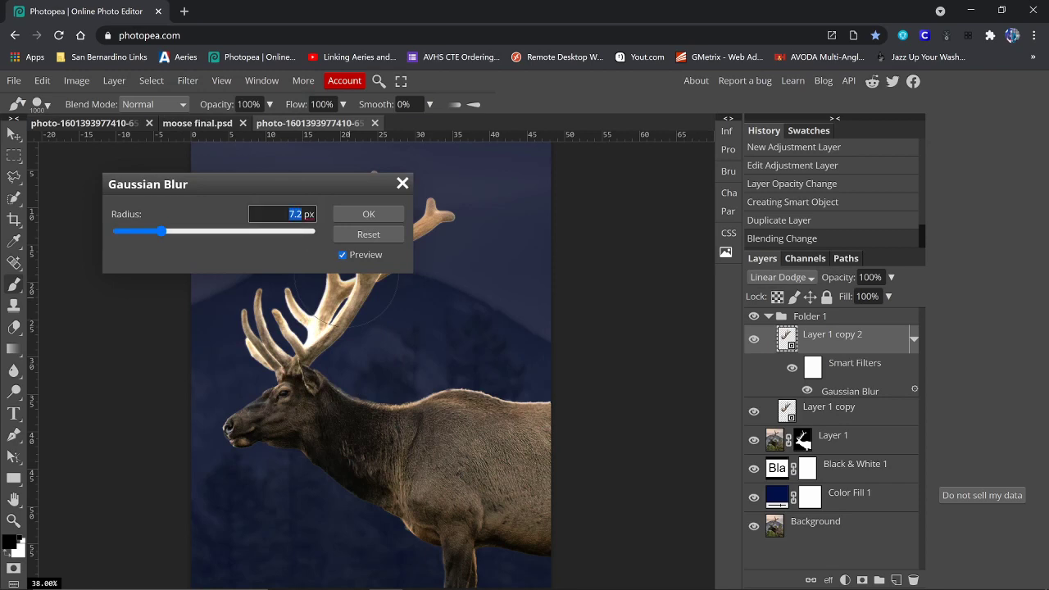
text(5)
click(369, 214)
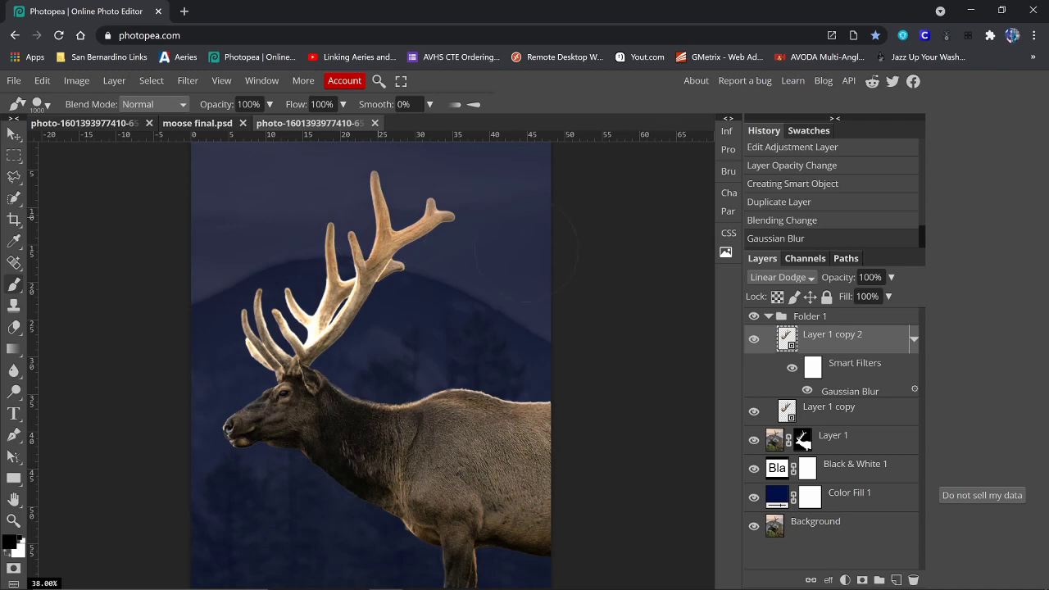
Duplicate the top Linear Dodge antler copy and set the new copy's Gaussian Blur radius to 100 px.
click(754, 340)
click(754, 340)
right_click(814, 340)
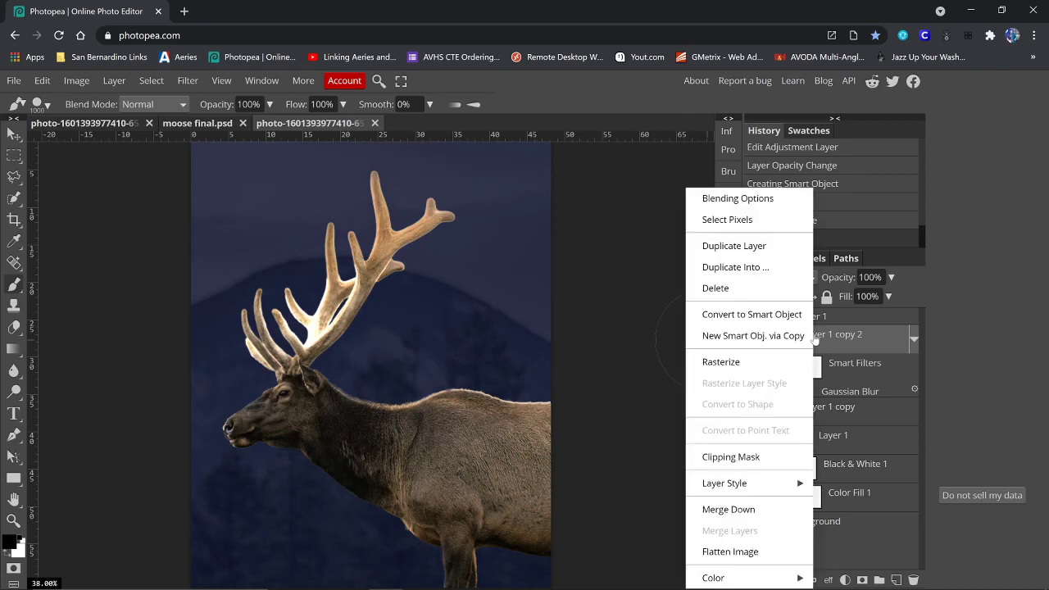
click(753, 247)
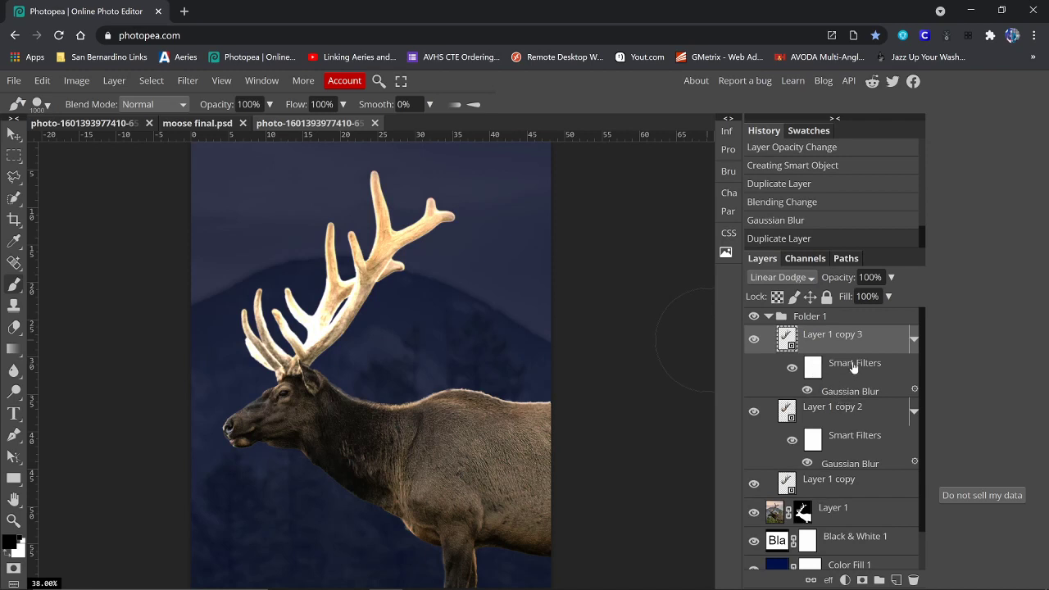
double_click(851, 396)
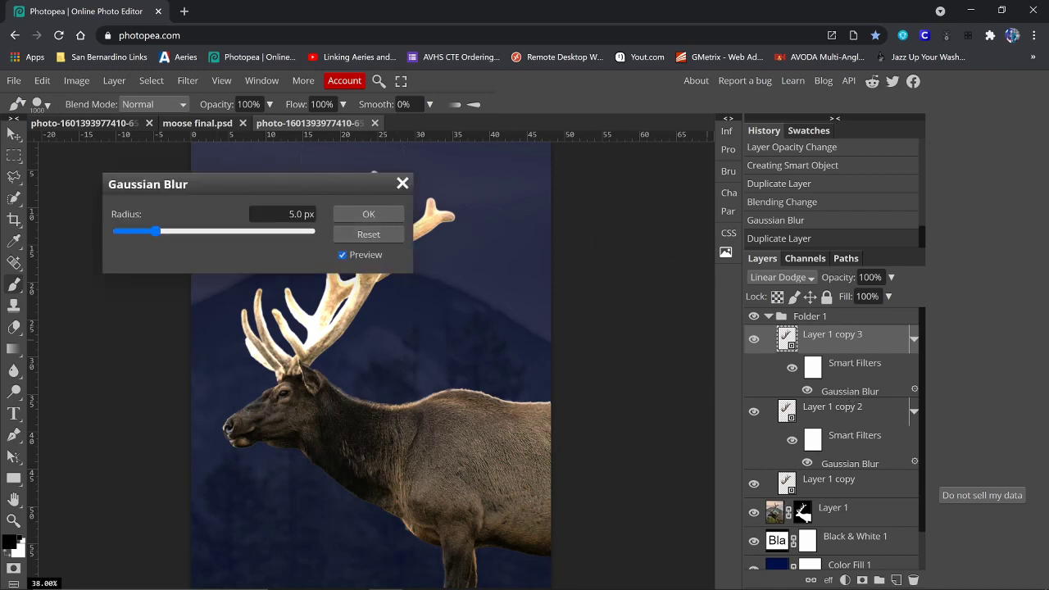
click(297, 214)
text(100)
click(384, 214)
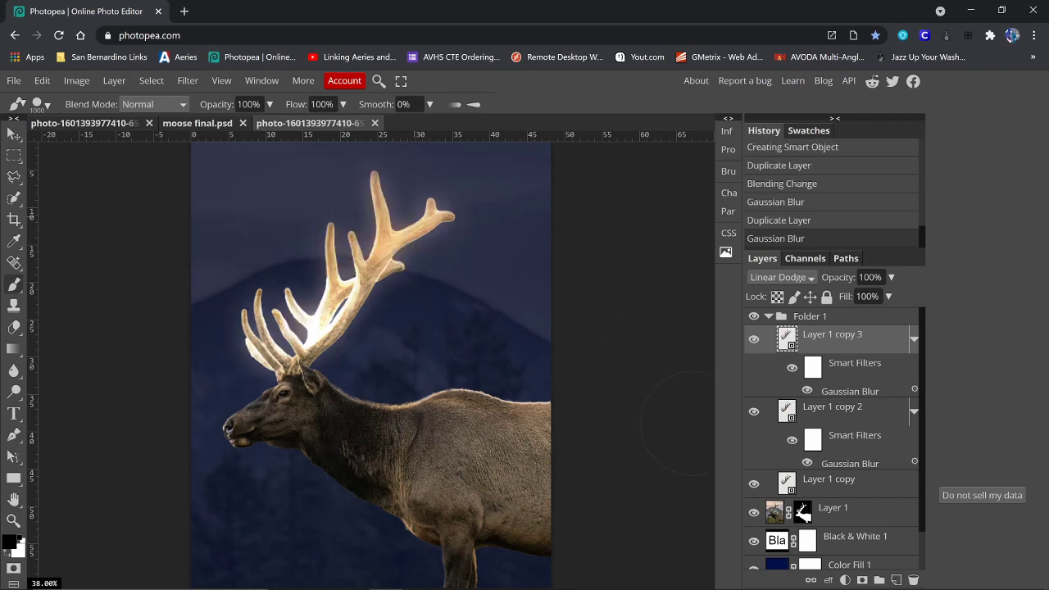
click(754, 340)
click(754, 339)
Duplicate the 100 px blurred antler layer and set the new copy's Gaussian Blur radius to 250 px.
right_click(835, 339)
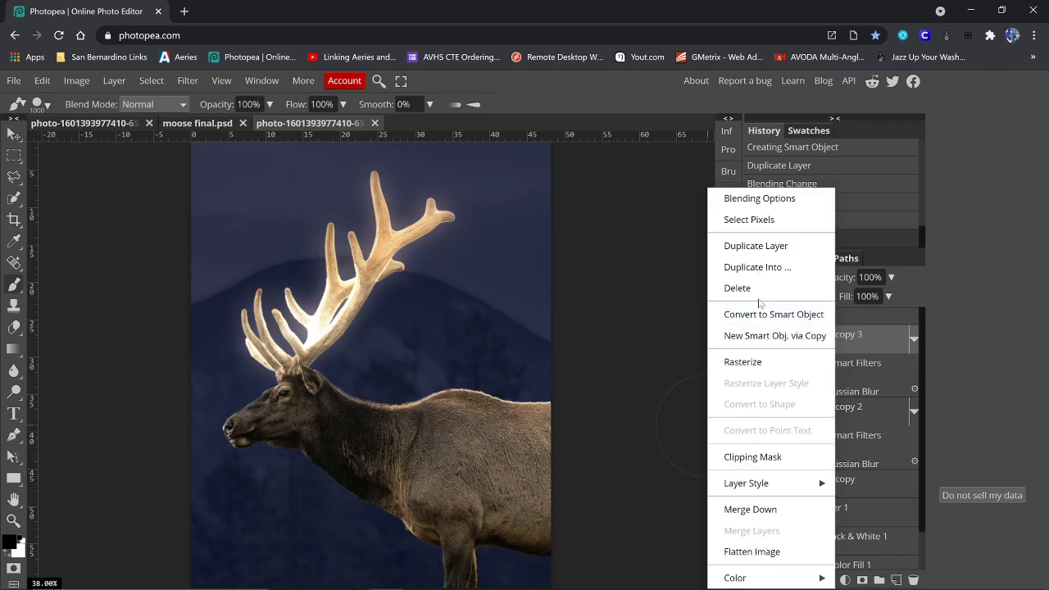
click(760, 247)
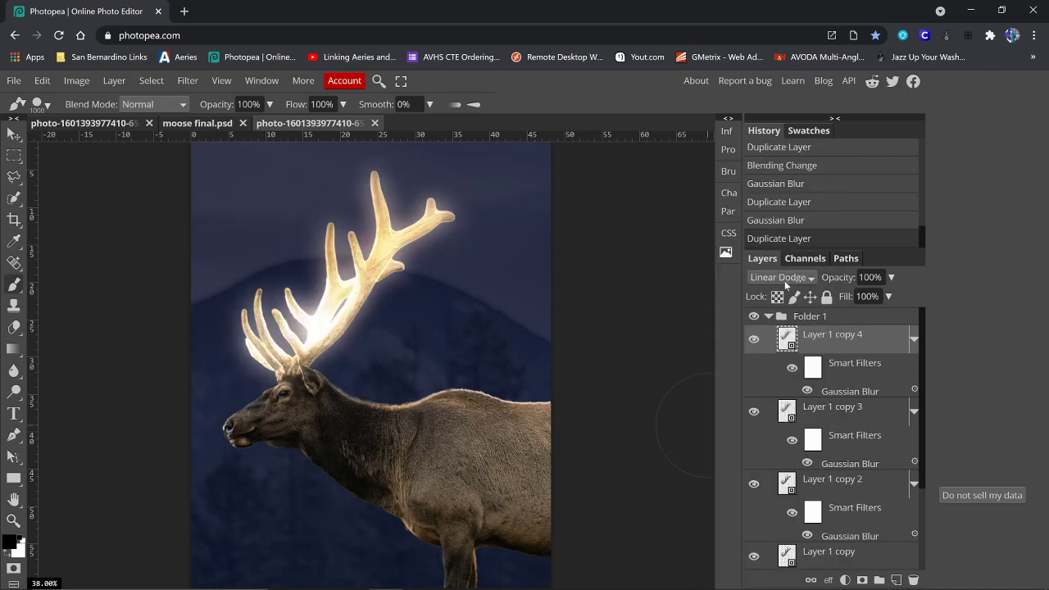
double_click(826, 394)
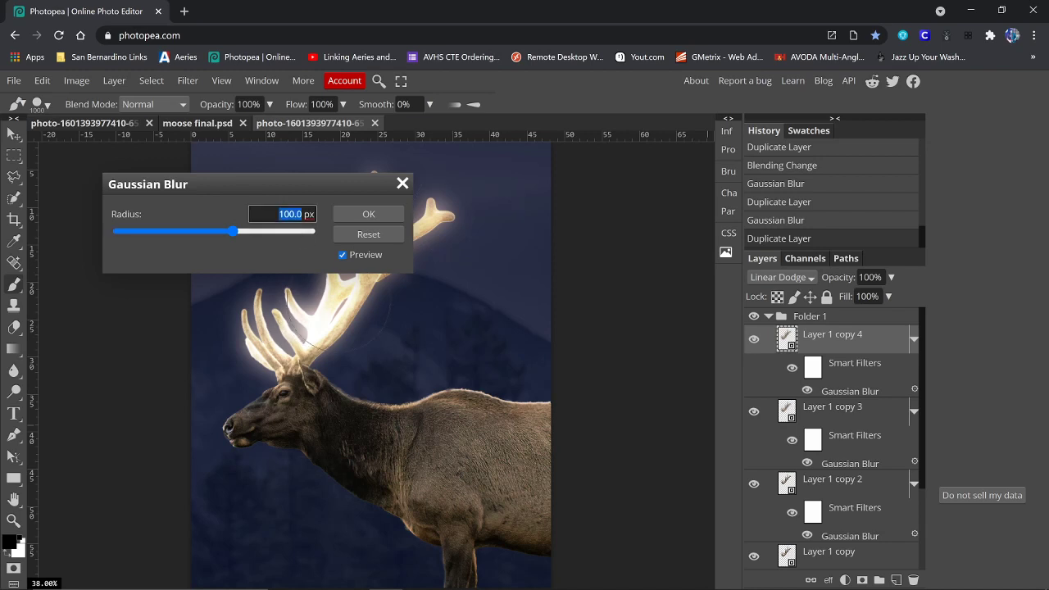
text(250)
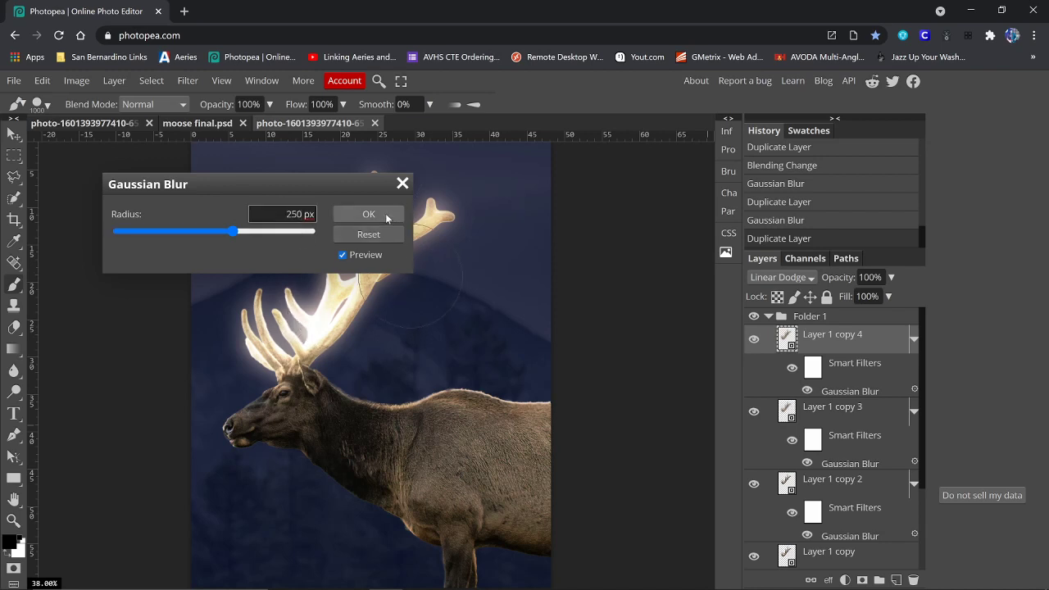
click(387, 217)
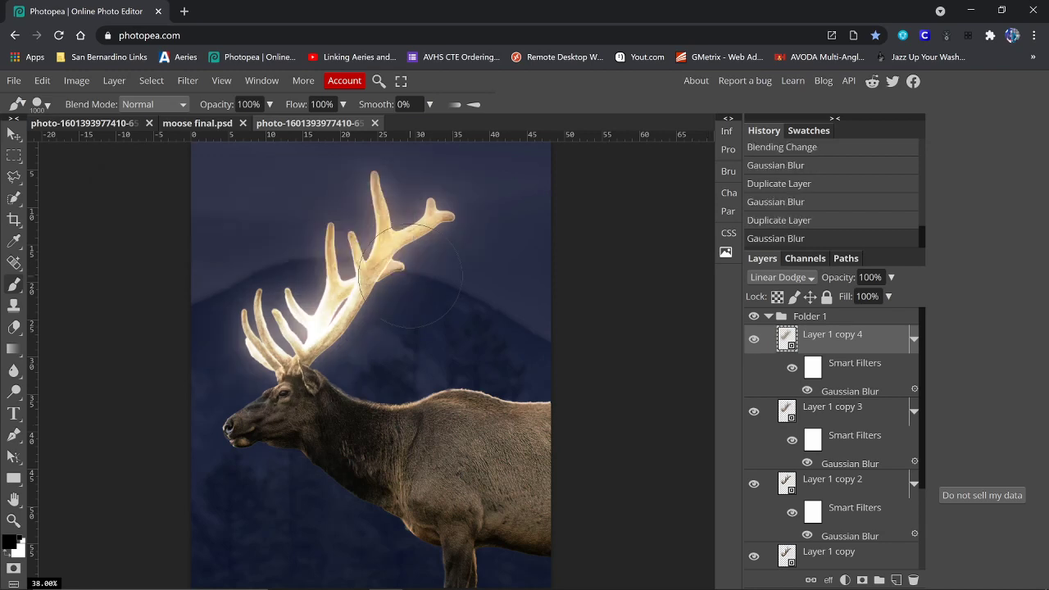
click(752, 341)
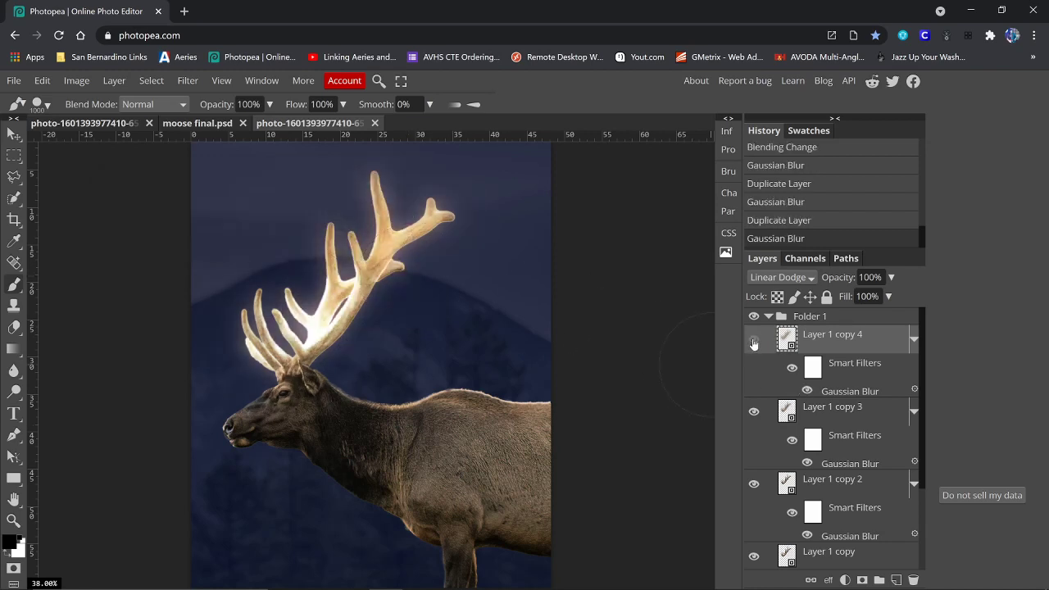
click(754, 341)
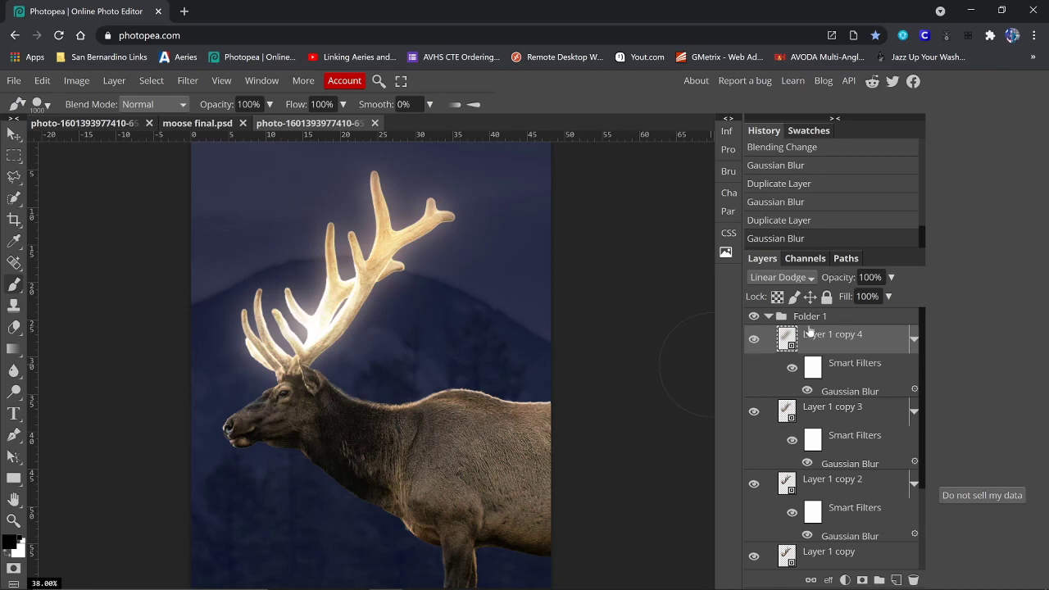
Duplicate the 250 px blurred antler layer and set the new copy's Gaussian Blur radius to 500 px.
right_click(839, 338)
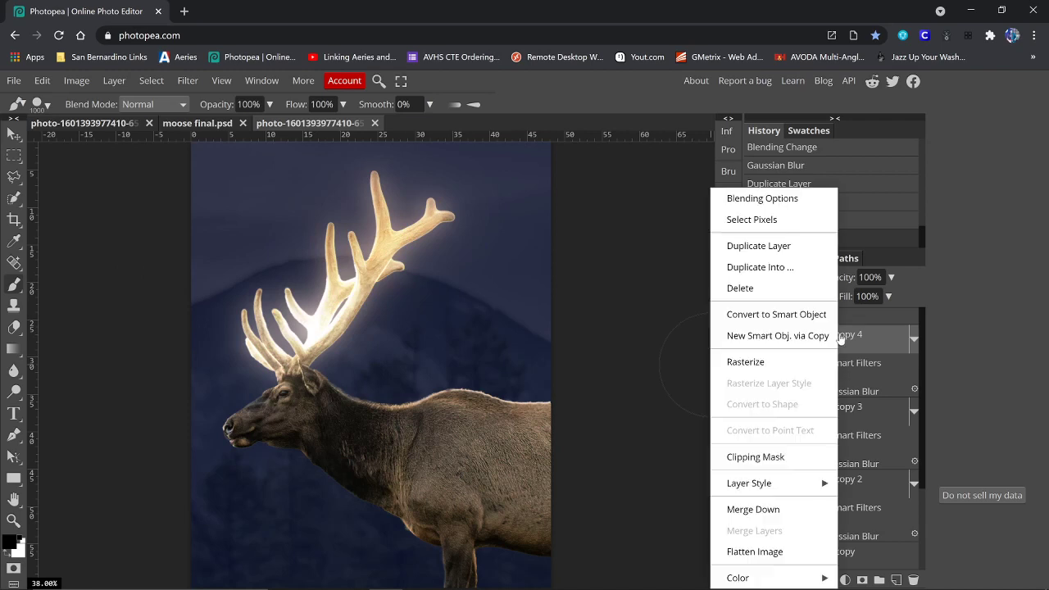
click(758, 245)
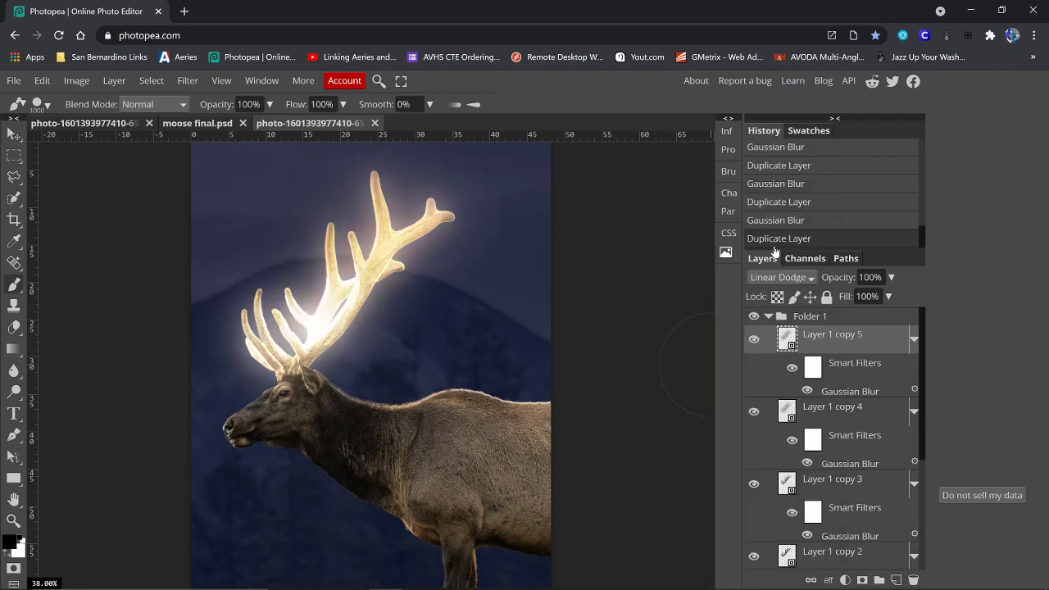
double_click(852, 392)
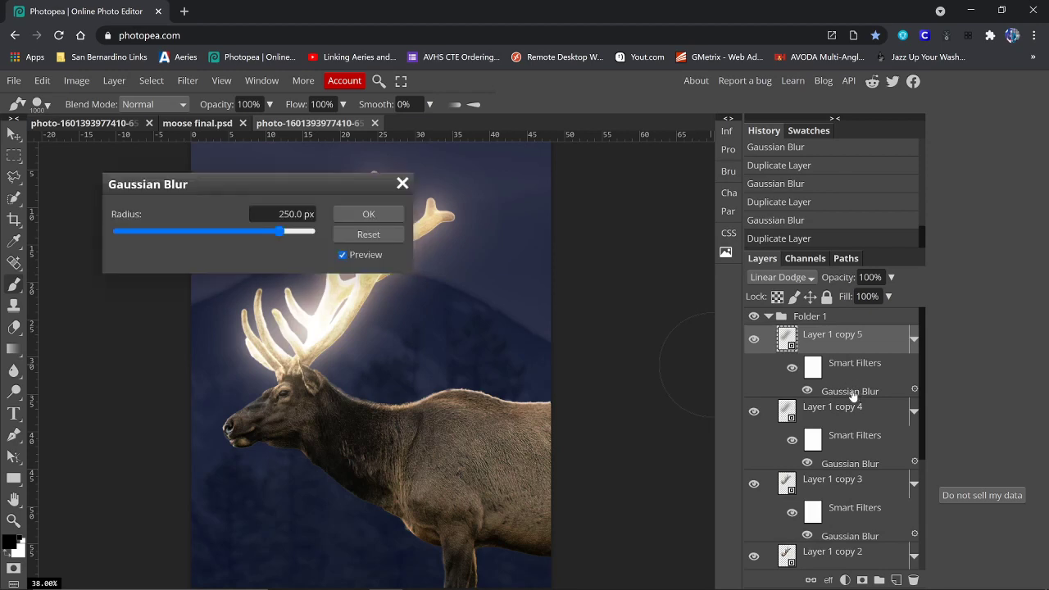
click(286, 214)
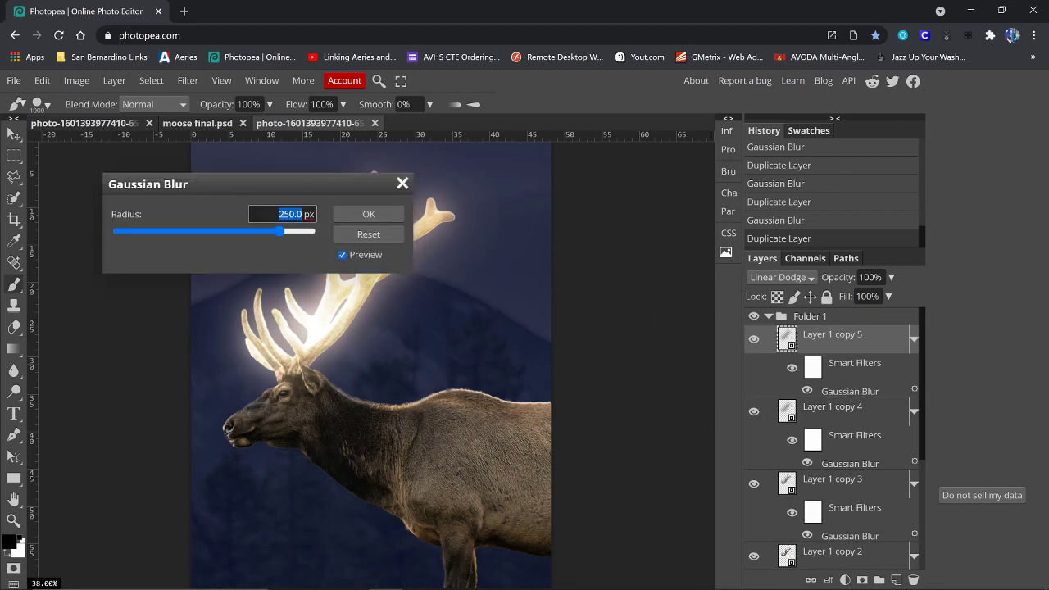
text(500)
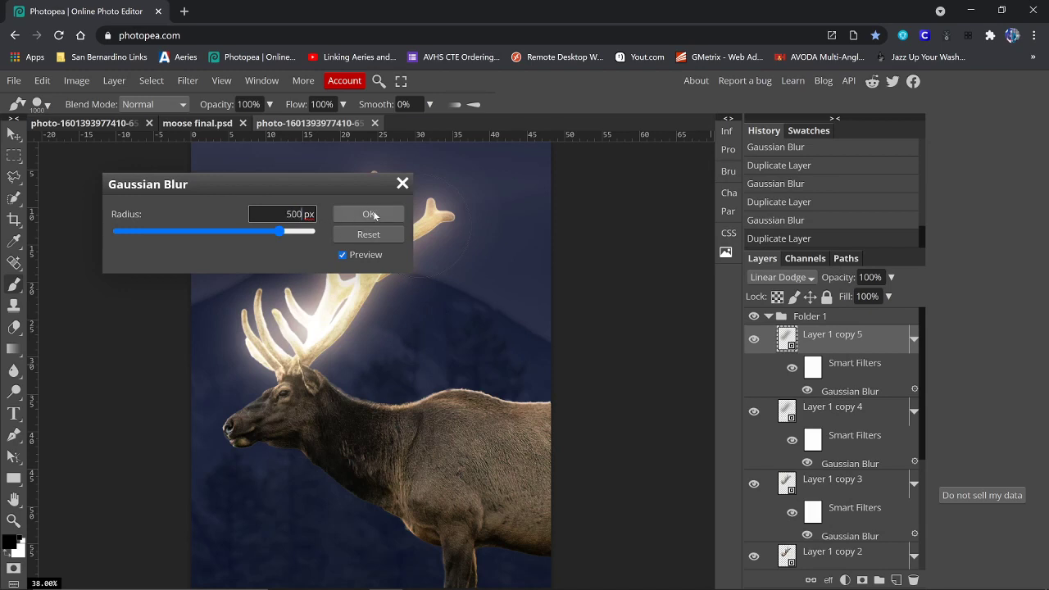
click(369, 216)
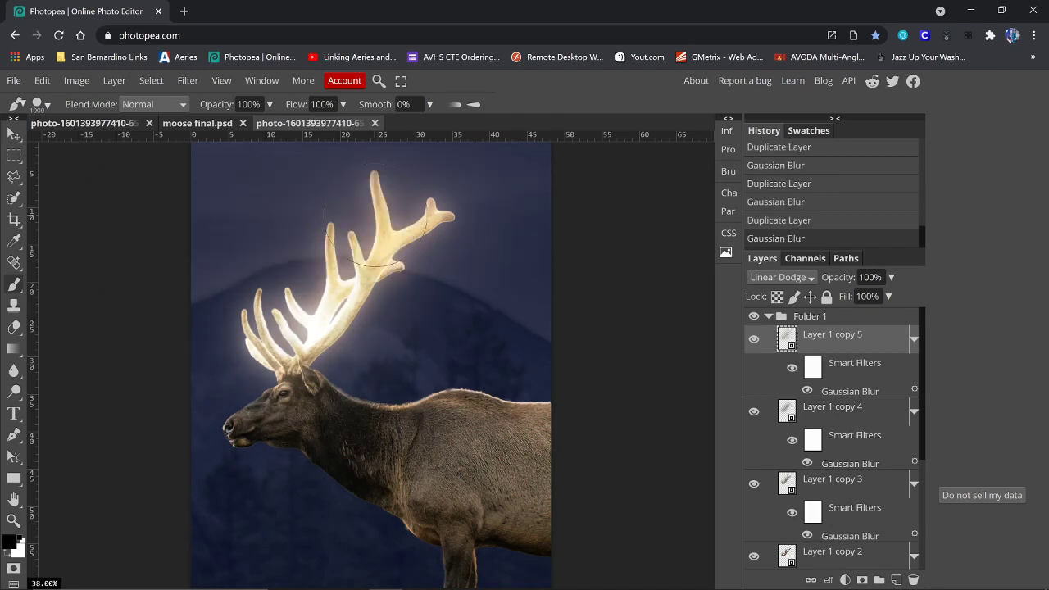
Compare the image with and without the two most blurred antler copies, then collapse Folder 1 and compare with the whole glow folder hidden and shown.
click(753, 339)
click(754, 340)
click(753, 345)
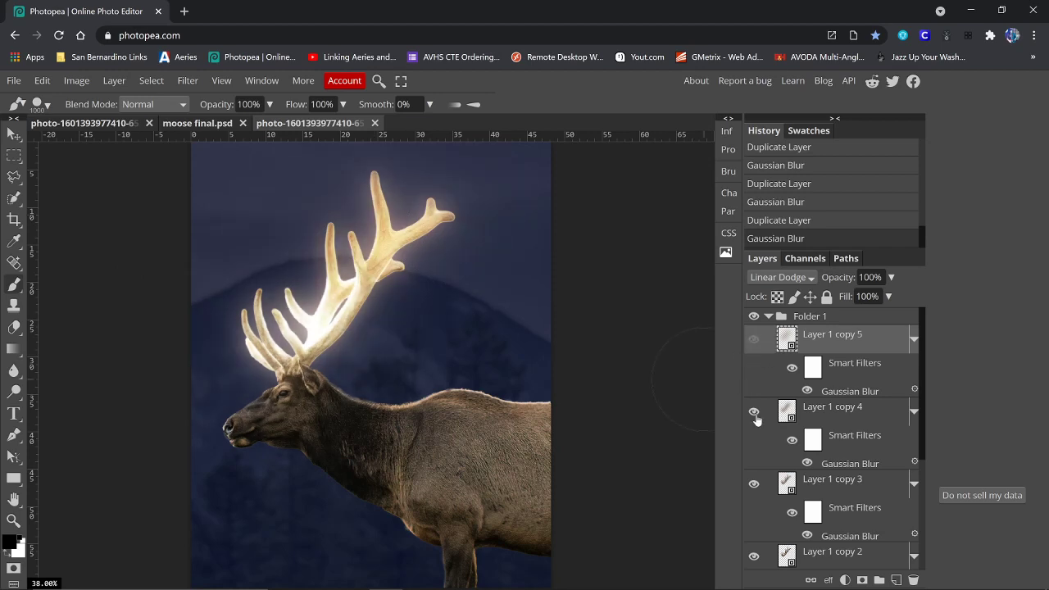
click(755, 418)
click(754, 412)
click(754, 340)
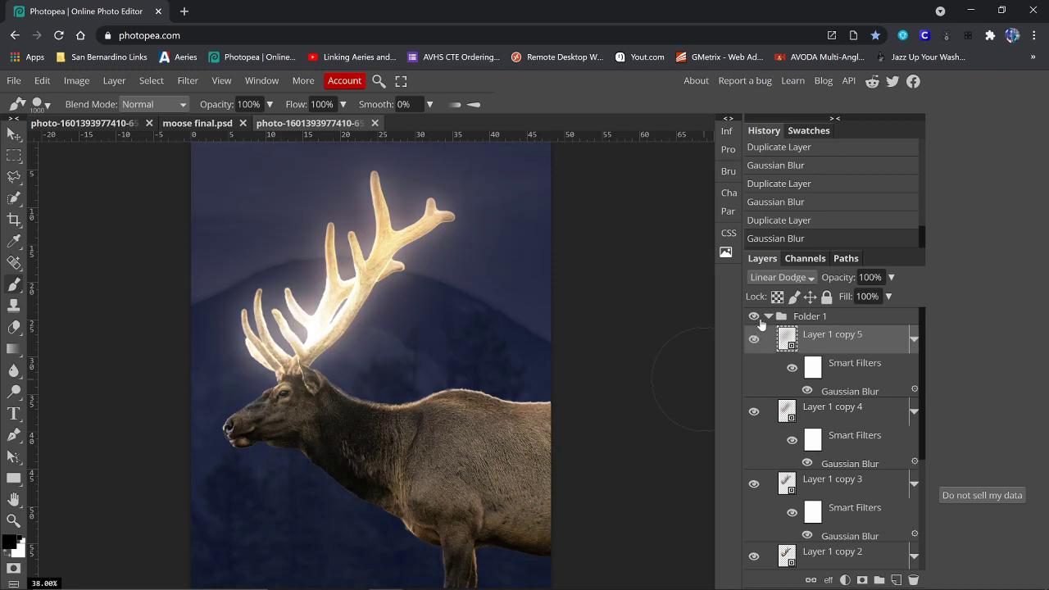
click(768, 317)
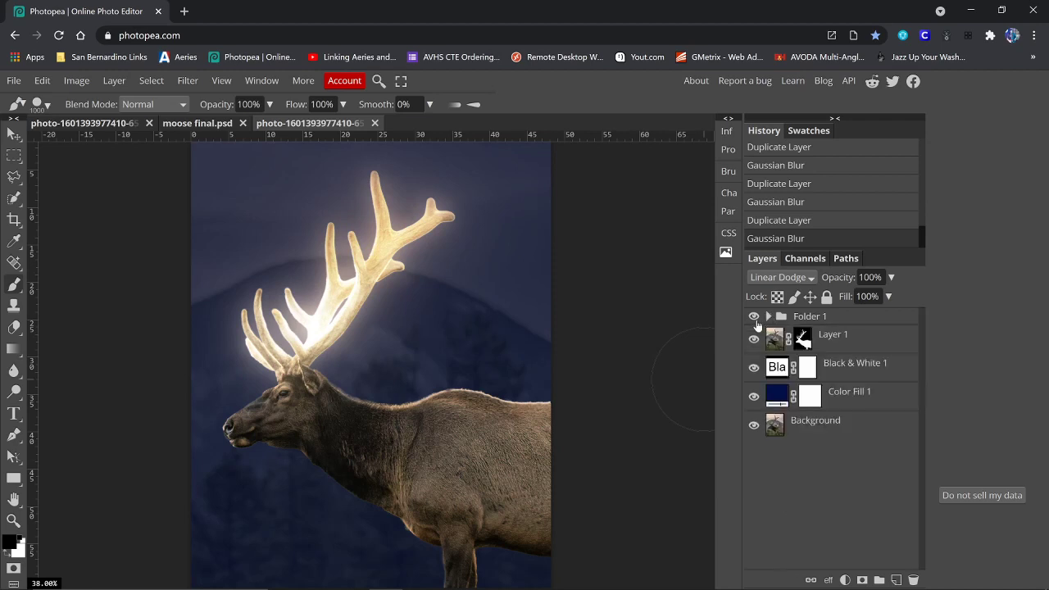
click(753, 318)
click(753, 318)
click(753, 318)
click(753, 318)
click(753, 318)
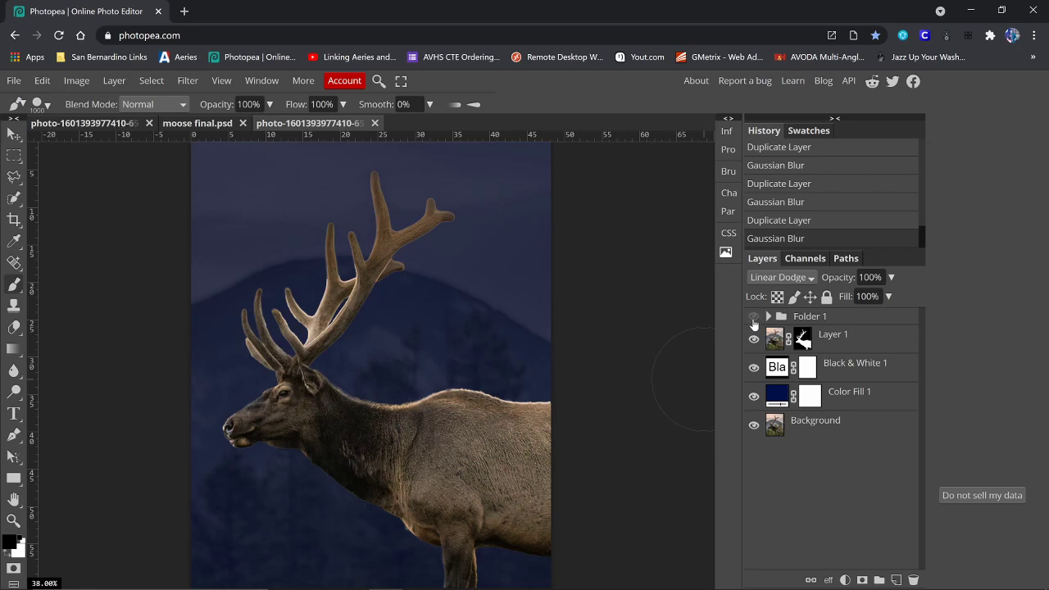
Make Folder 1 visible, add a Hue/Saturation adjustment layer above it, and clip the adjustment to the folder.
click(811, 317)
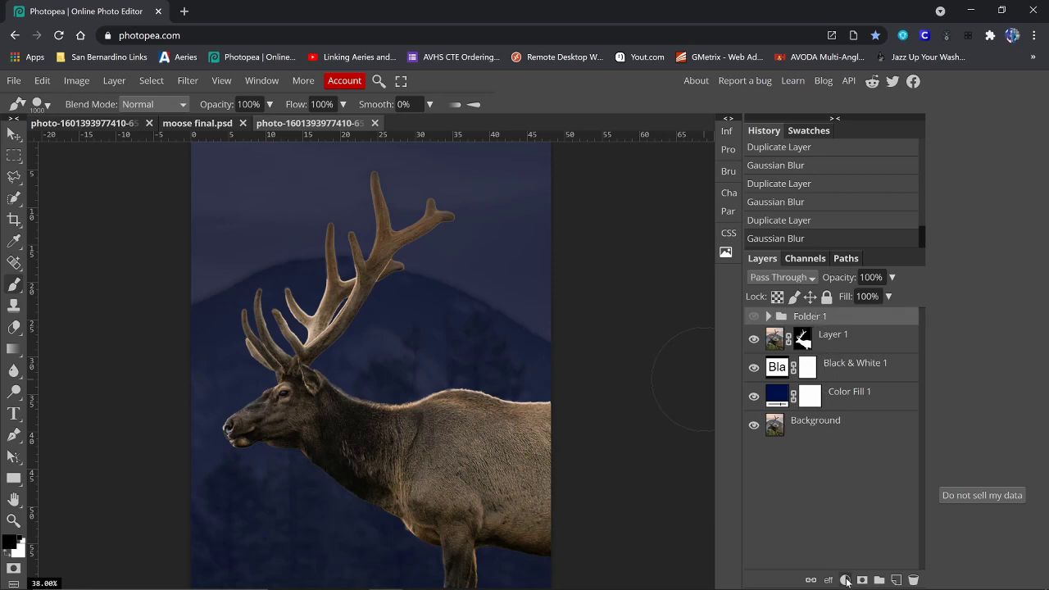
click(752, 318)
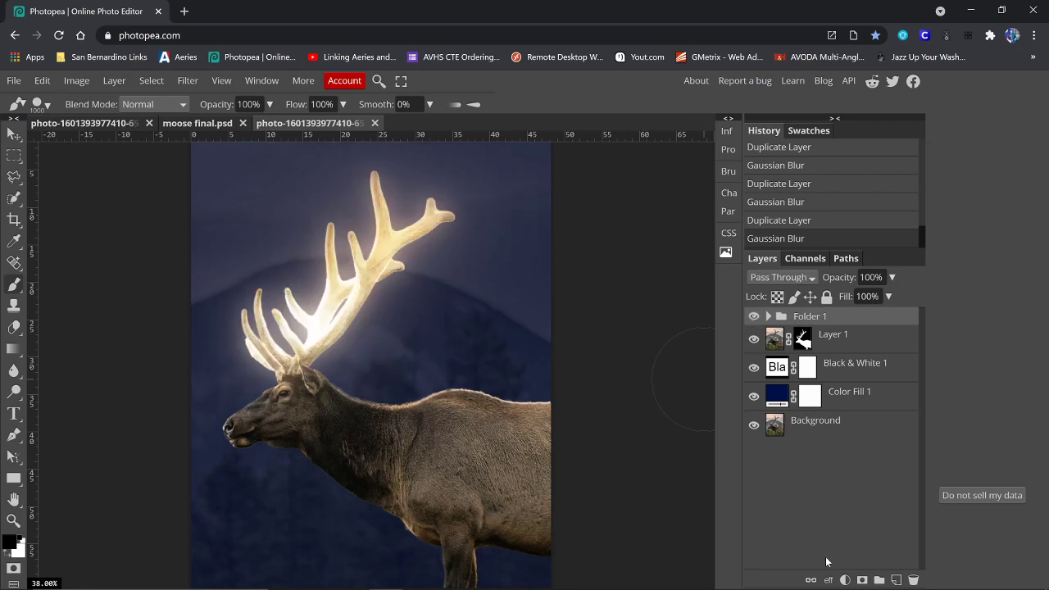
click(845, 581)
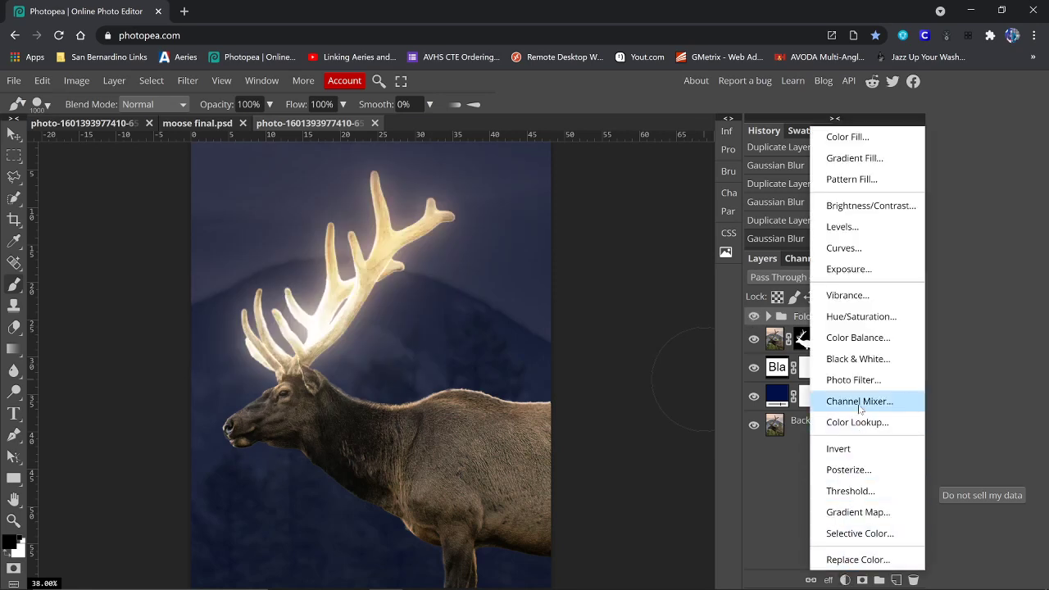
click(869, 318)
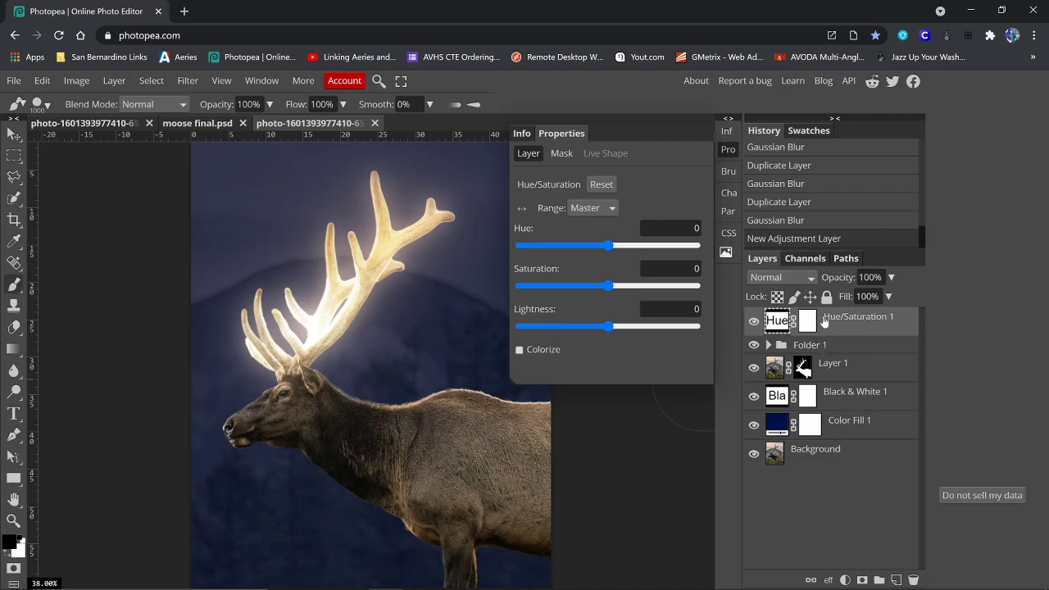
right_click(853, 322)
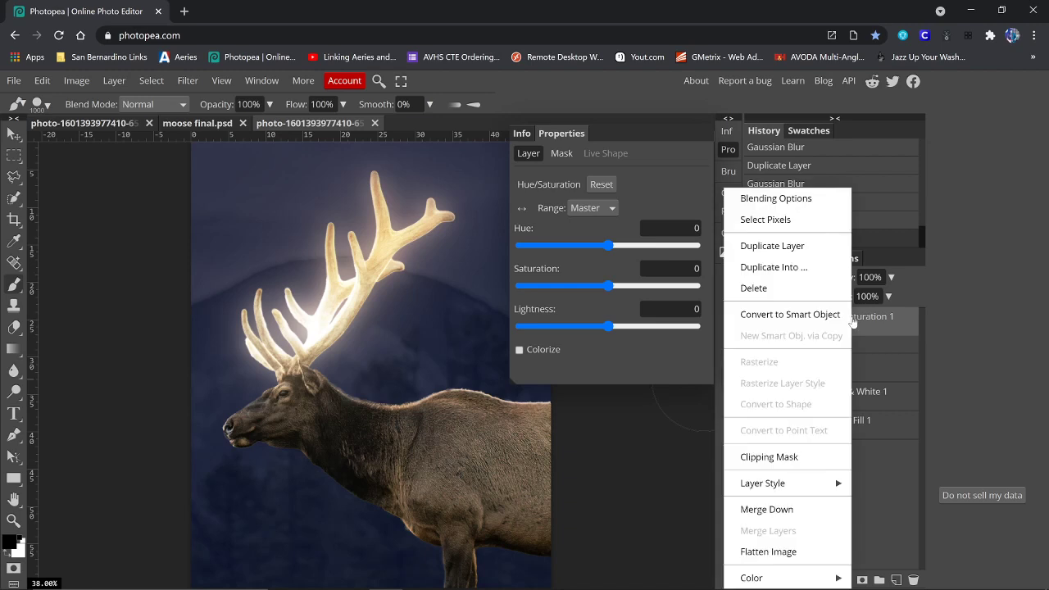
click(914, 329)
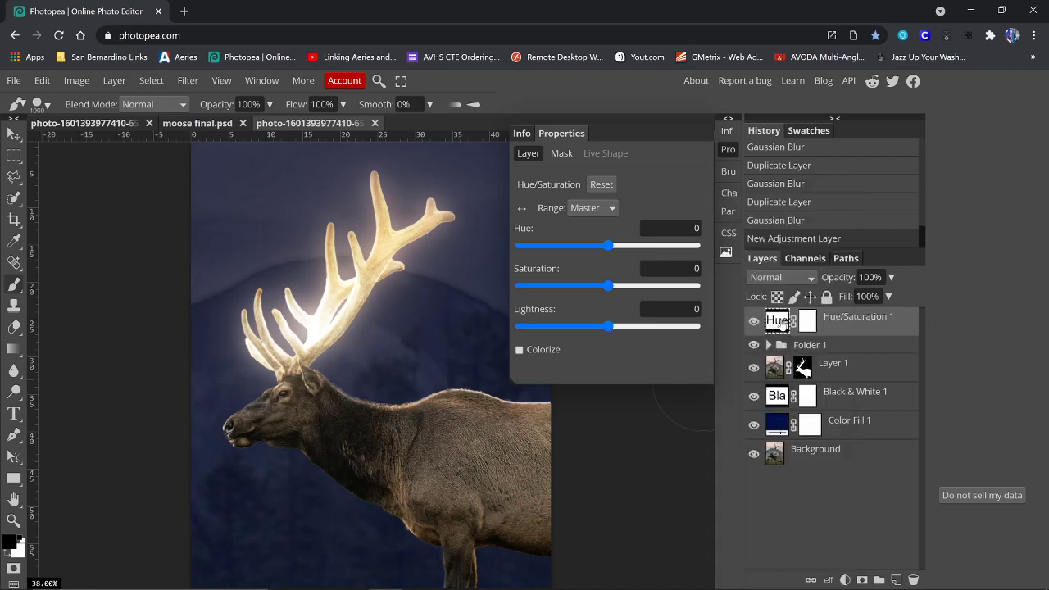
right_click(806, 323)
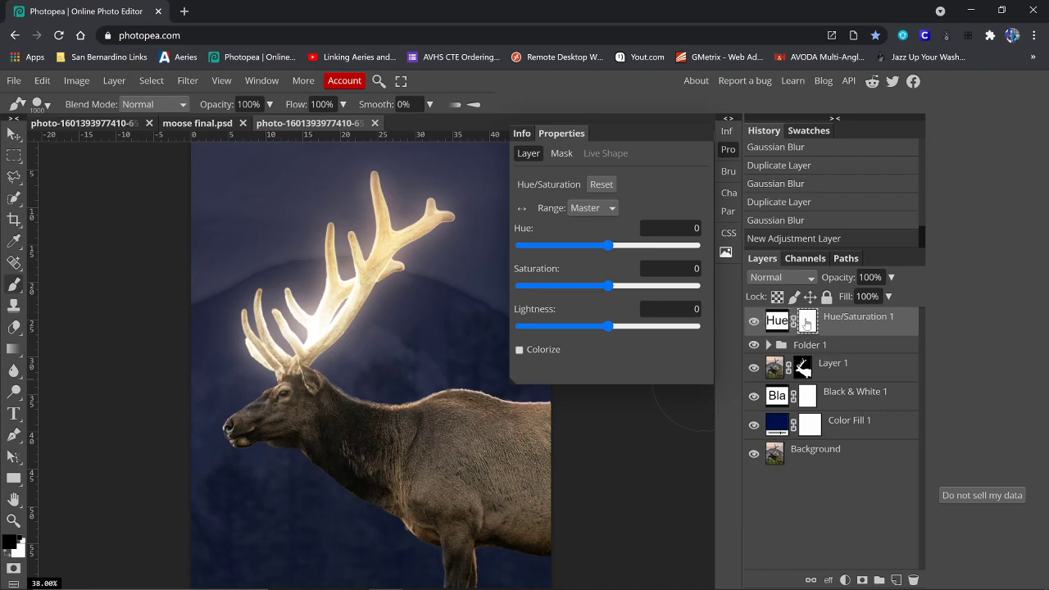
right_click(776, 324)
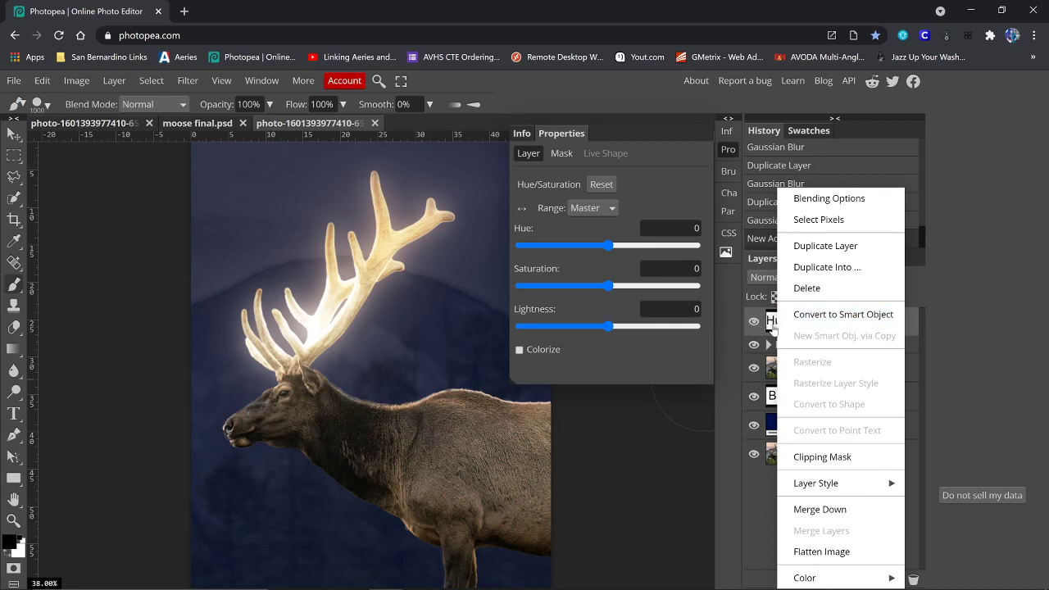
right_click(826, 459)
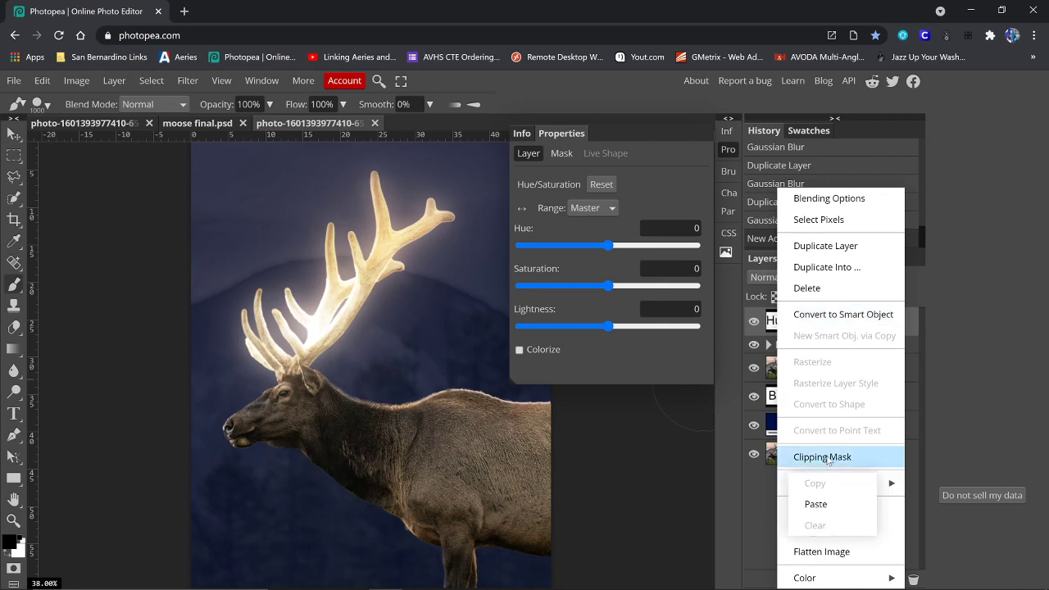
click(824, 457)
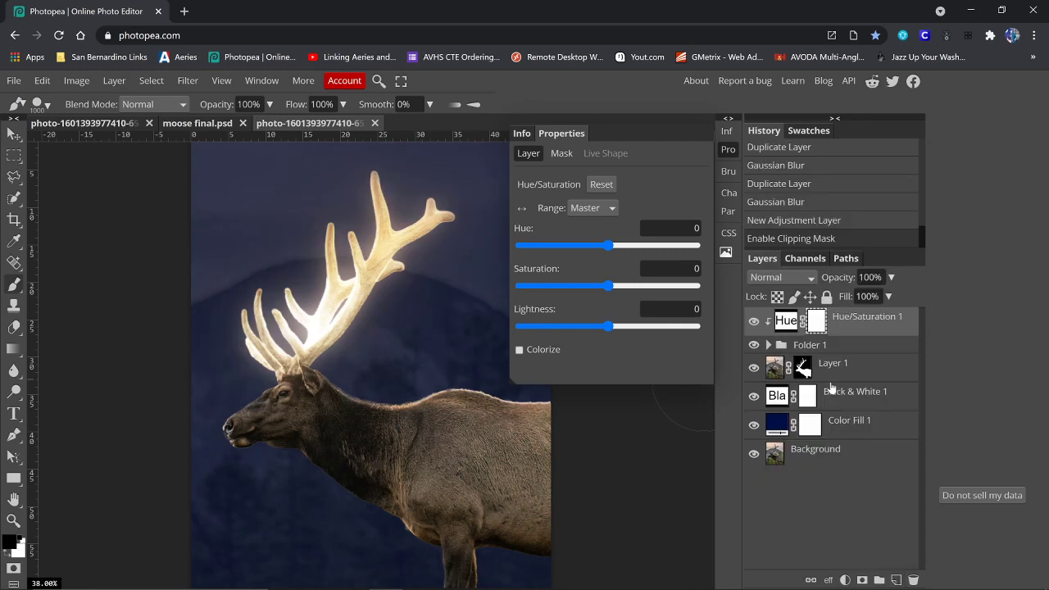
click(753, 323)
click(754, 323)
click(812, 279)
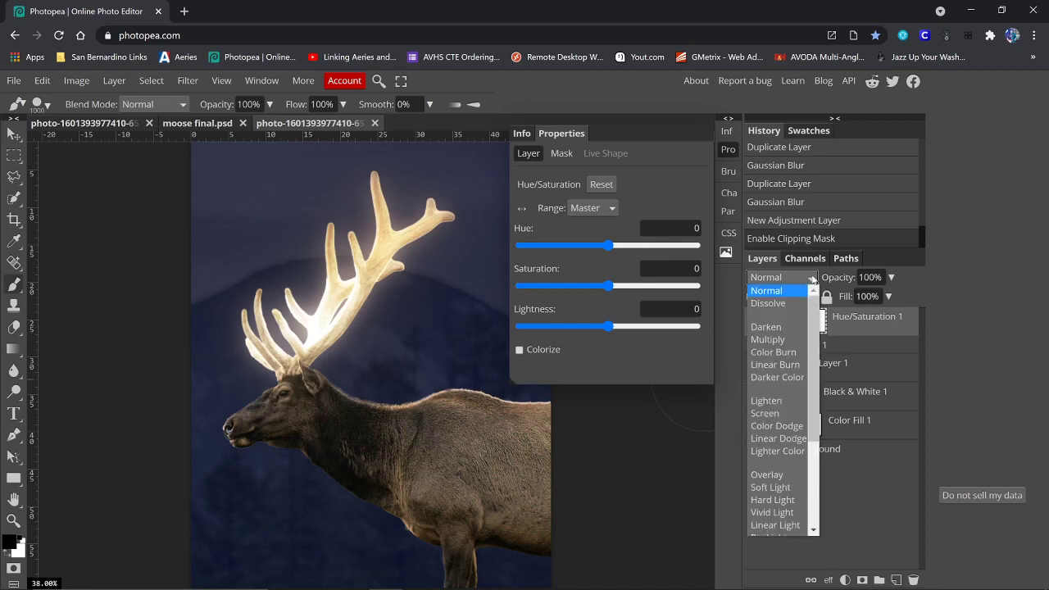
click(812, 279)
click(812, 280)
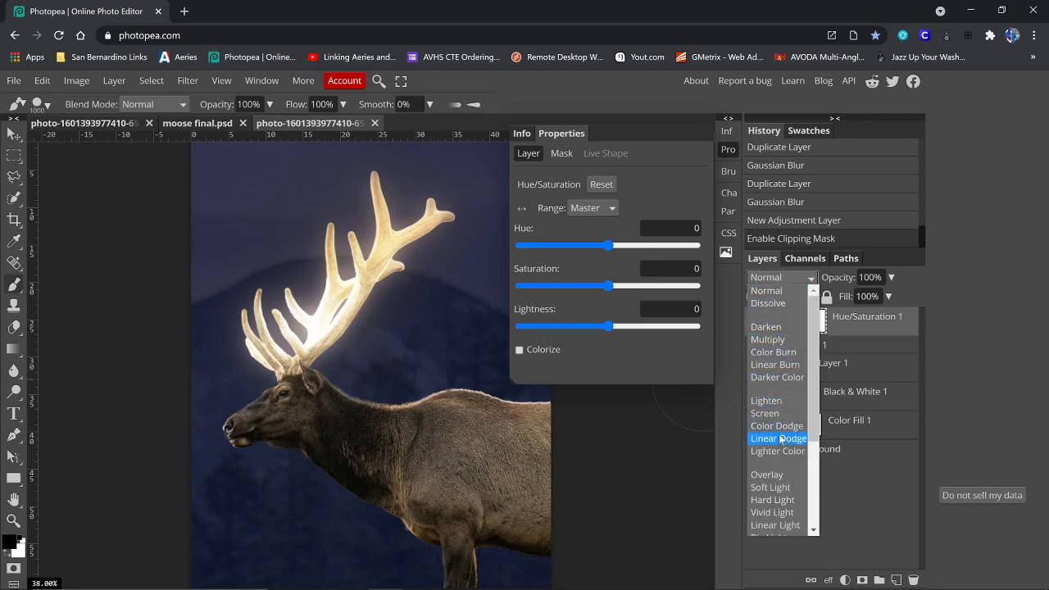
scroll(779, 434, down, 3)
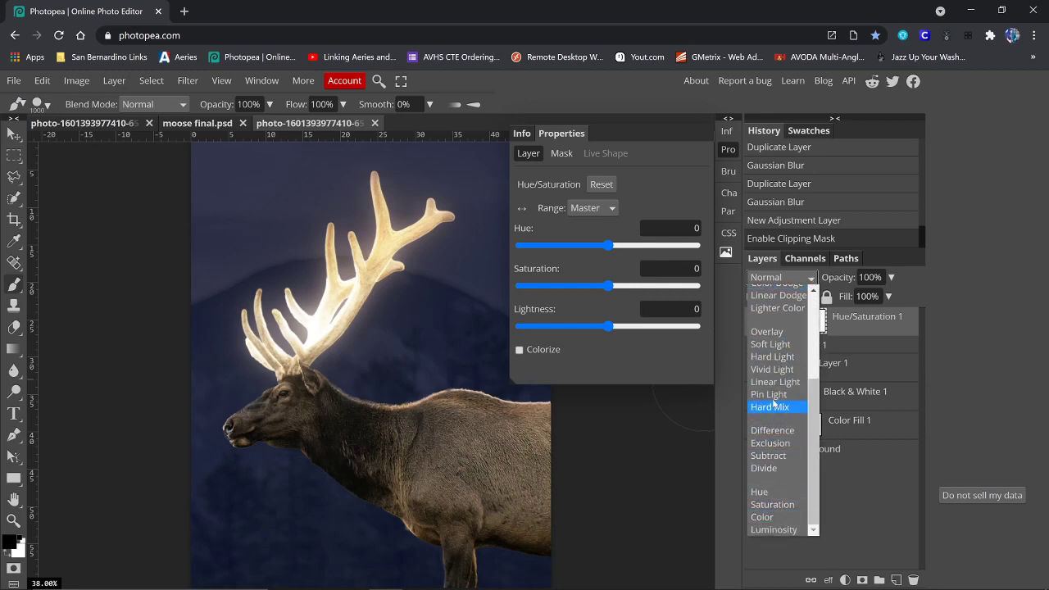
scroll(774, 401, up, 3)
scroll(777, 377, down, 3)
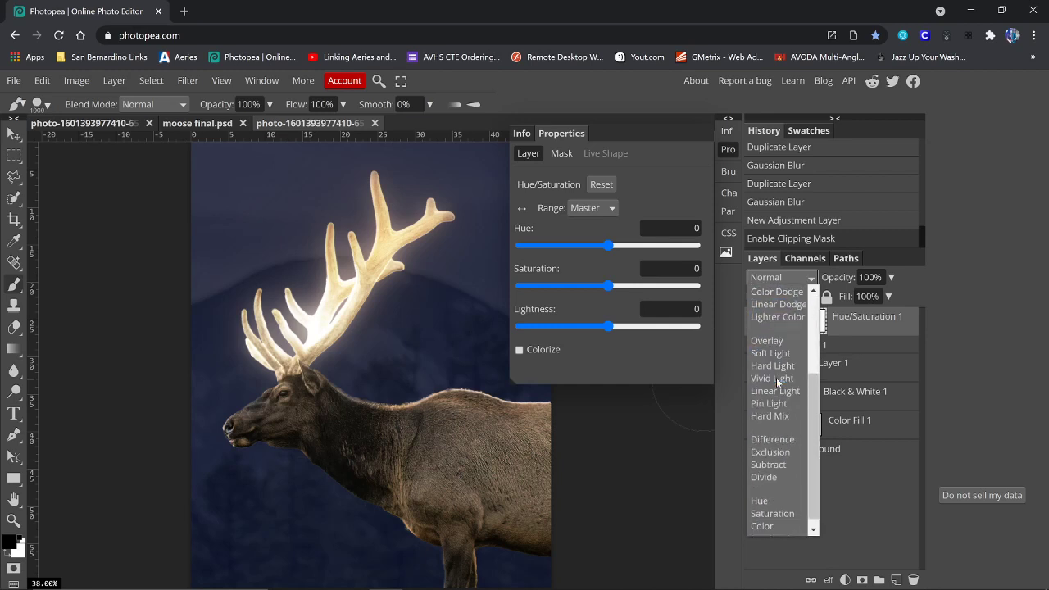
scroll(770, 346, down, 1)
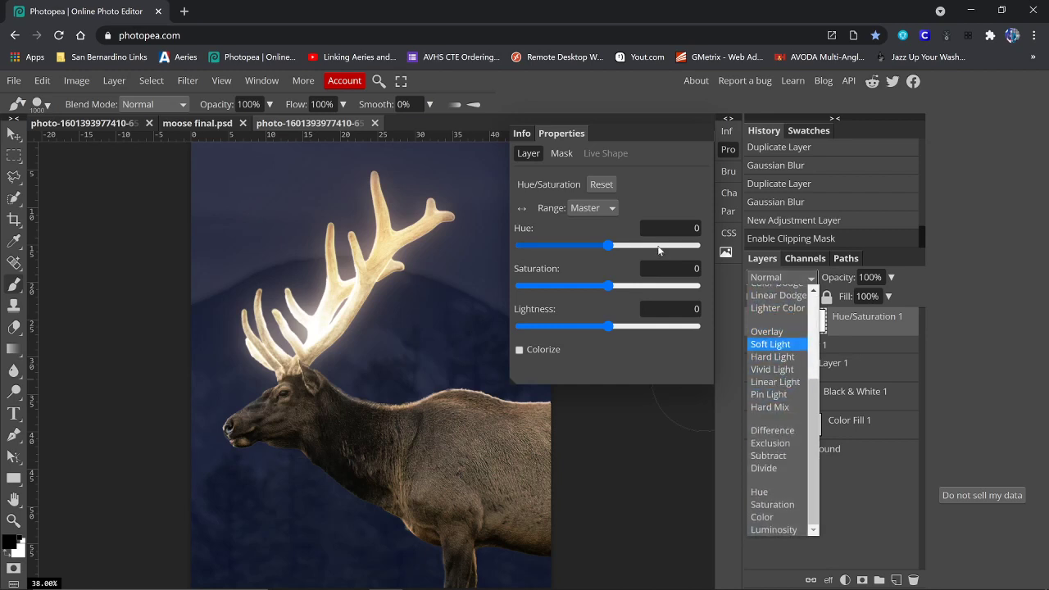
click(611, 207)
click(606, 207)
click(602, 210)
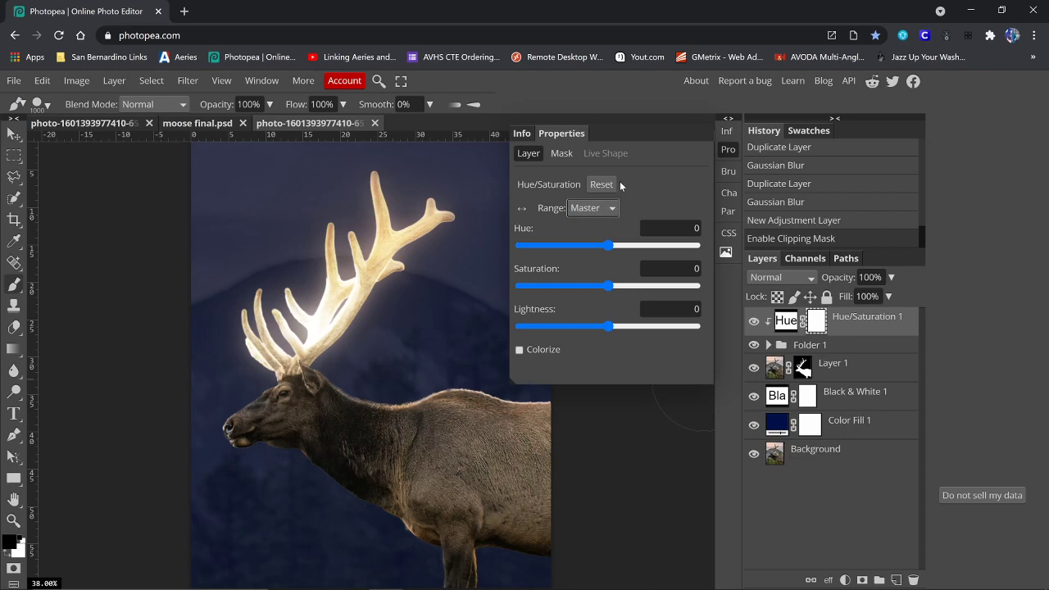
click(562, 154)
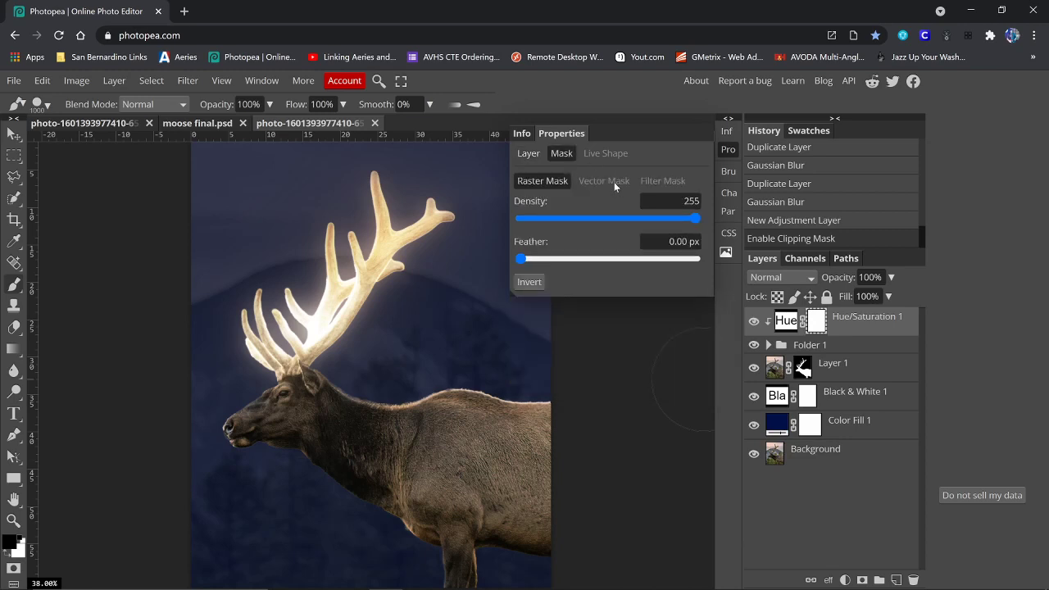
click(529, 154)
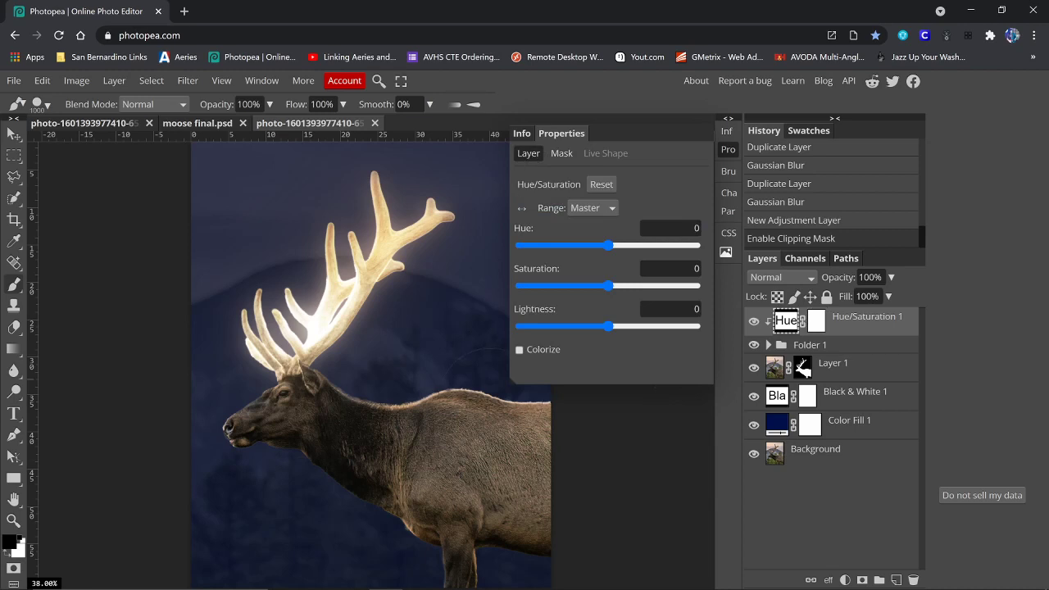
Colorize the antler glow with the Hue/Saturation 1 adjustment, using a hue of 32 and a saturation of 90.
click(519, 350)
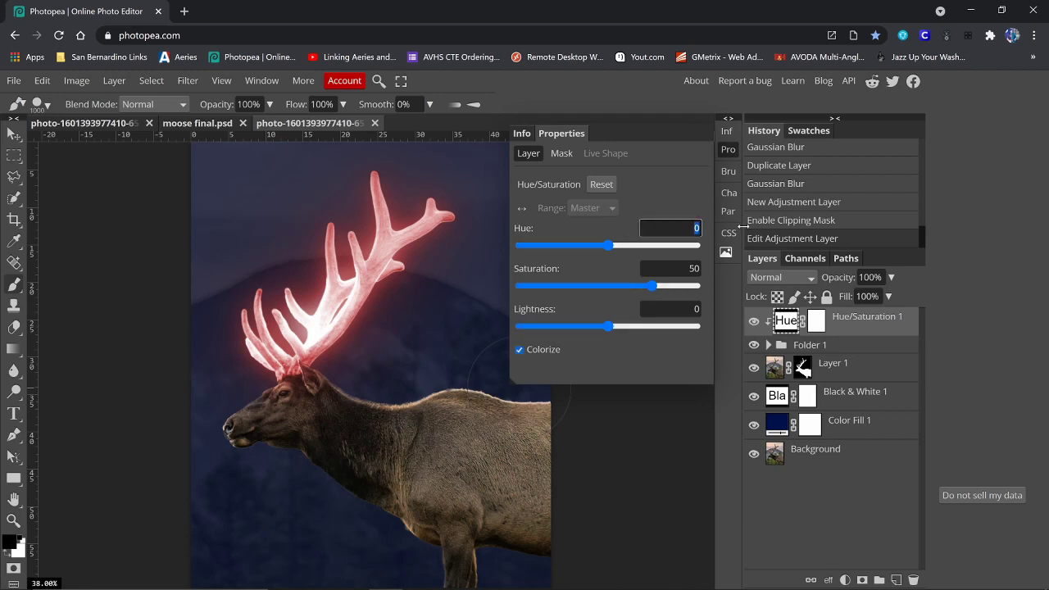
text(90)
key(Tab)
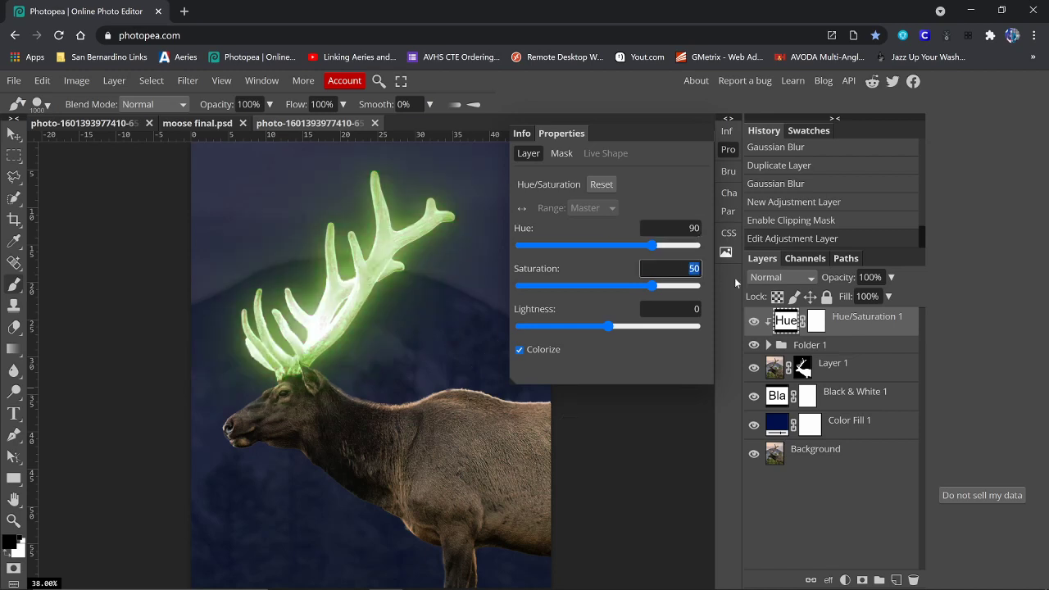
text(90)
key(shift+Tab)
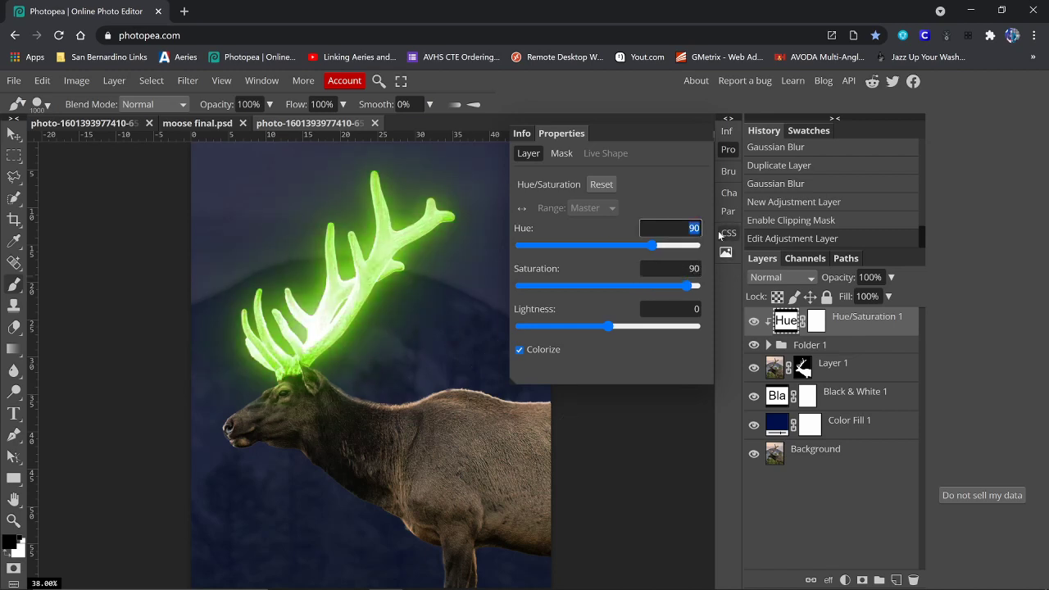
text(32)
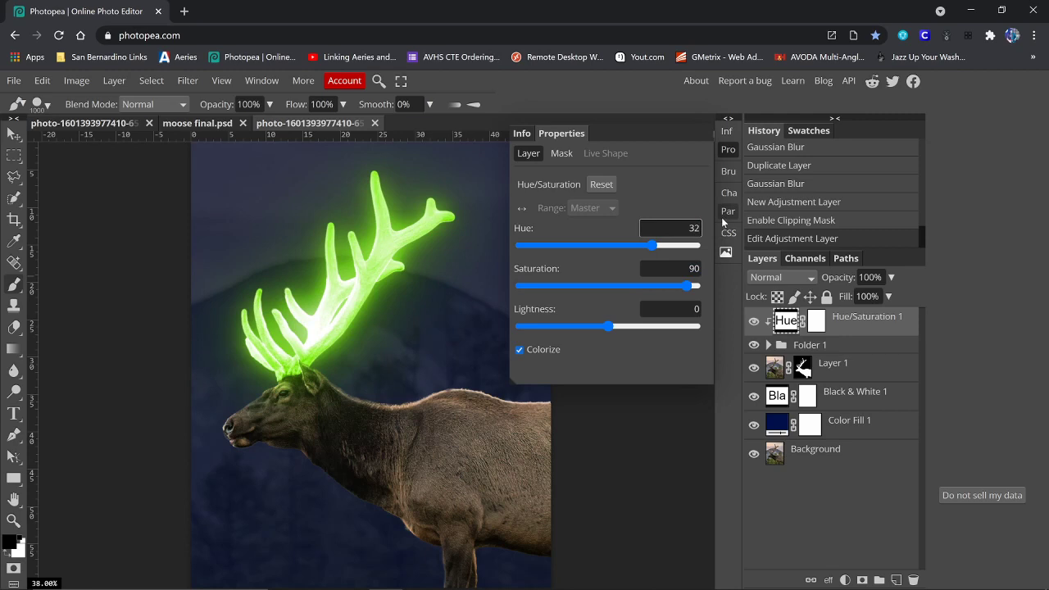
key(Return)
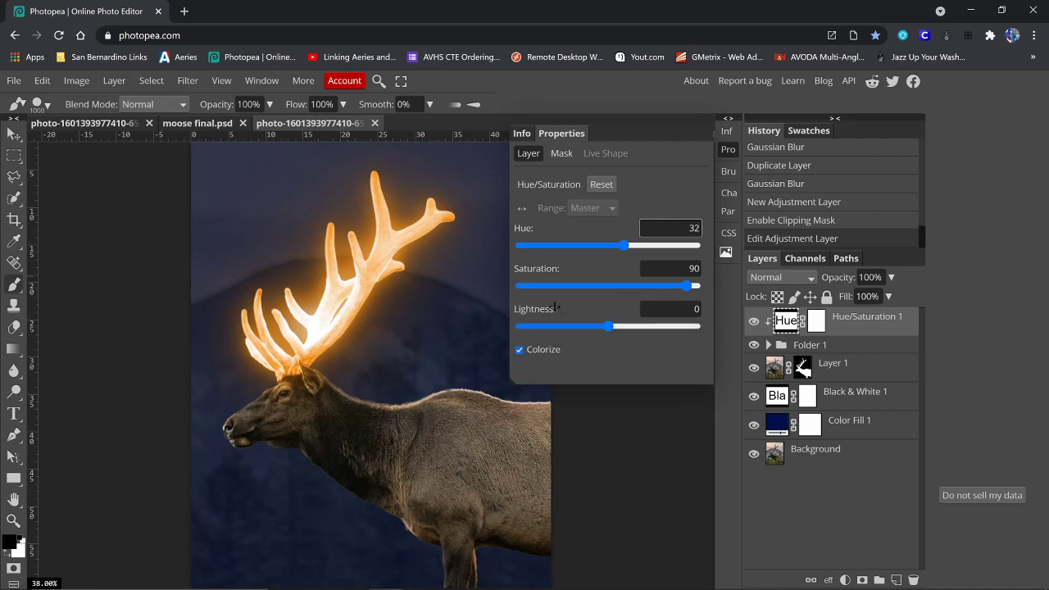
click(728, 150)
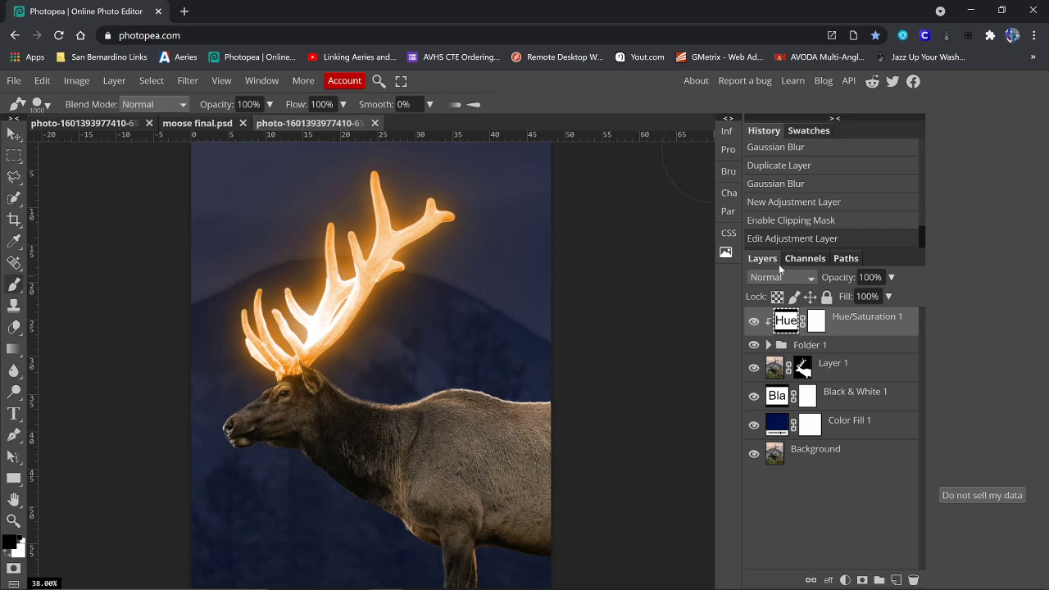
Add a Curves adjustment layer directly above Layer 1 and clip it to the elk.
click(848, 366)
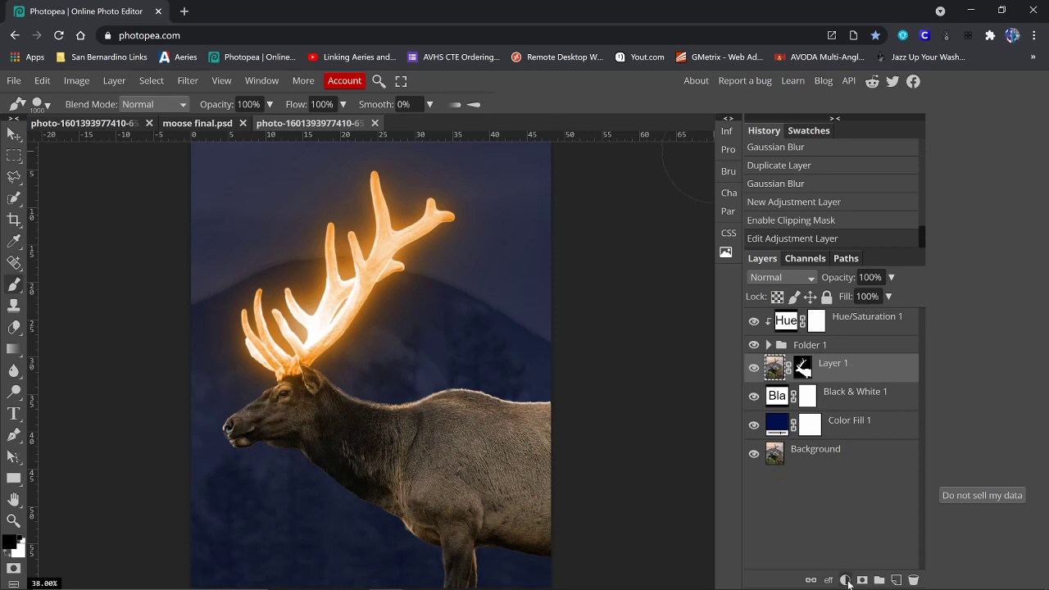
click(846, 580)
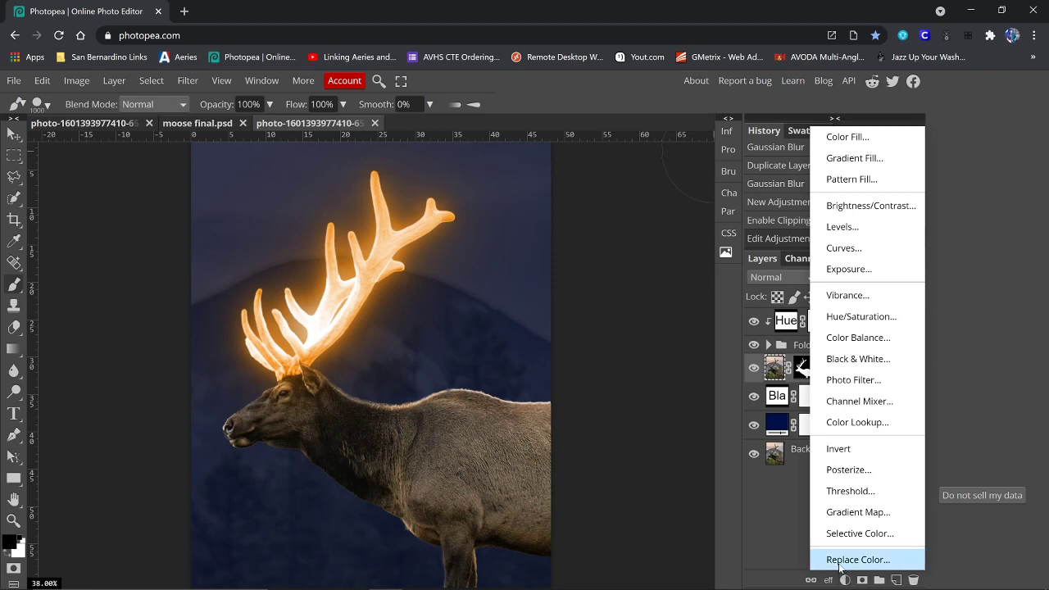
click(853, 250)
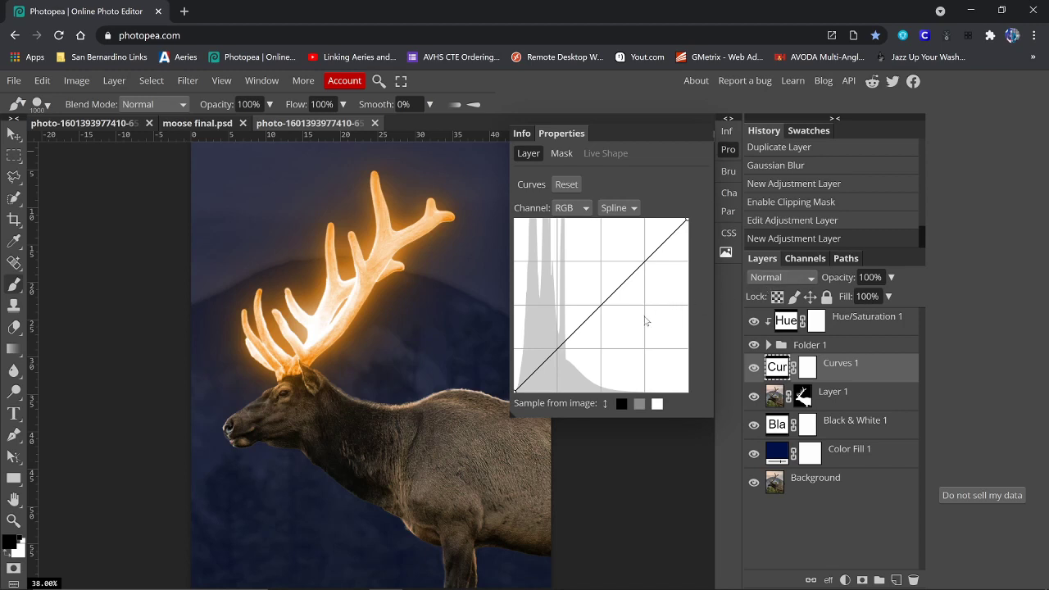
right_click(841, 367)
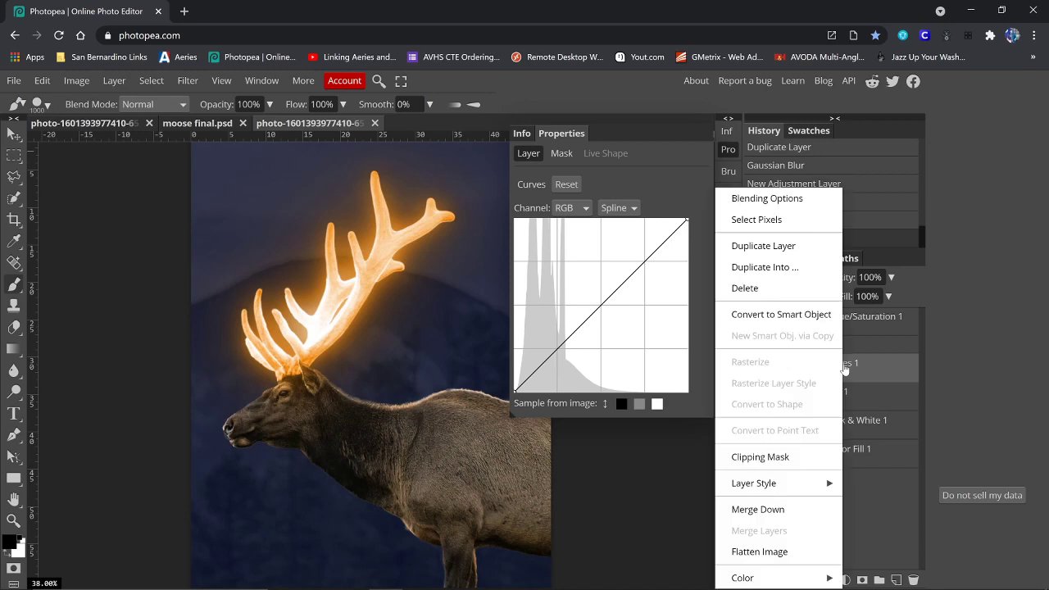
click(773, 457)
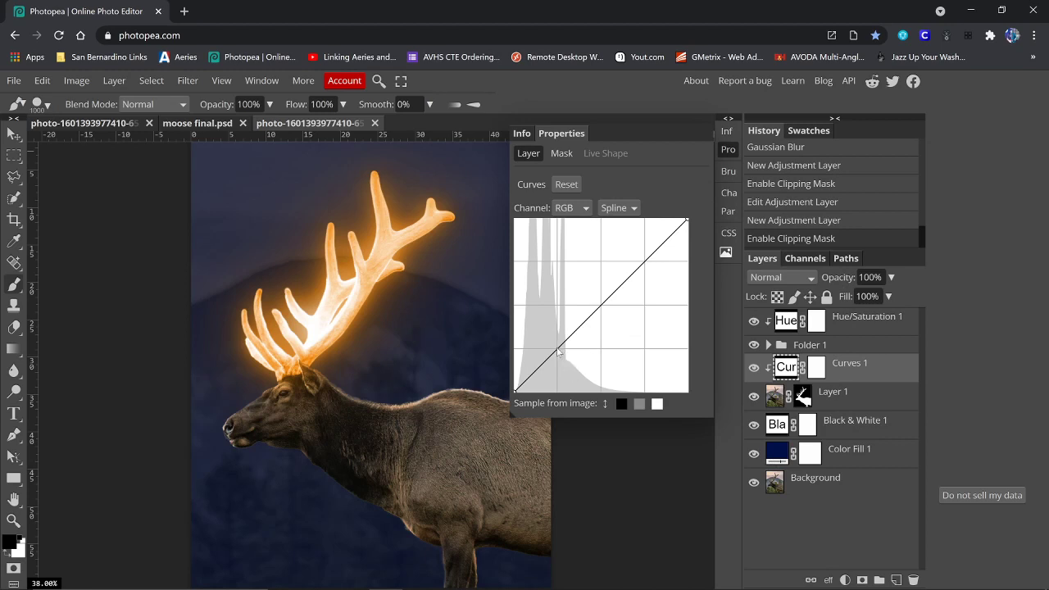
Darken the elk by pulling the lower part of the RGB curve down, and compare the image with Curves 1 hidden and shown.
drag(557, 351, 572, 363)
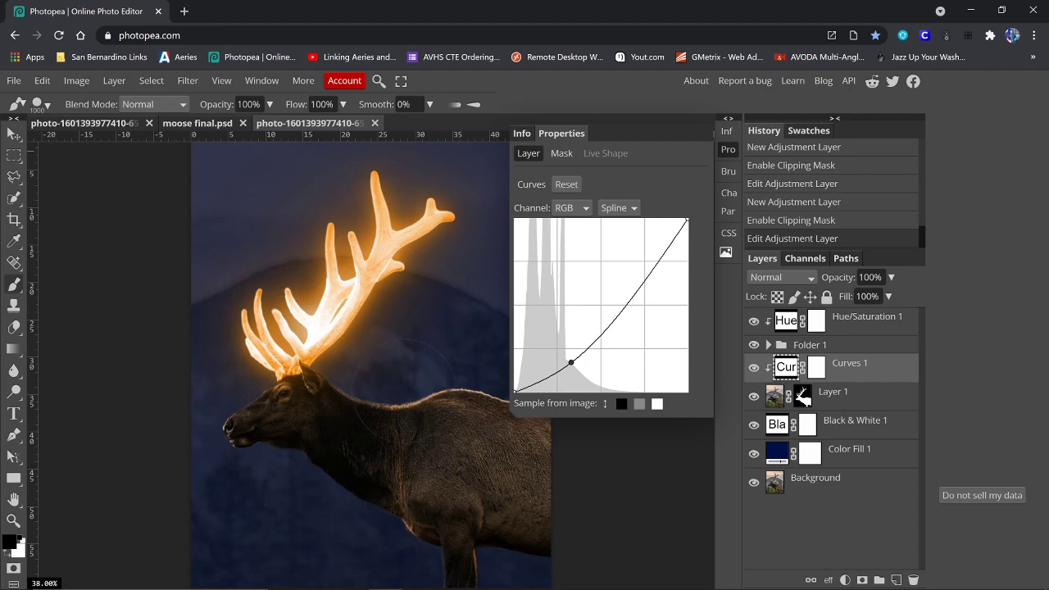
click(754, 368)
click(754, 369)
click(754, 368)
click(754, 368)
click(729, 151)
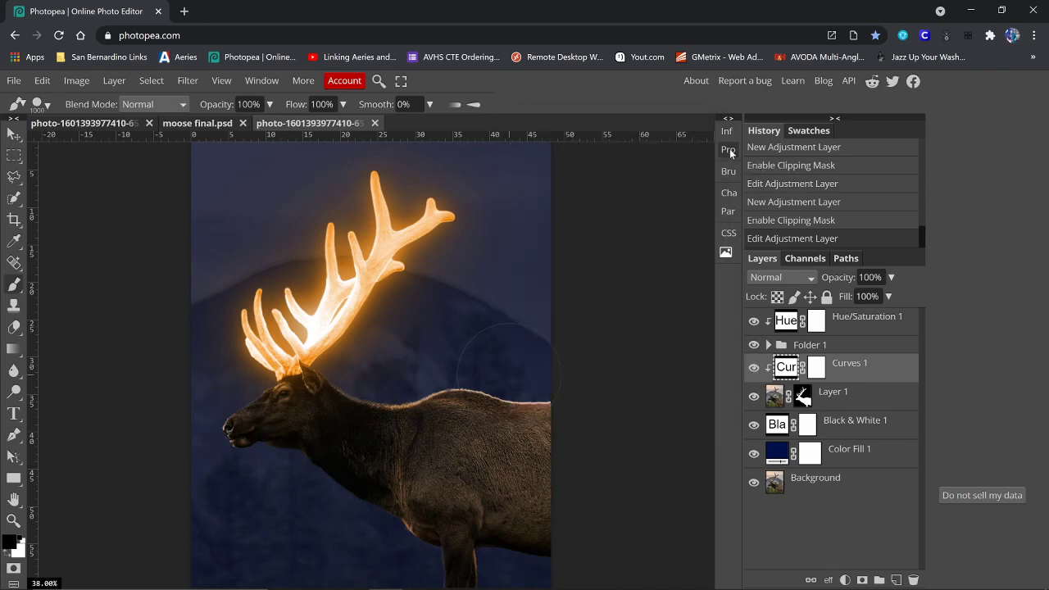
Paint black on the Curves 1 mask along the elk's back, neck and head with a 200 px brush at 0% hardness.
click(804, 398)
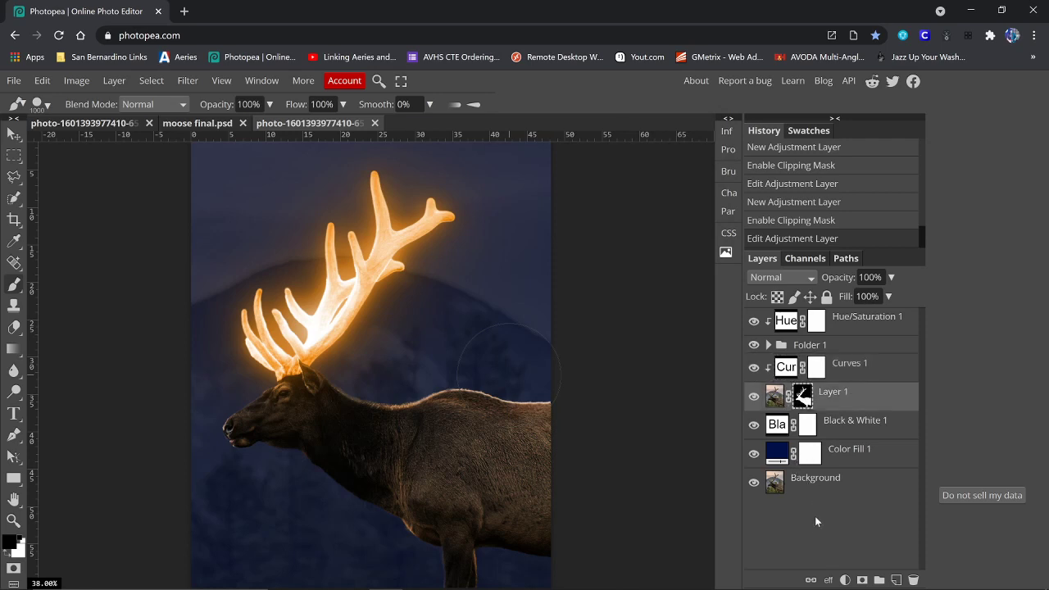
click(817, 369)
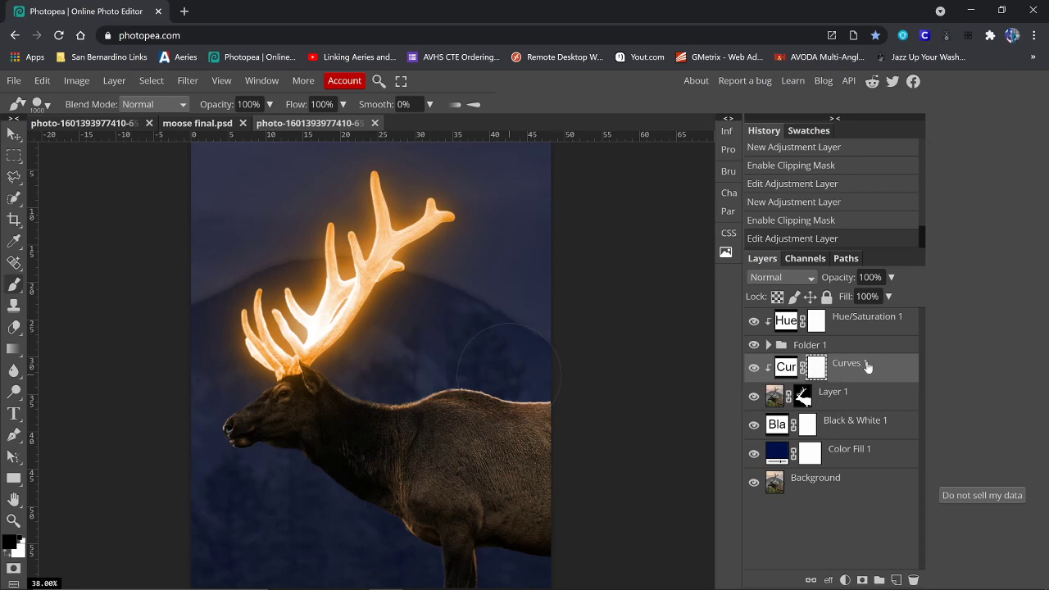
click(786, 367)
click(819, 371)
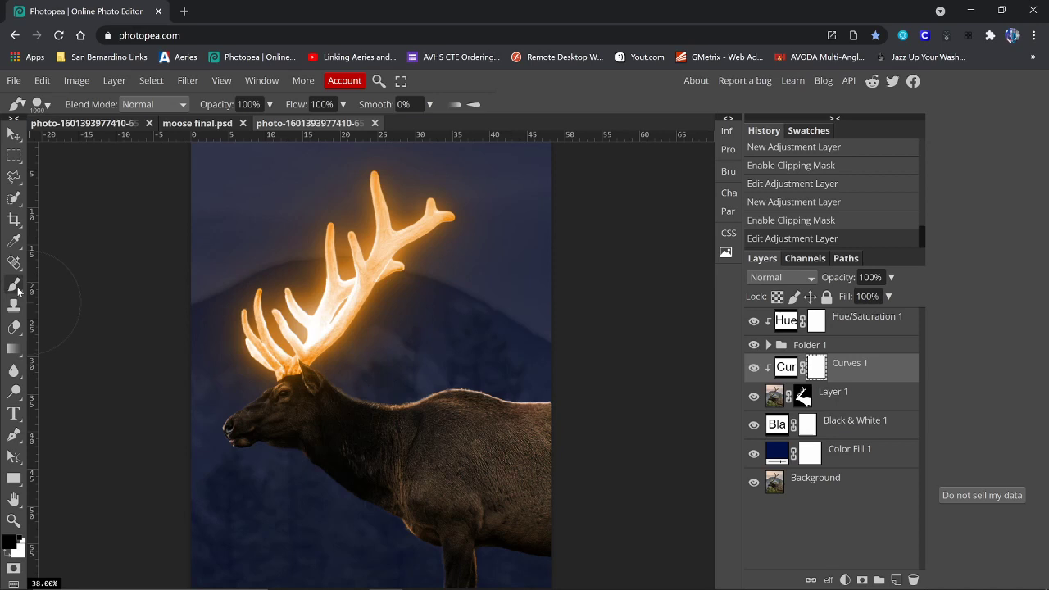
click(47, 107)
drag(154, 130, 180, 130)
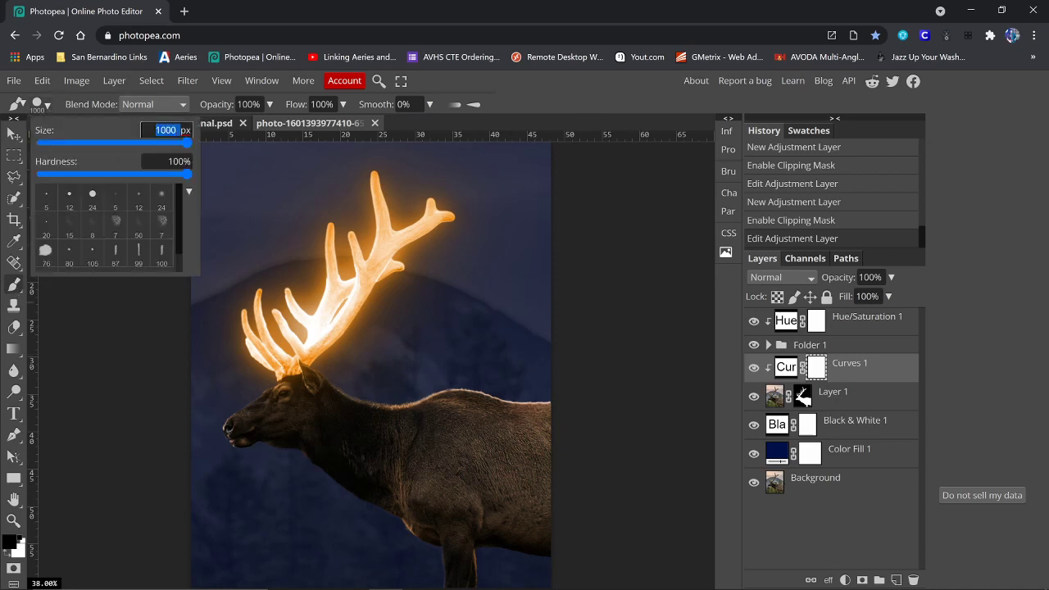
text(200)
drag(185, 174, 3, 176)
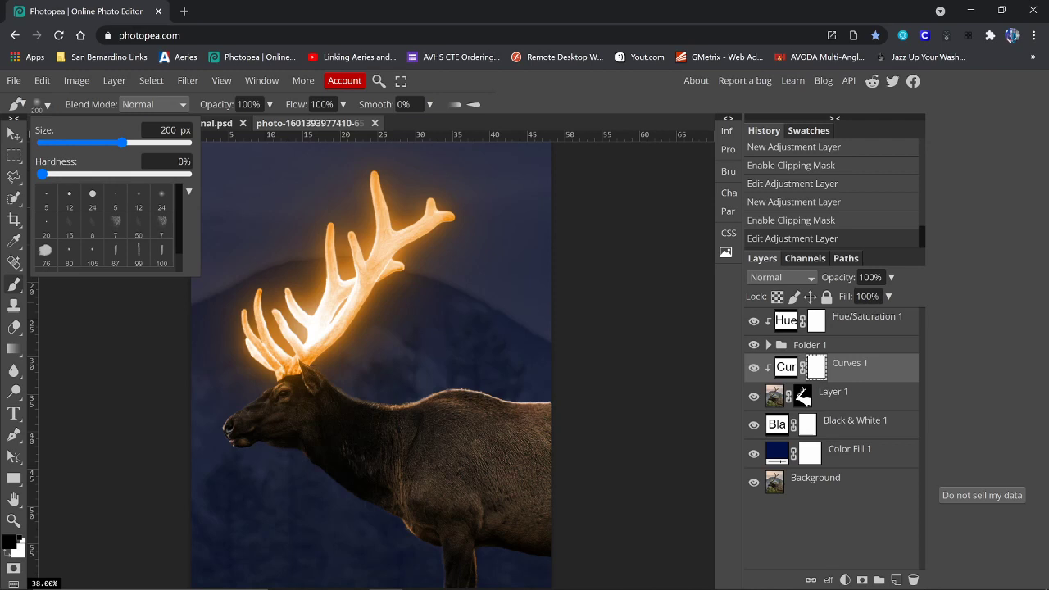
click(317, 376)
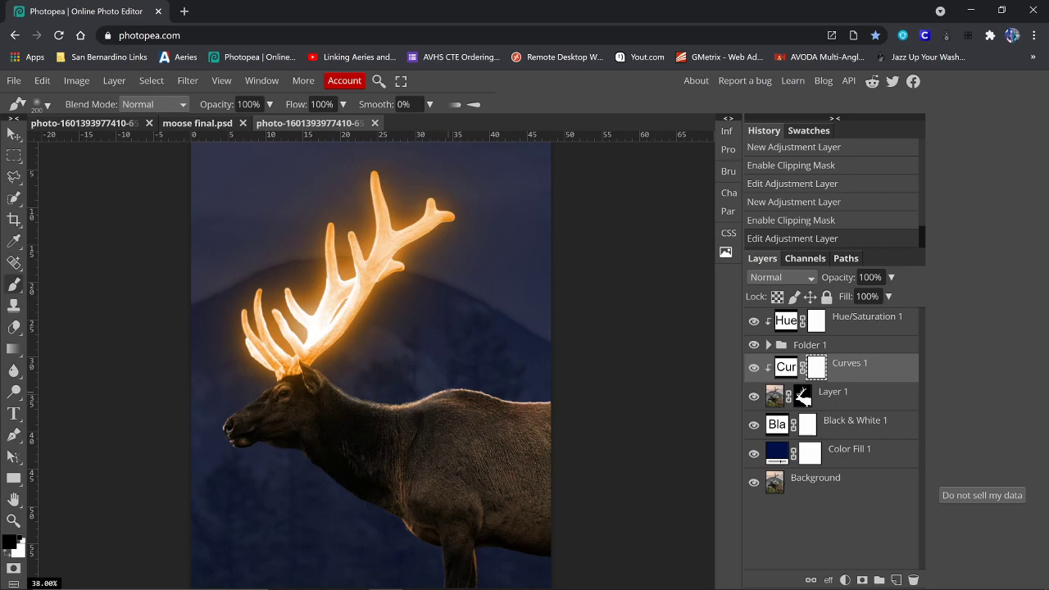
mouse_move(452, 394)
mouse_down()
mouse_move(529, 408)
mouse_move(557, 399)
mouse_up()
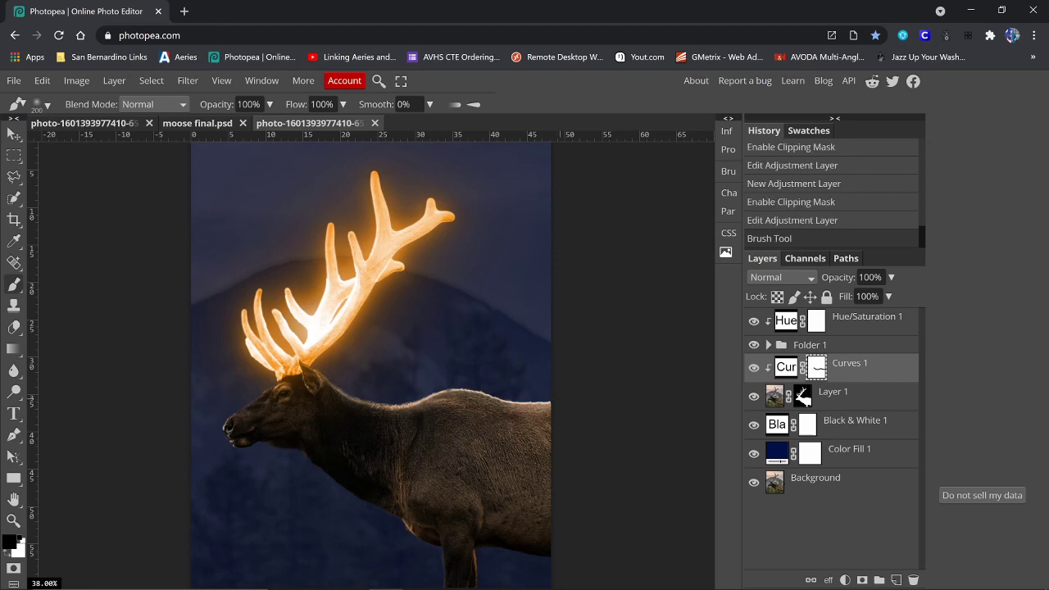
mouse_move(308, 360)
mouse_down()
mouse_move(303, 379)
mouse_move(280, 386)
mouse_up()
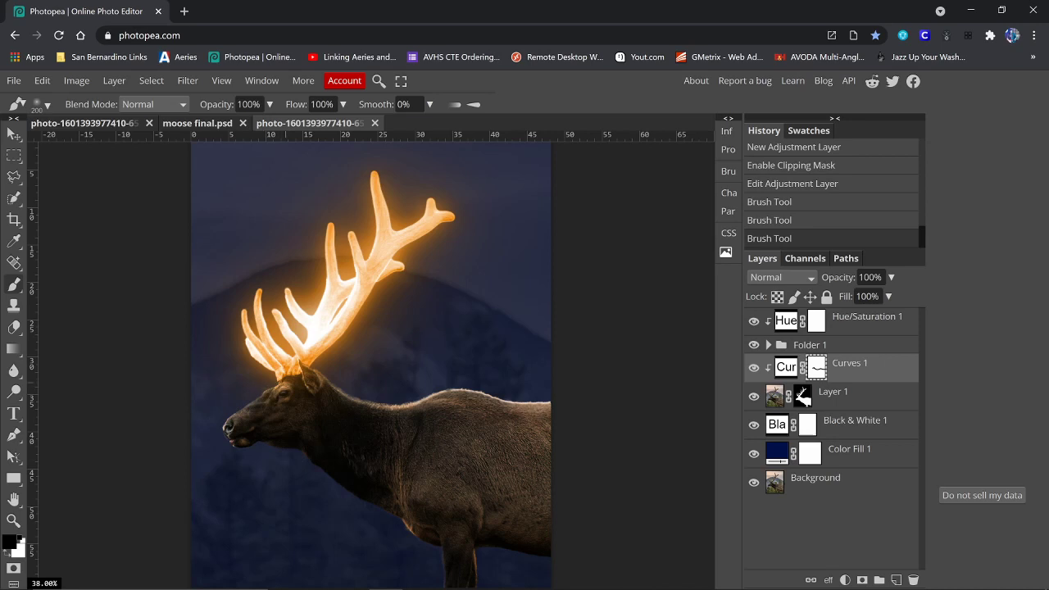
drag(319, 385, 320, 386)
click(251, 411)
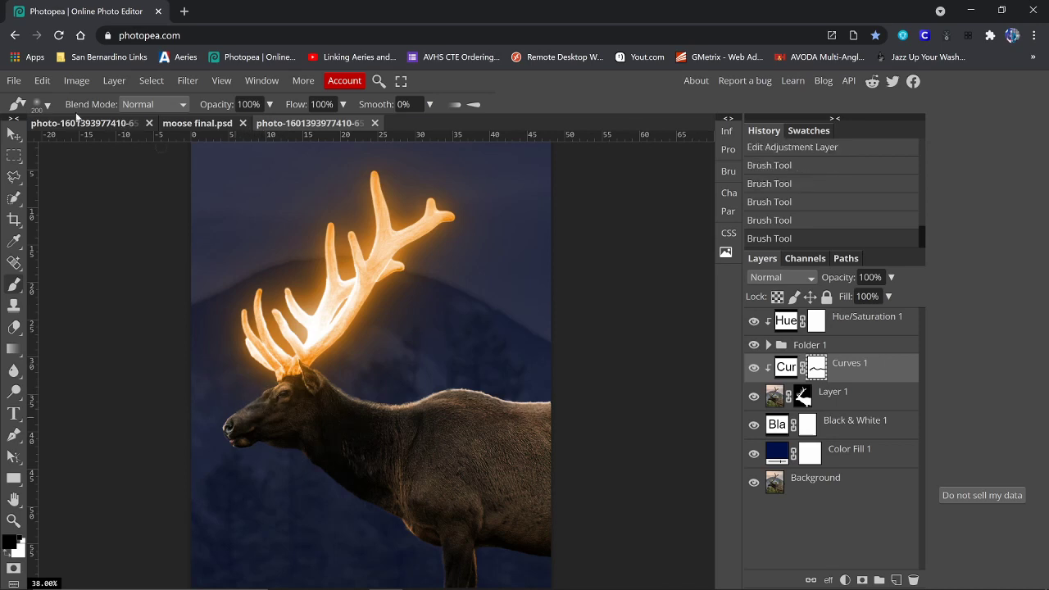
Enlarge the soft brush to 364 px and paint a wider band of black along the elk's back on the Curves 1 mask.
click(46, 108)
drag(99, 143, 144, 144)
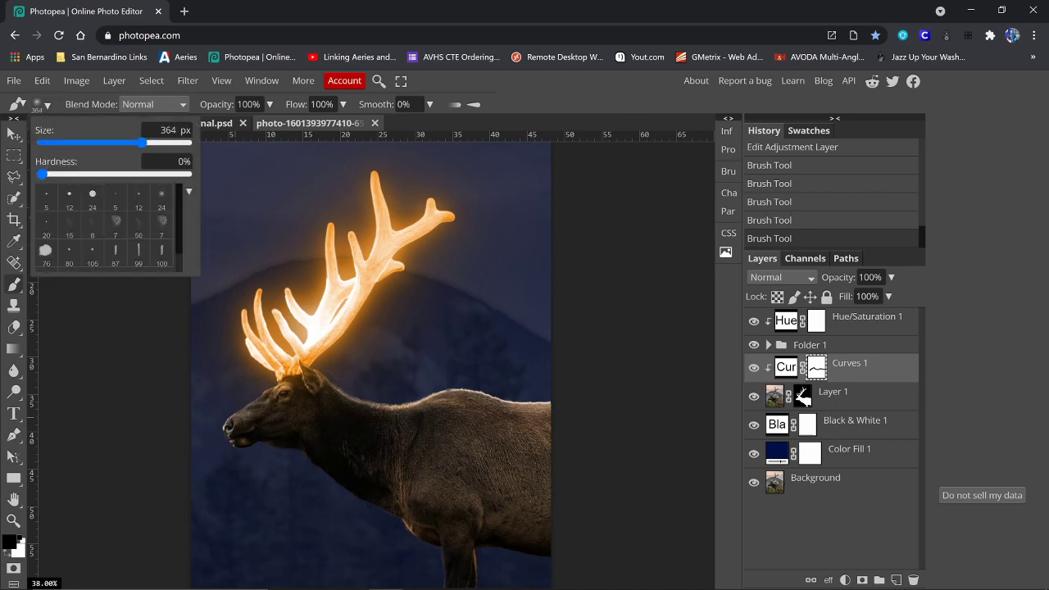
key(Escape)
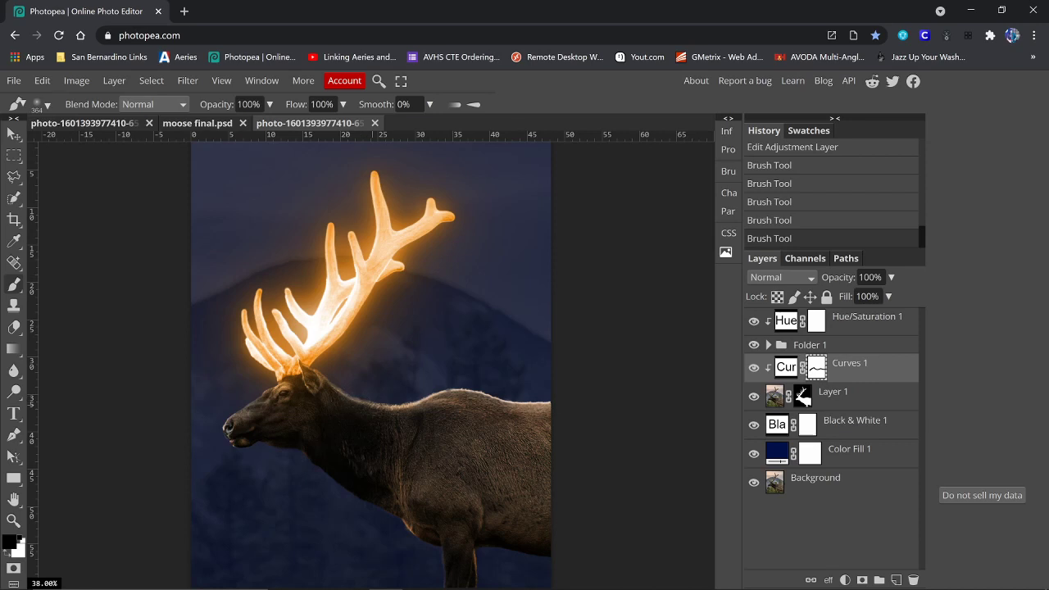
mouse_move(419, 411)
mouse_down()
mouse_move(460, 404)
mouse_move(544, 414)
mouse_move(520, 426)
mouse_move(472, 414)
mouse_up()
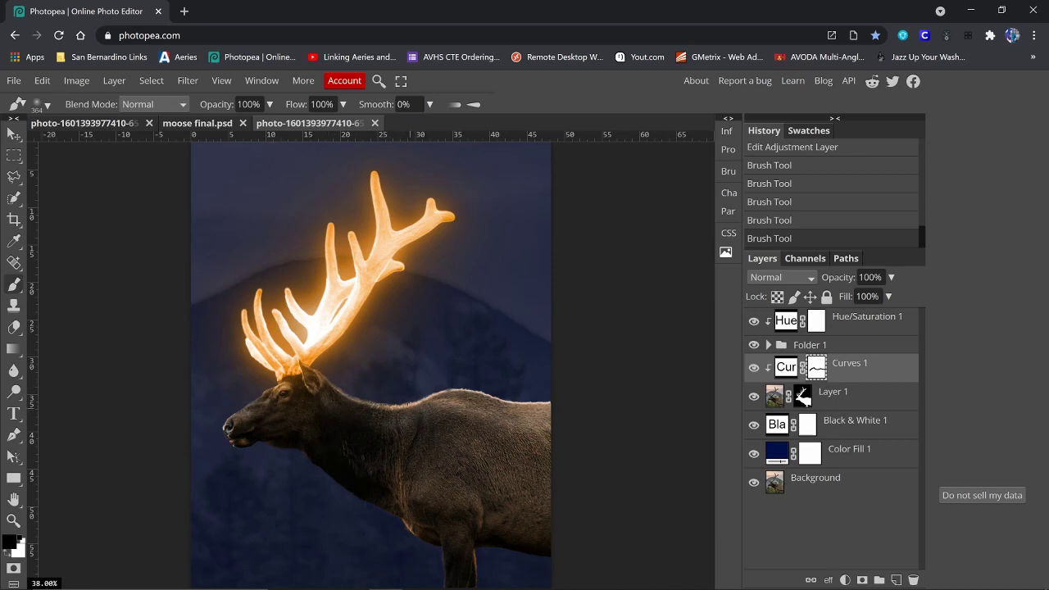
drag(557, 408, 565, 401)
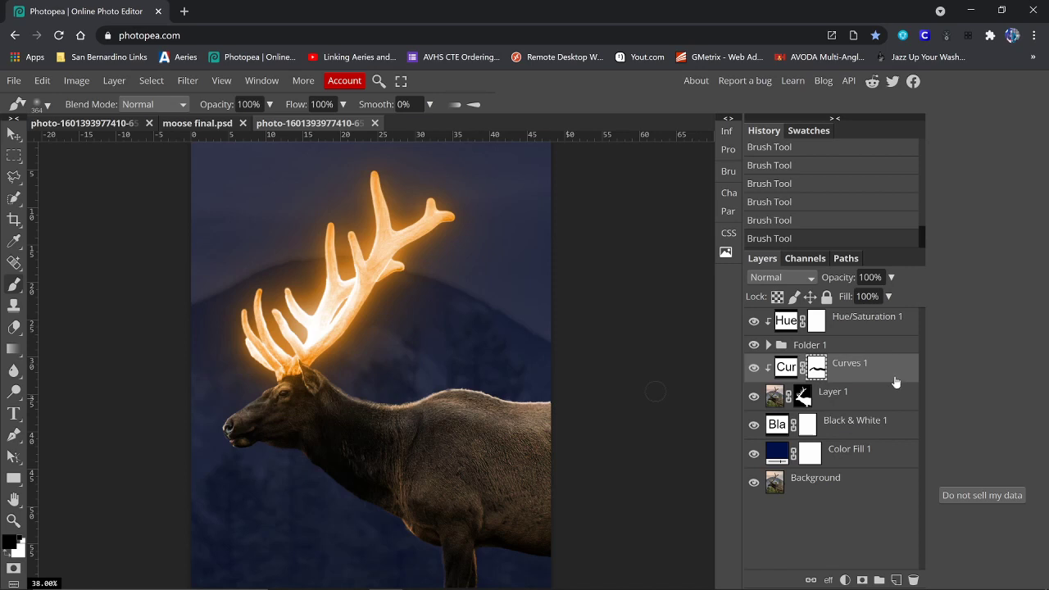
Duplicate the Hue/Saturation 1 layer, release the copy's clipping mask, and move it directly above Layer 1.
right_click(853, 319)
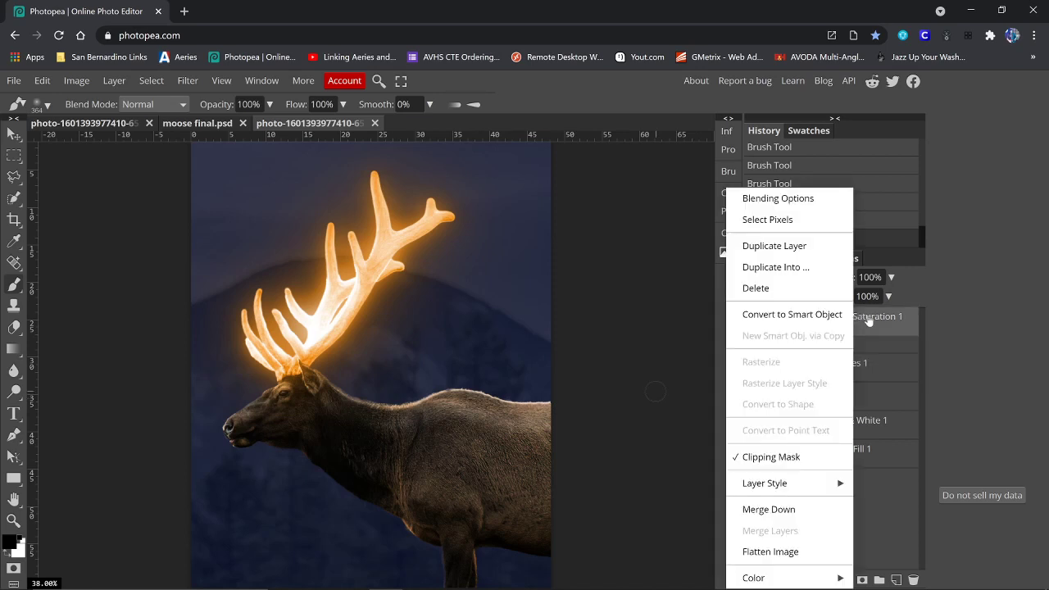
click(790, 246)
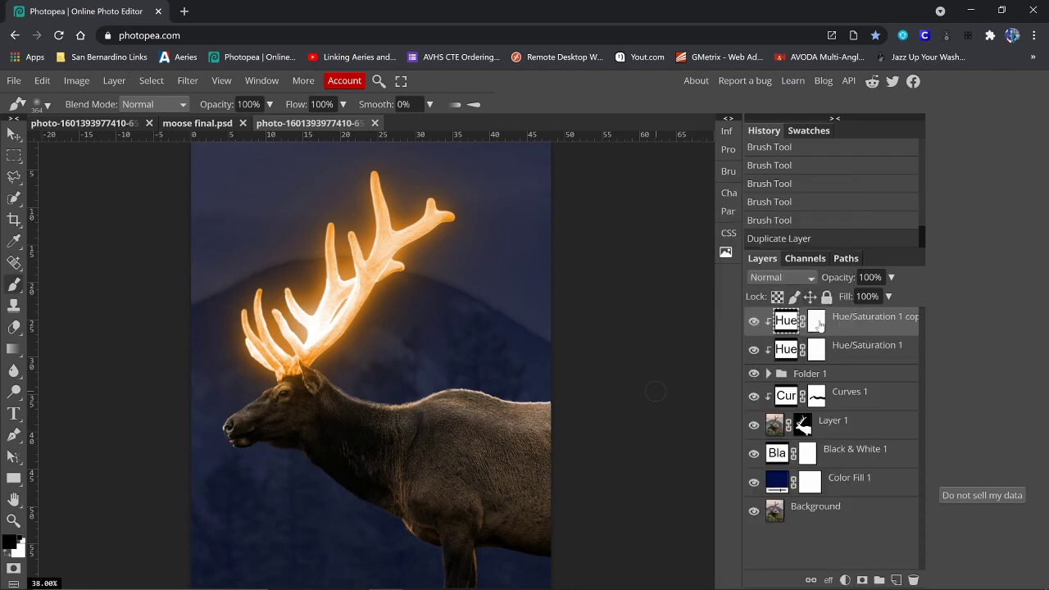
right_click(768, 326)
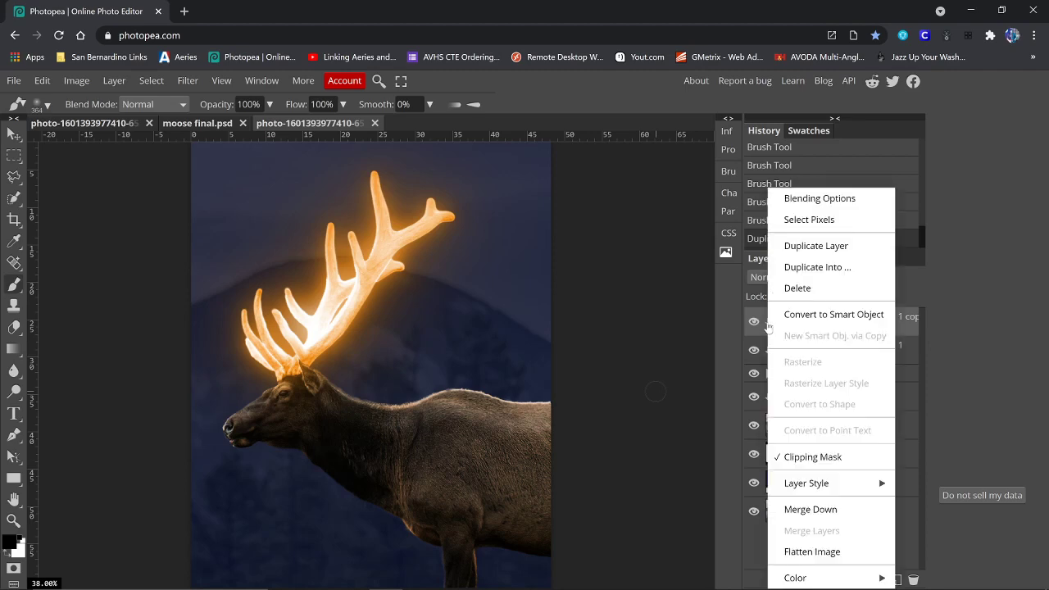
click(796, 457)
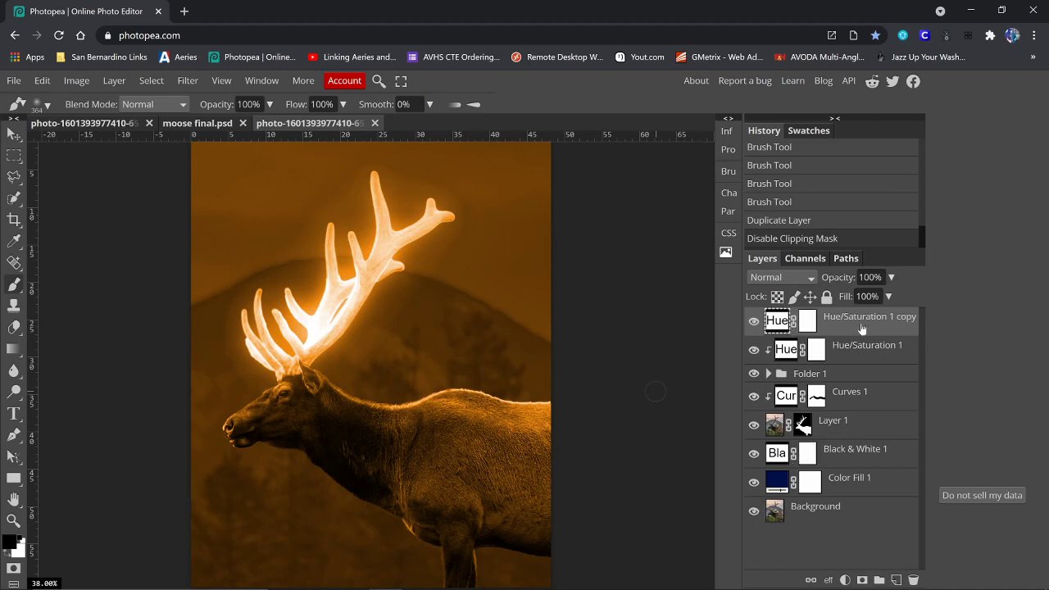
drag(858, 326, 850, 421)
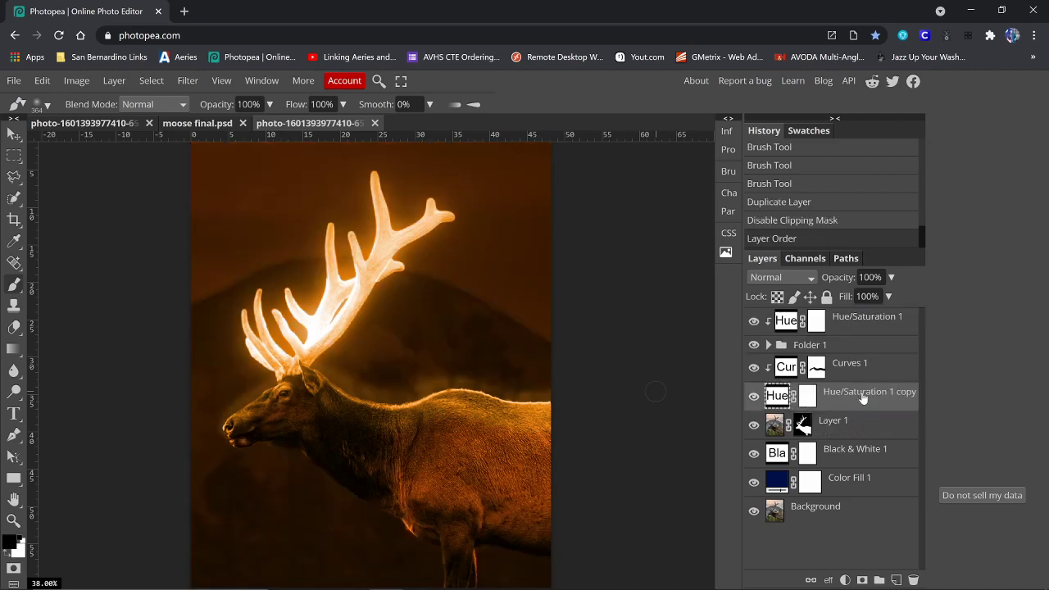
double_click(775, 396)
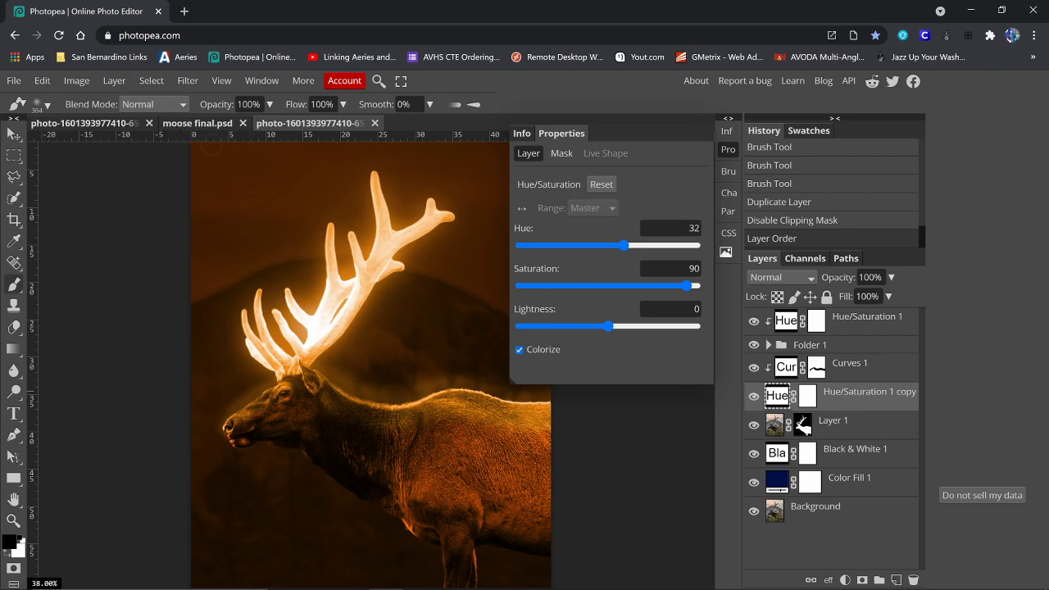
click(105, 85)
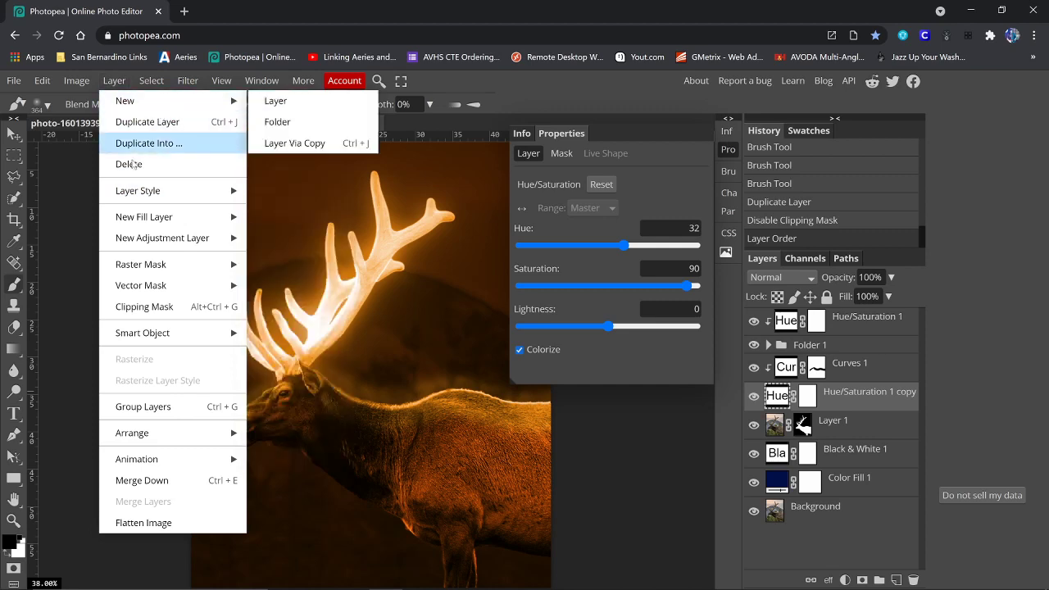
mouse_move(173, 264)
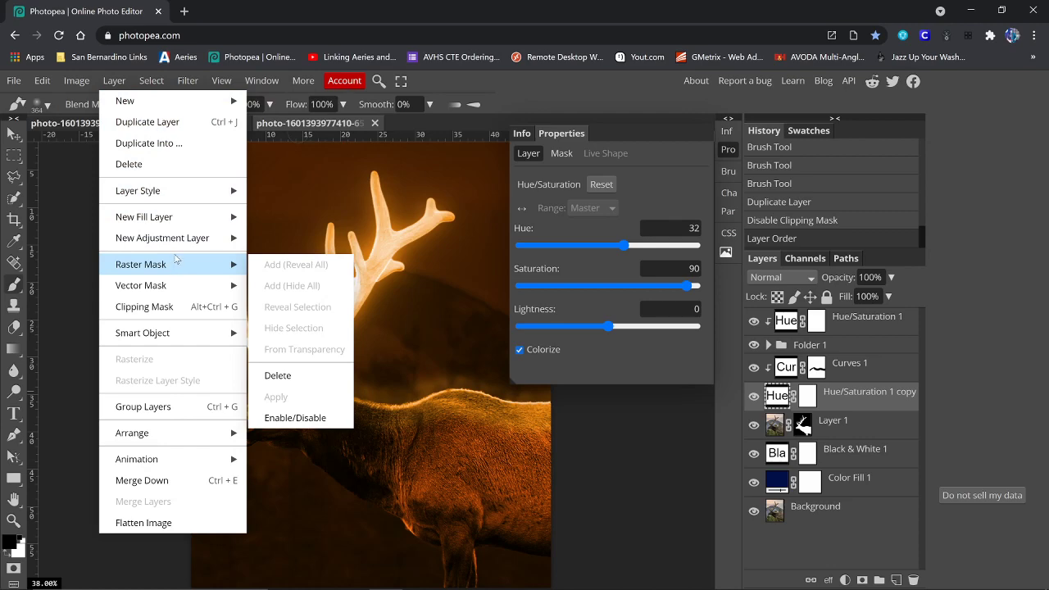
mouse_move(152, 81)
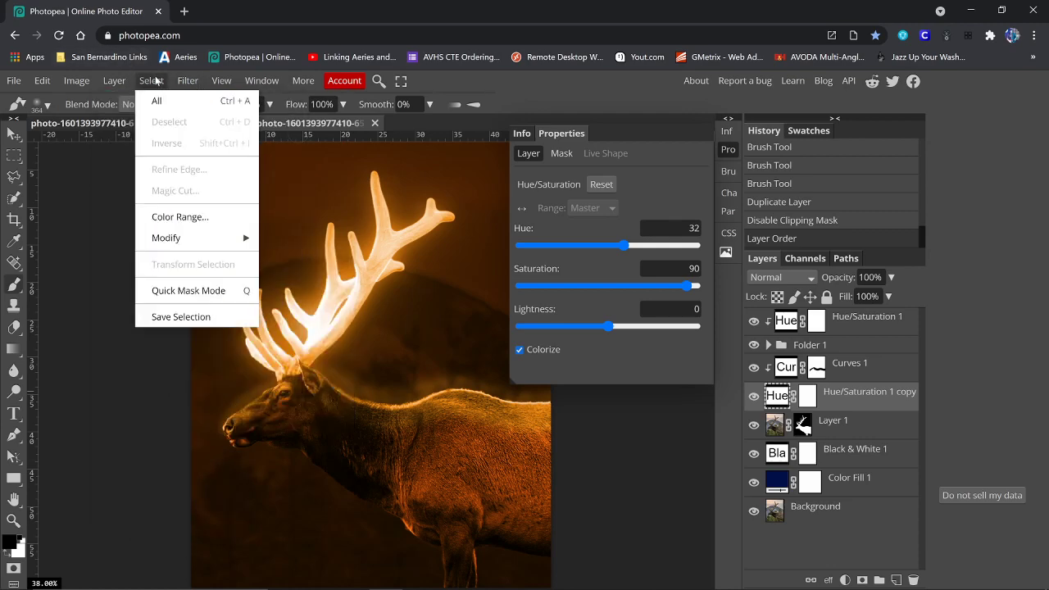
mouse_move(104, 82)
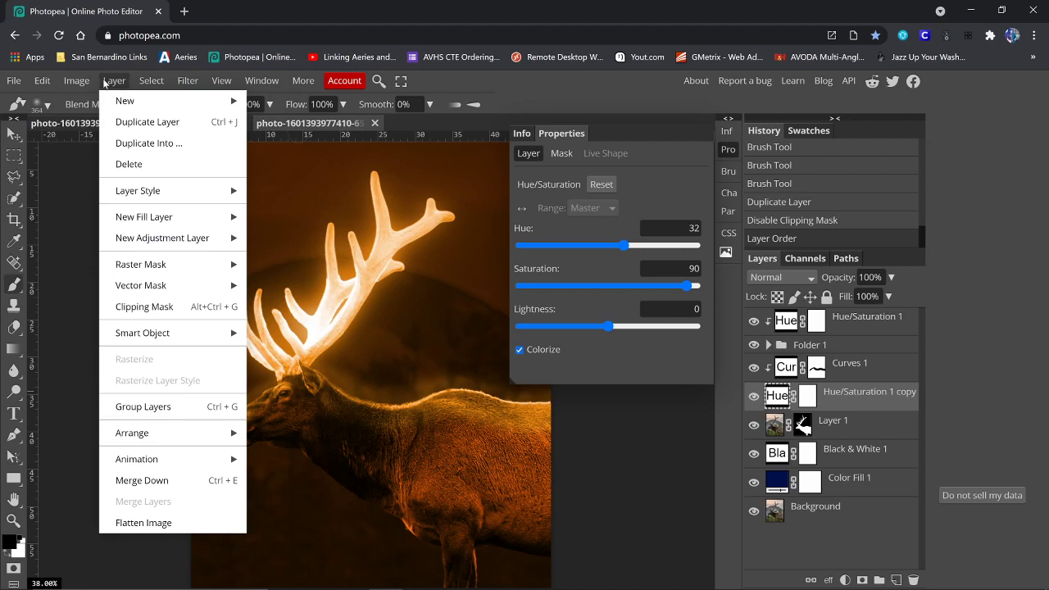
right_click(869, 396)
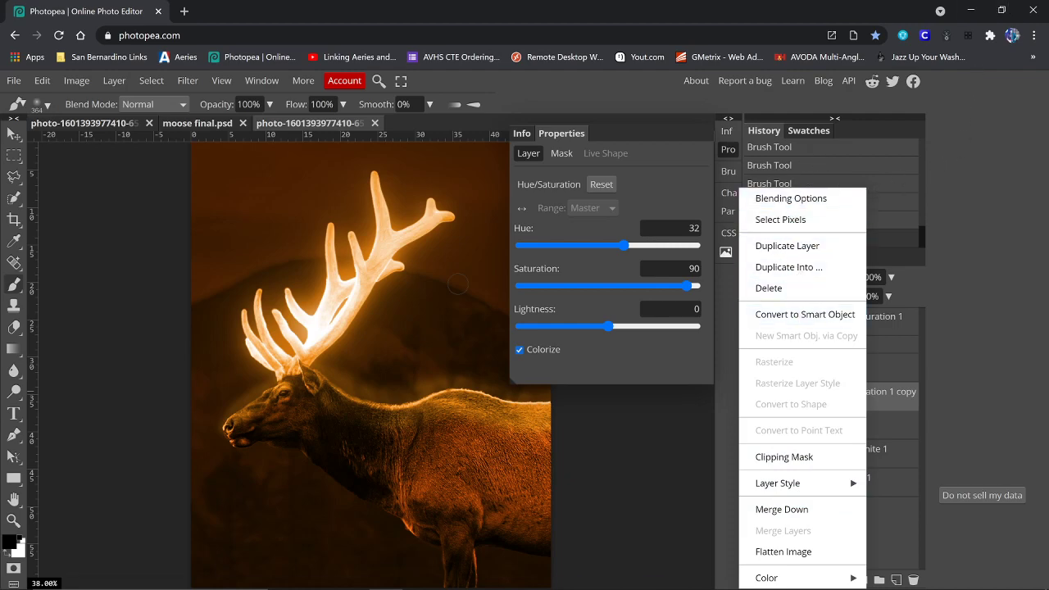
click(691, 576)
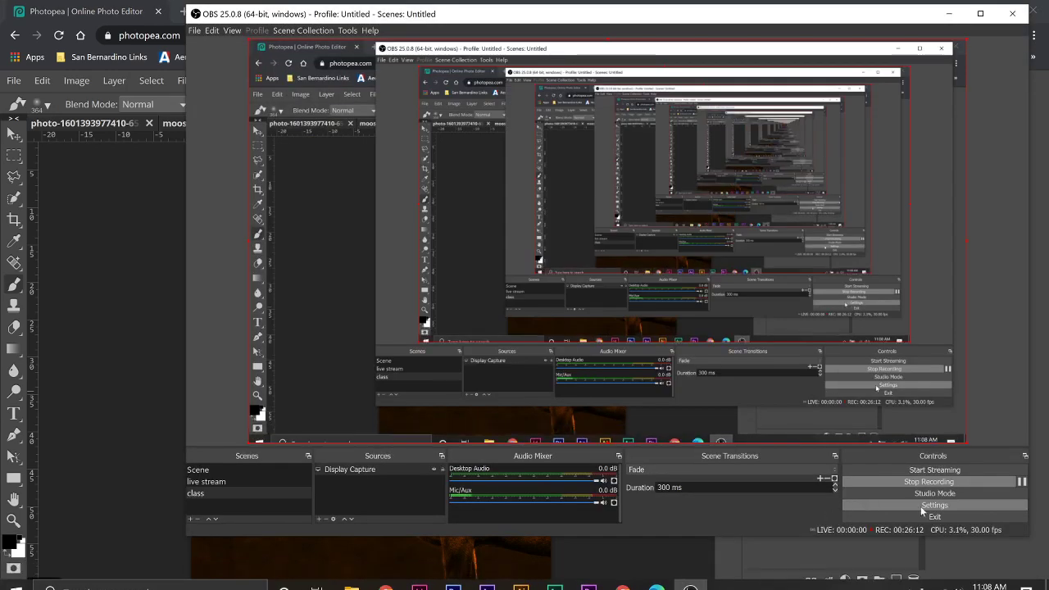
click(1021, 482)
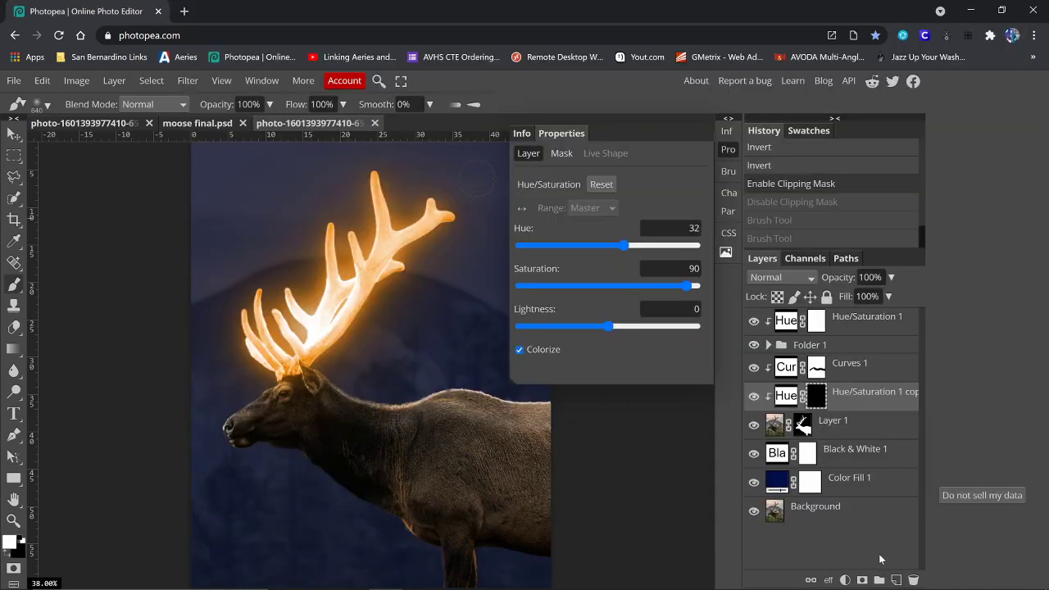
Invert the mask of the clipped Hue/Saturation 1 copy back and forth between black and white, finishing on black.
click(867, 398)
click(817, 399)
click(559, 153)
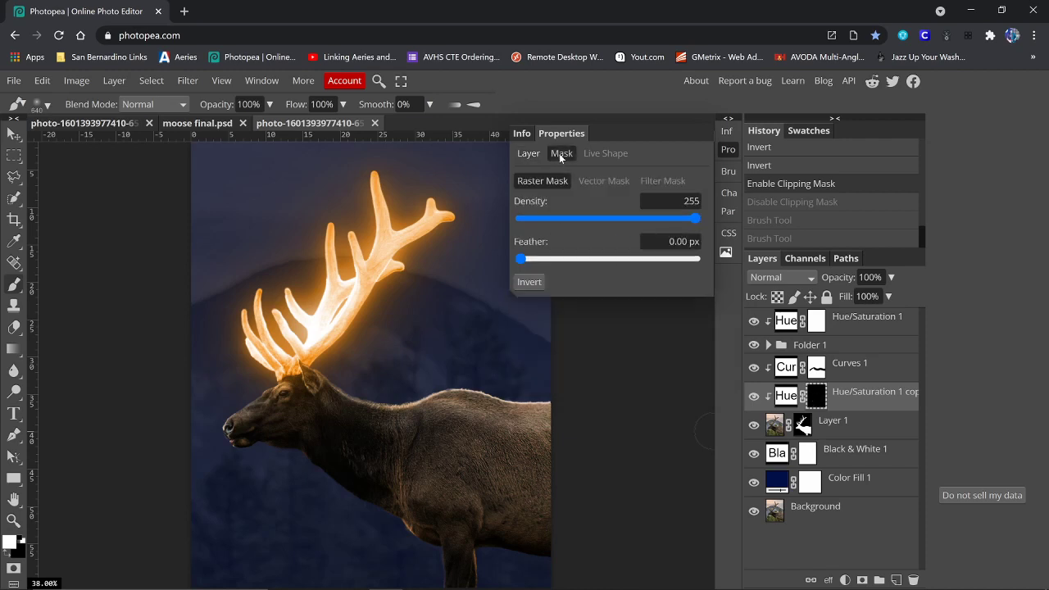
click(529, 283)
click(530, 284)
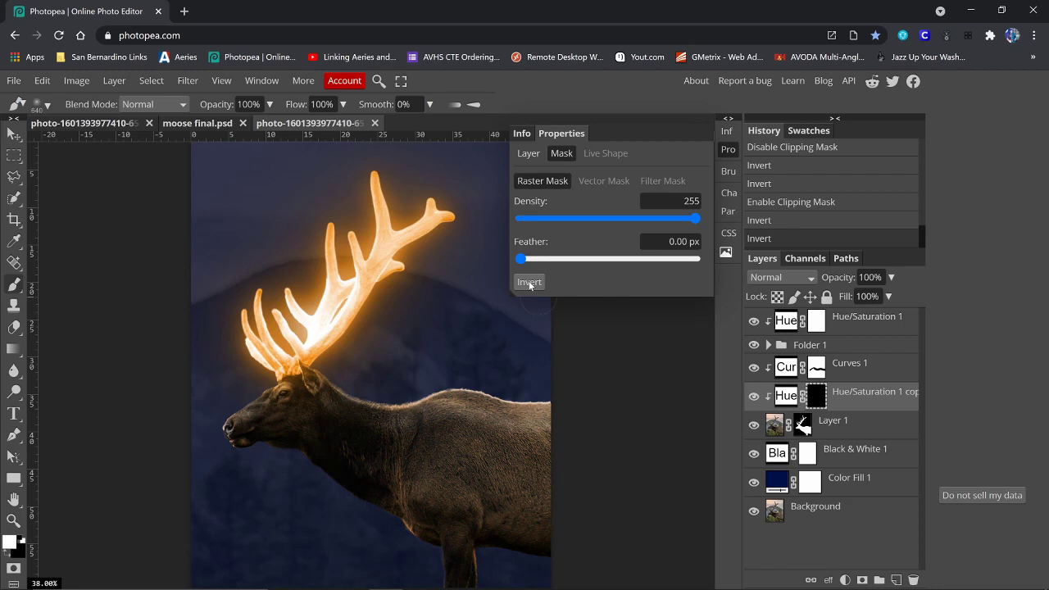
click(530, 284)
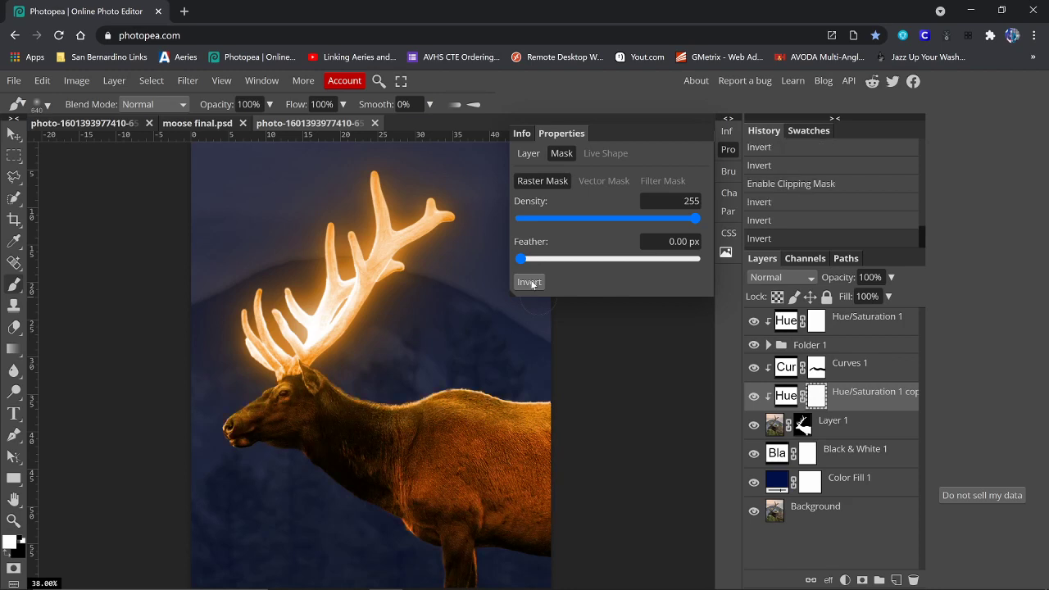
click(530, 284)
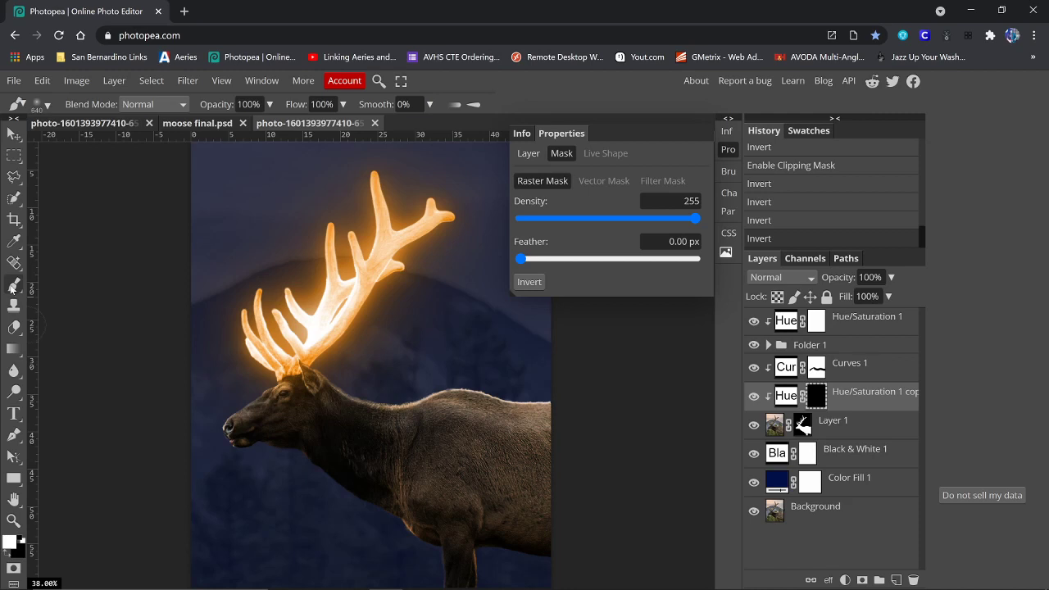
Set the brush to 605 px at 0% hardness with 41% opacity and 30% flow.
click(54, 105)
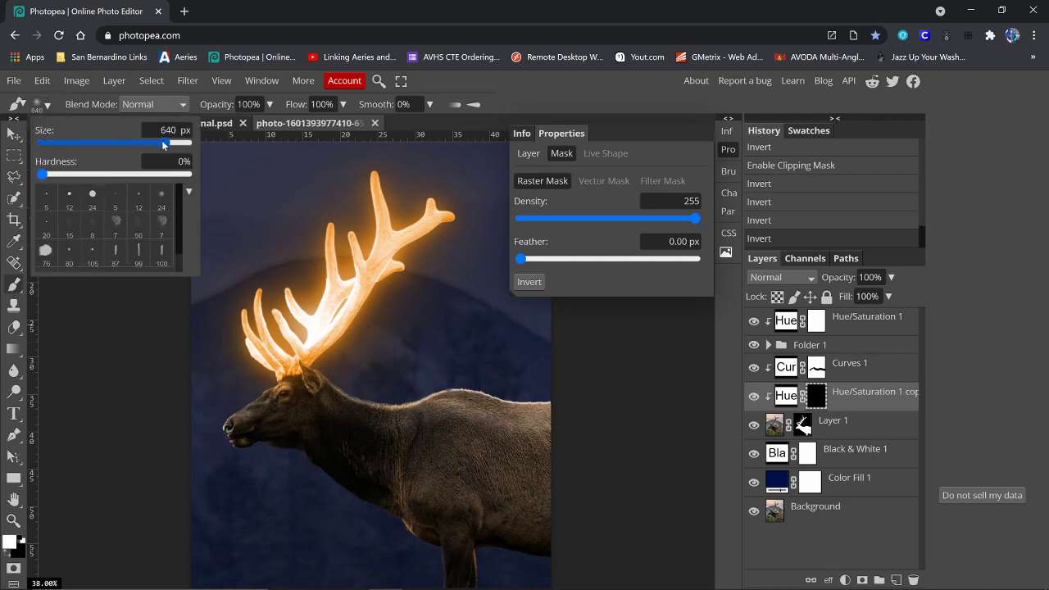
drag(163, 141, 163, 141)
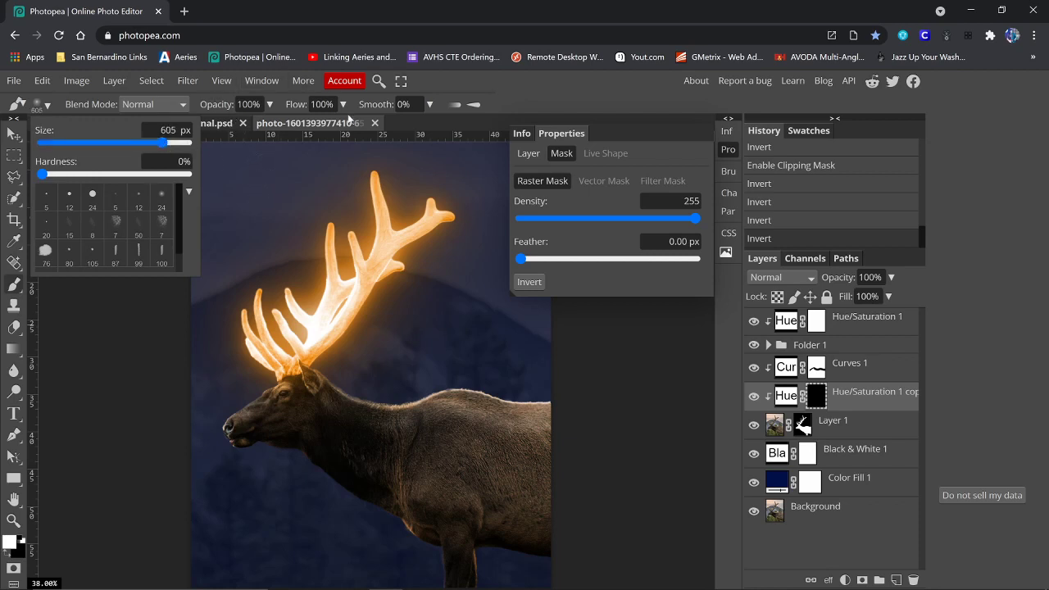
click(269, 104)
click(268, 104)
mouse_move(274, 127)
mouse_down()
mouse_move(216, 127)
mouse_move(233, 136)
mouse_up()
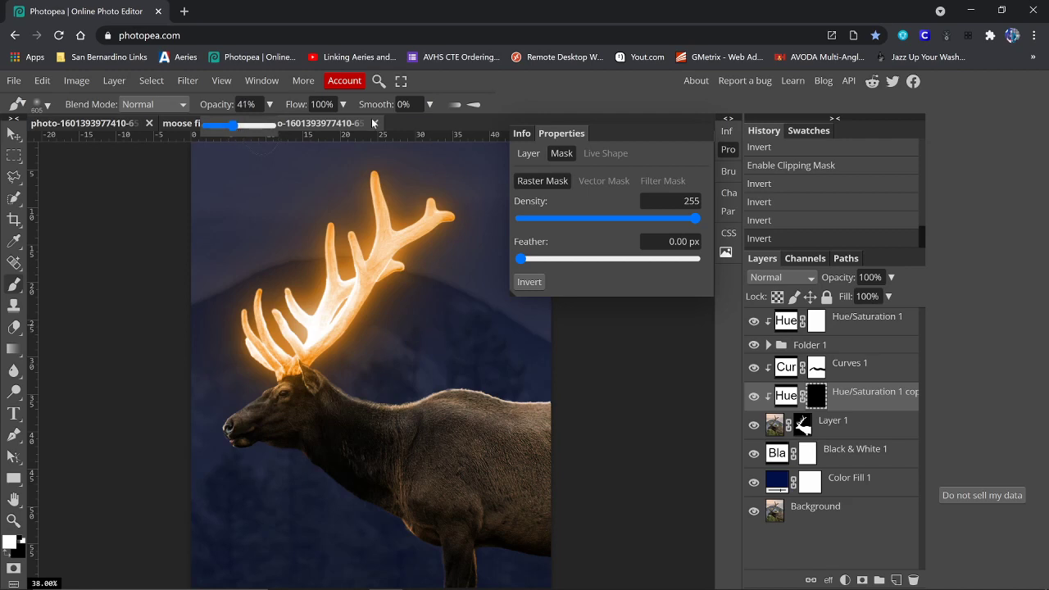
click(344, 107)
drag(342, 134, 308, 137)
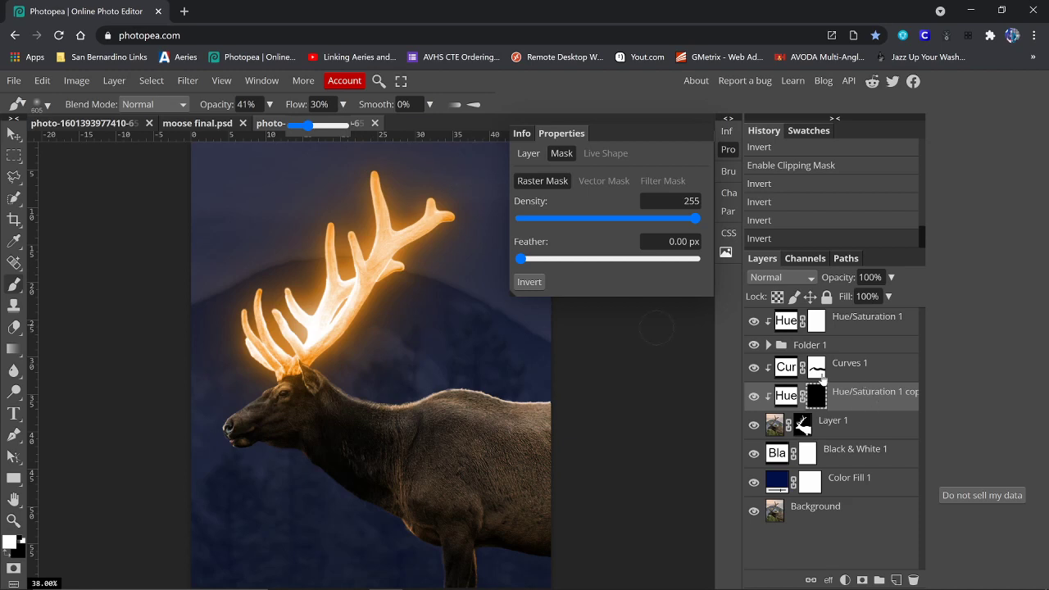
Paint white on the Hue/Saturation 1 copy's mask along the elk's back, neck and head to add an orange glow.
click(816, 399)
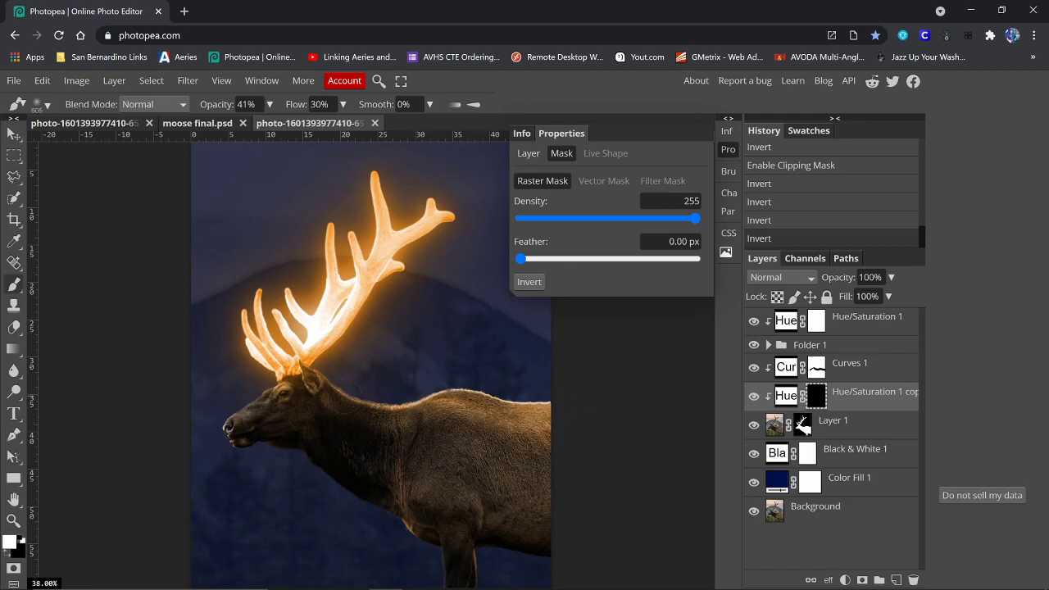
drag(516, 407, 325, 386)
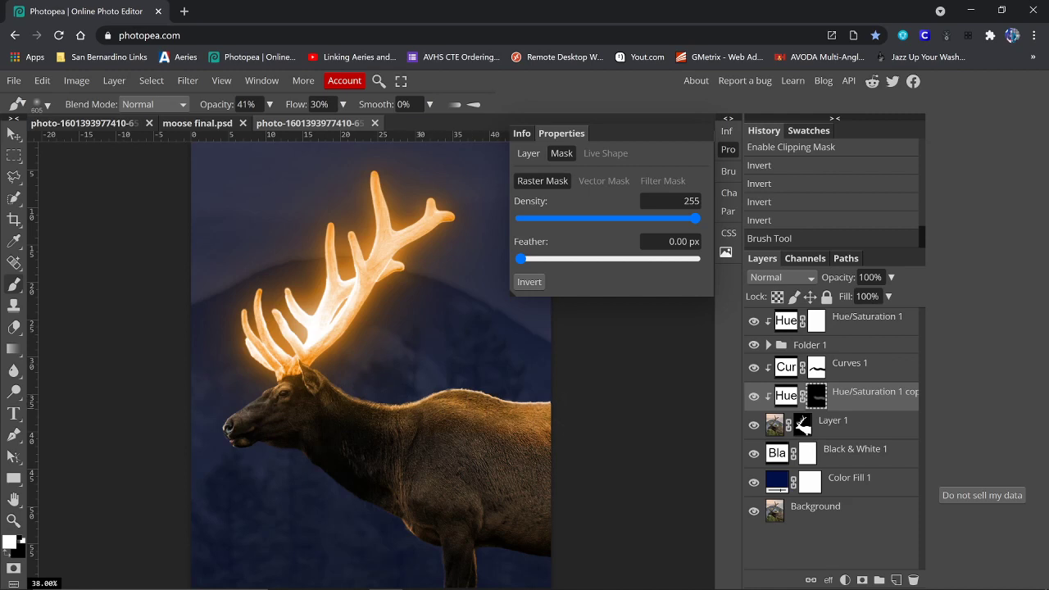
drag(426, 414, 361, 415)
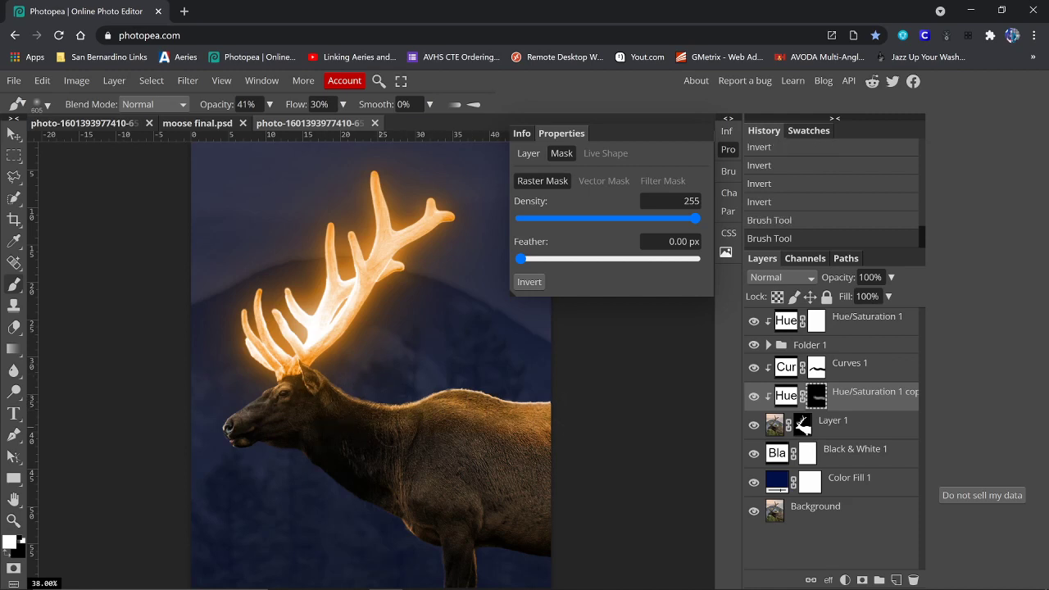
drag(524, 413, 574, 416)
drag(343, 426, 300, 365)
drag(545, 398, 524, 392)
drag(391, 391, 241, 385)
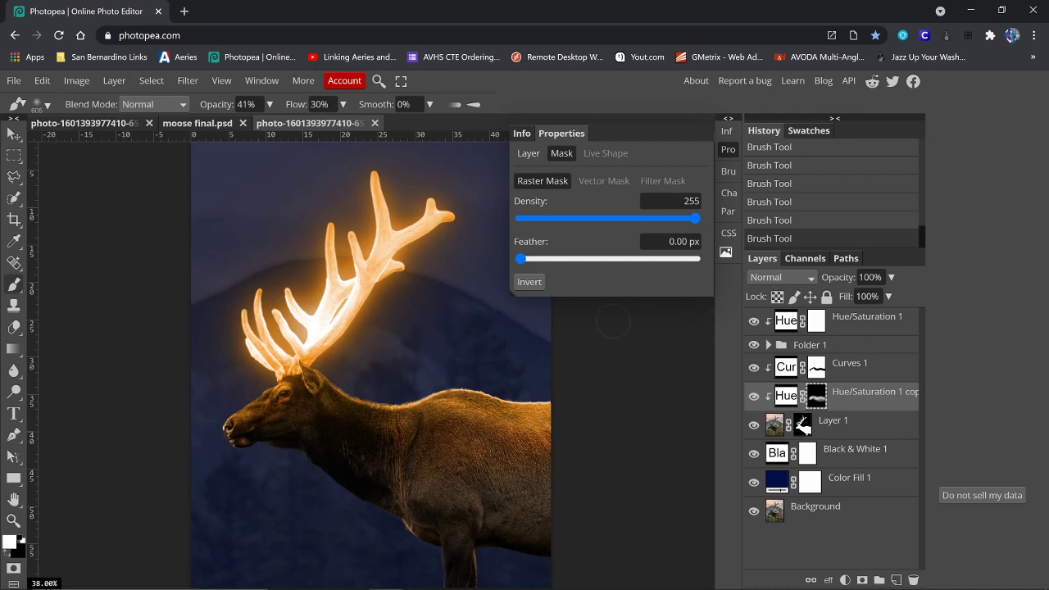
Place the image milky-way-starry-sky-night-sky-star-957061 from the Desktop into the elk document.
click(15, 80)
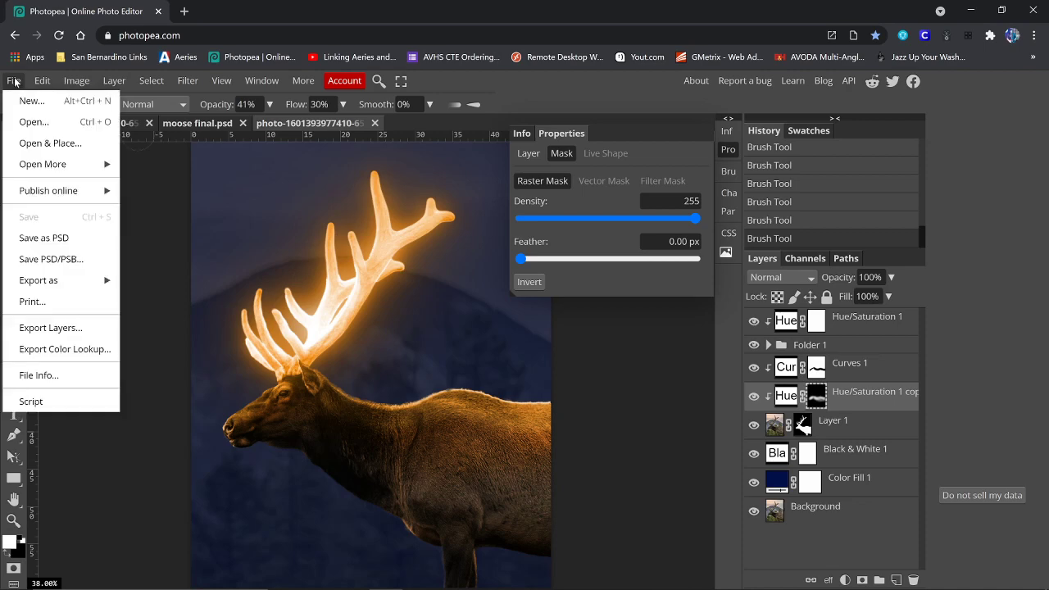
click(35, 145)
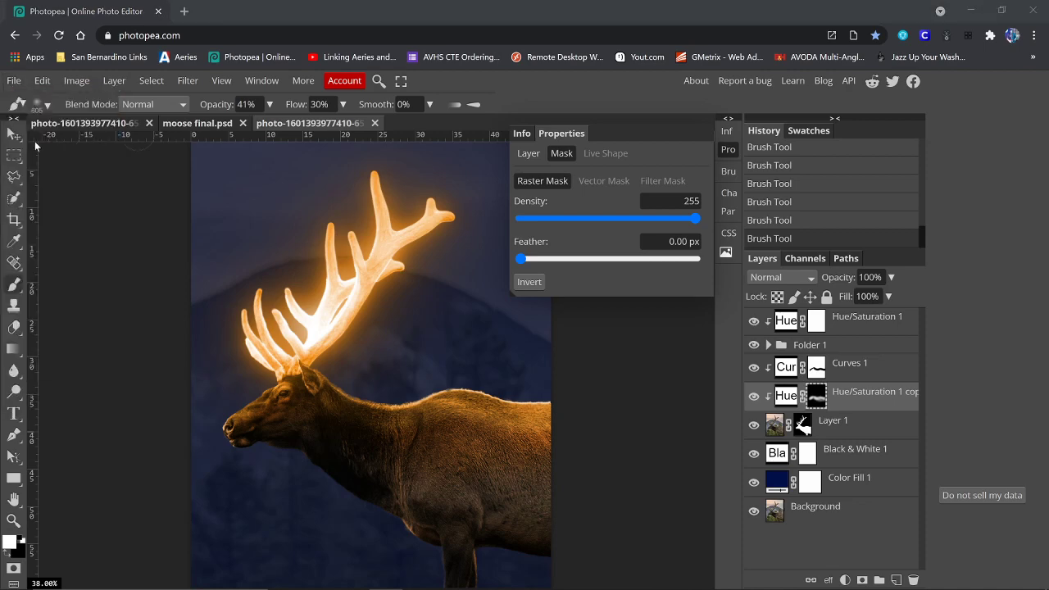
scroll(227, 127, down, 3)
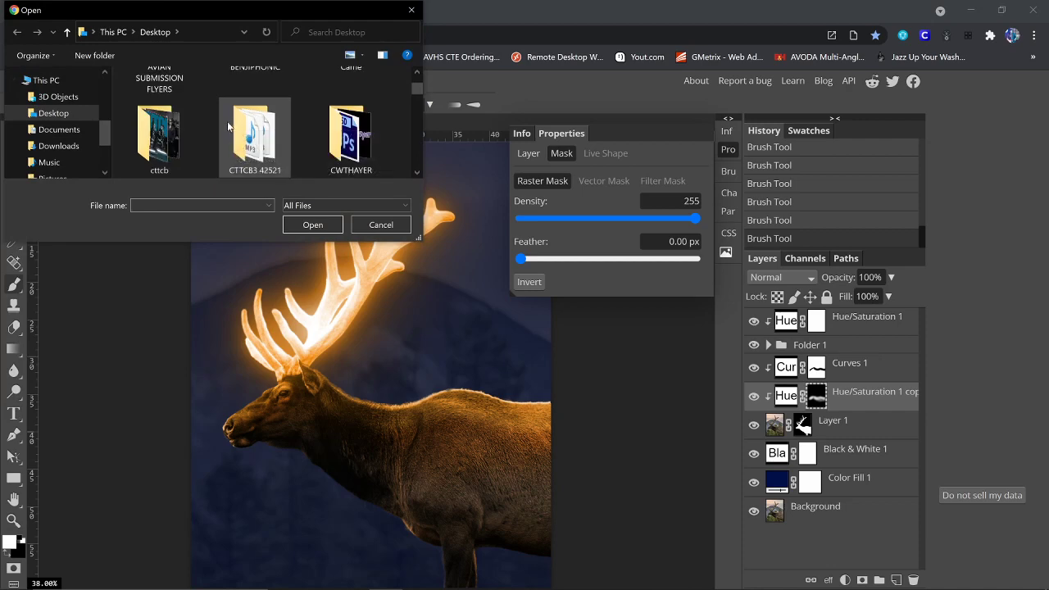
scroll(234, 128, down, 8)
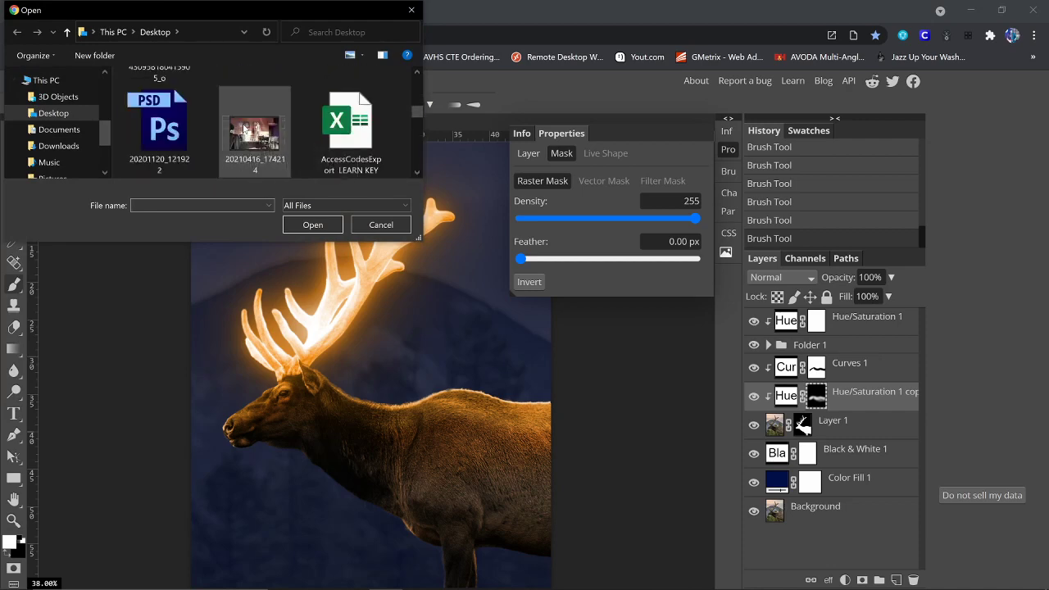
scroll(244, 128, down, 8)
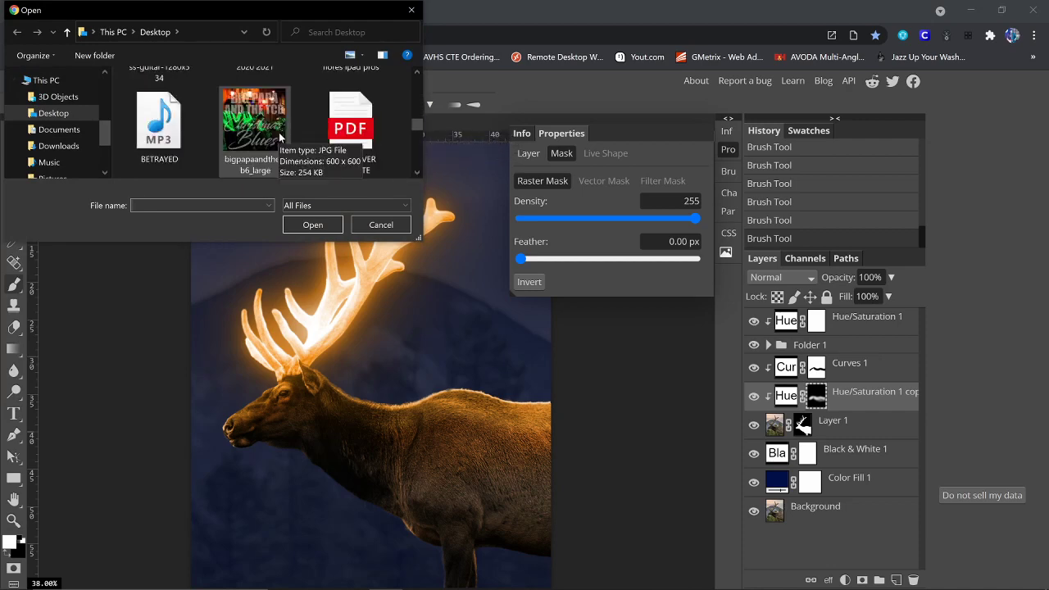
scroll(282, 128, down, 8)
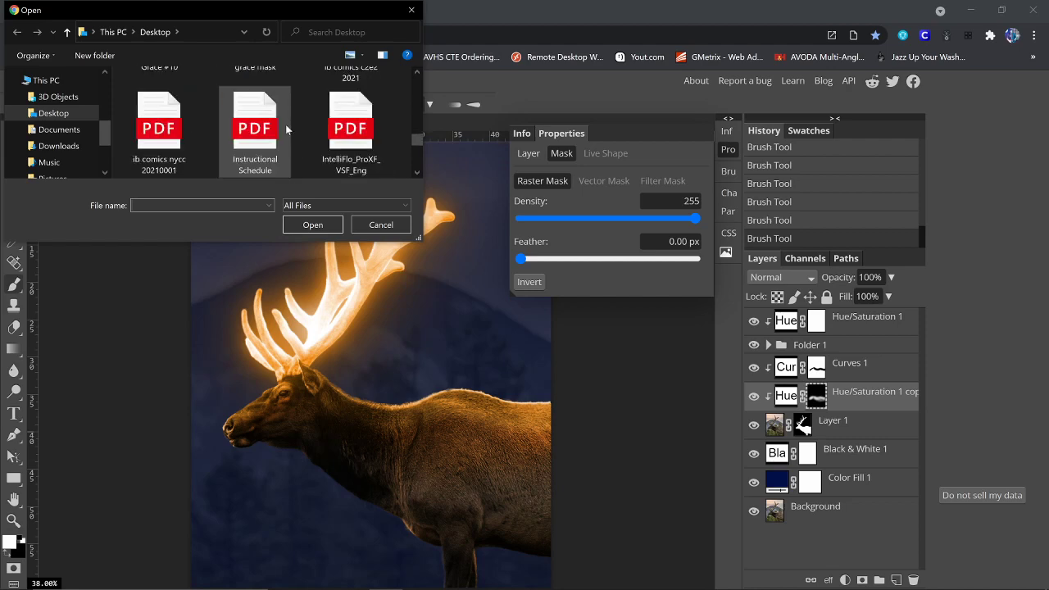
scroll(285, 123, down, 4)
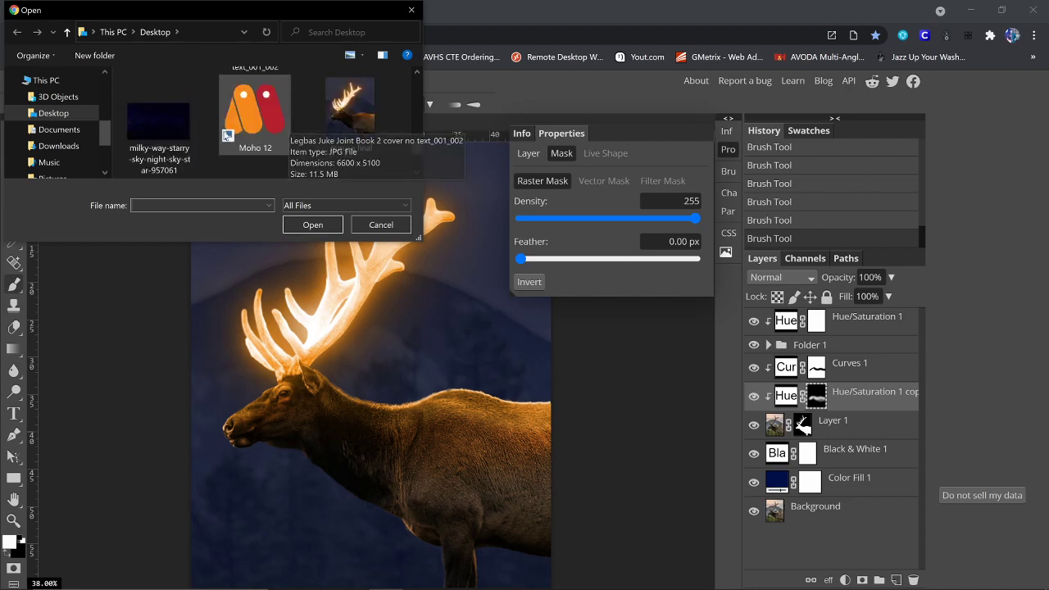
double_click(158, 130)
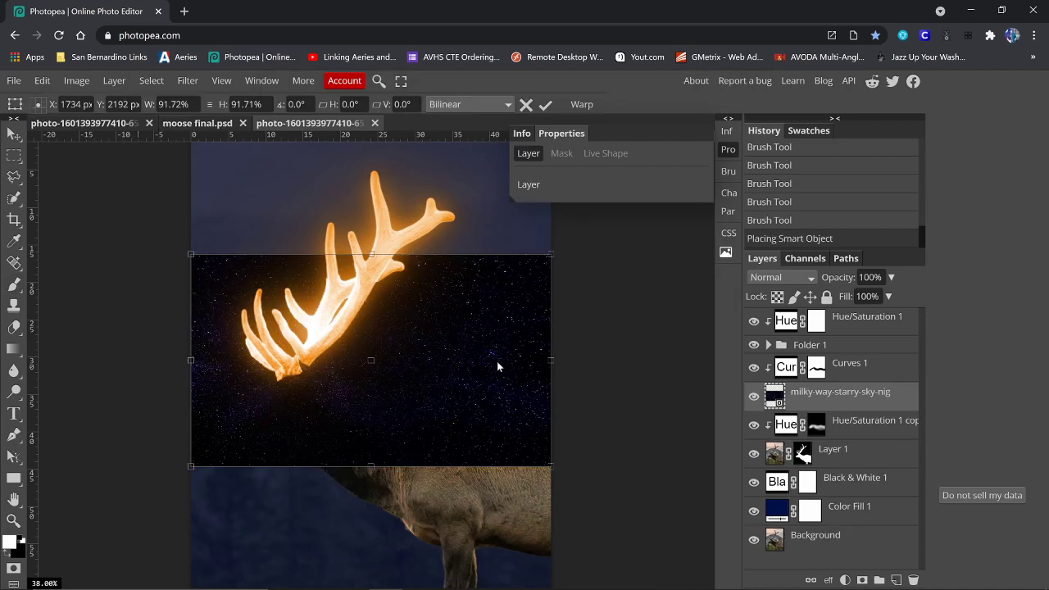
Move and stretch the placed starry-sky image to cover the whole canvas, at about 93.78% width and 199.06% height.
drag(471, 326, 463, 243)
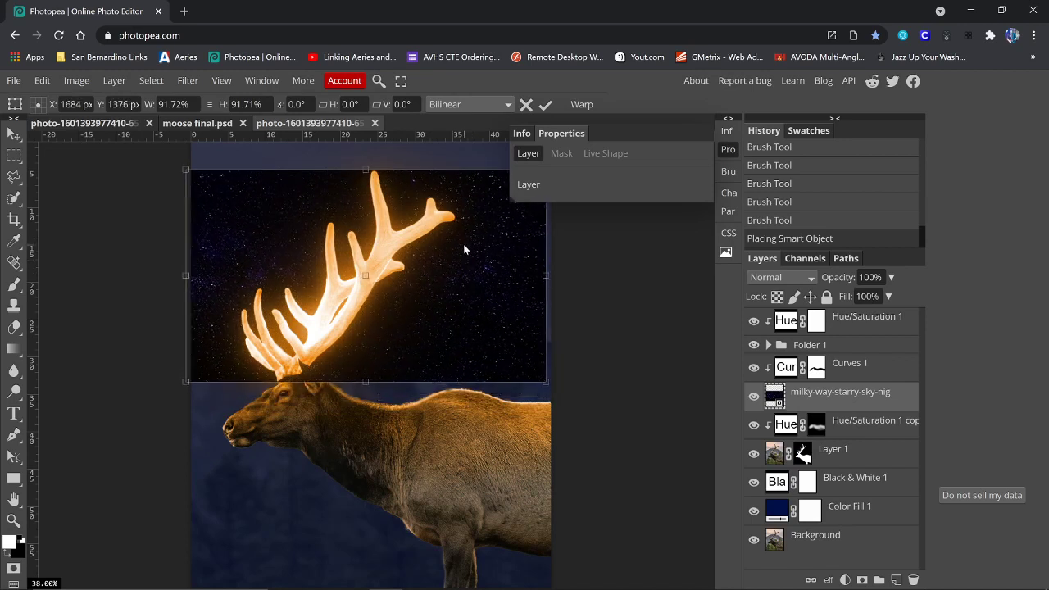
drag(545, 381, 556, 581)
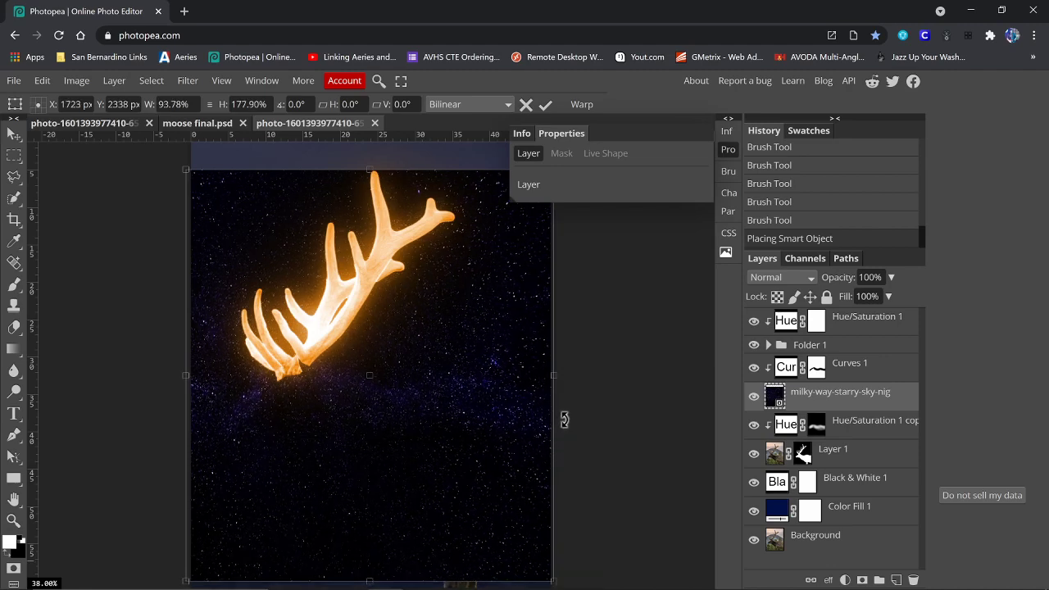
scroll(562, 389, down, 1)
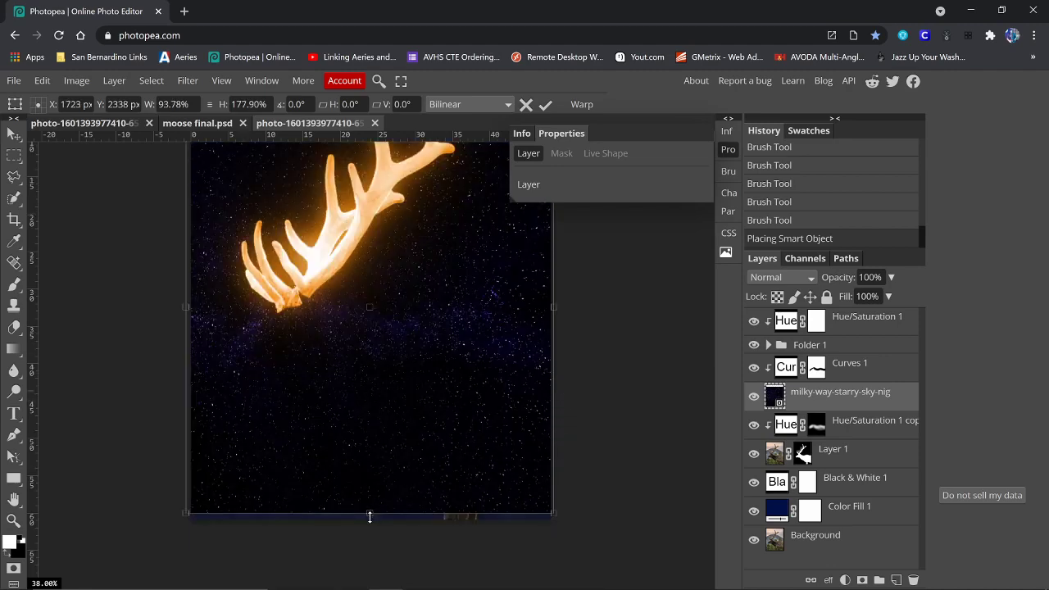
mouse_move(370, 514)
mouse_down()
mouse_move(375, 521)
mouse_move(380, 505)
mouse_up()
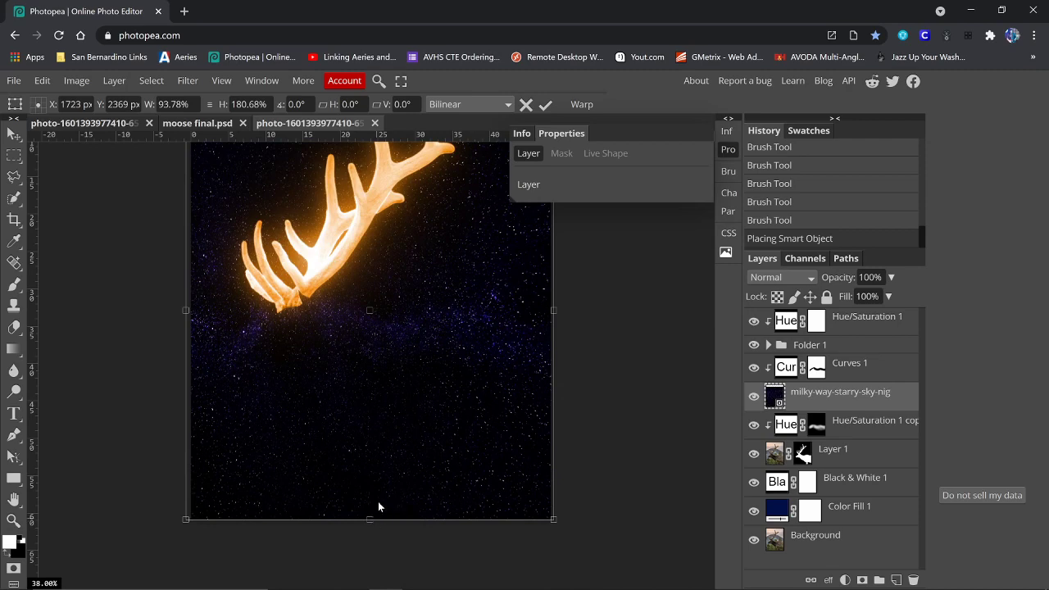
scroll(380, 373, up, 4)
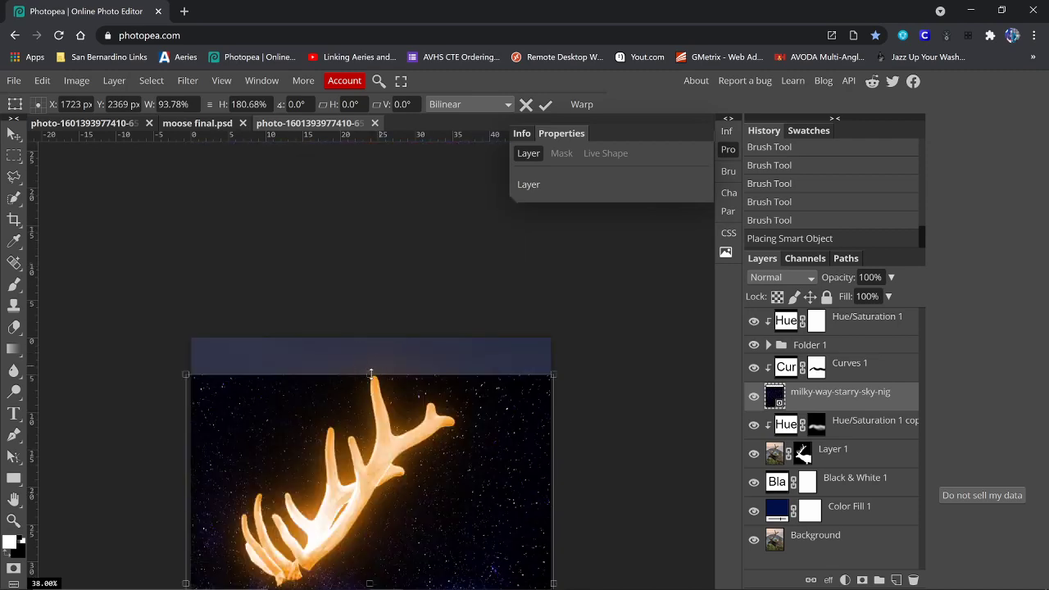
drag(369, 375, 378, 323)
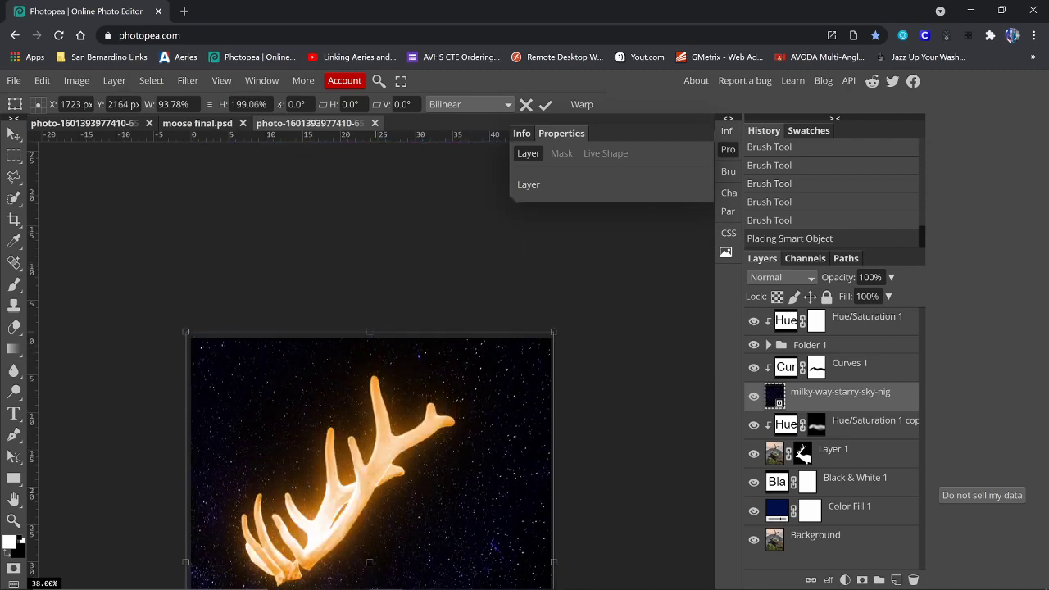
scroll(610, 347, down, 5)
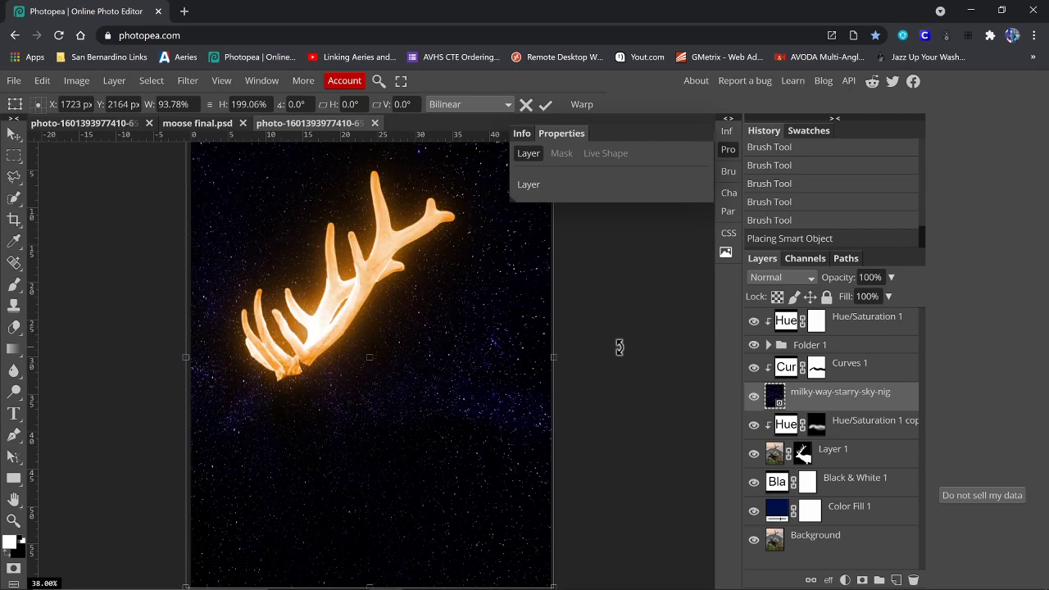
scroll(610, 348, up, 3)
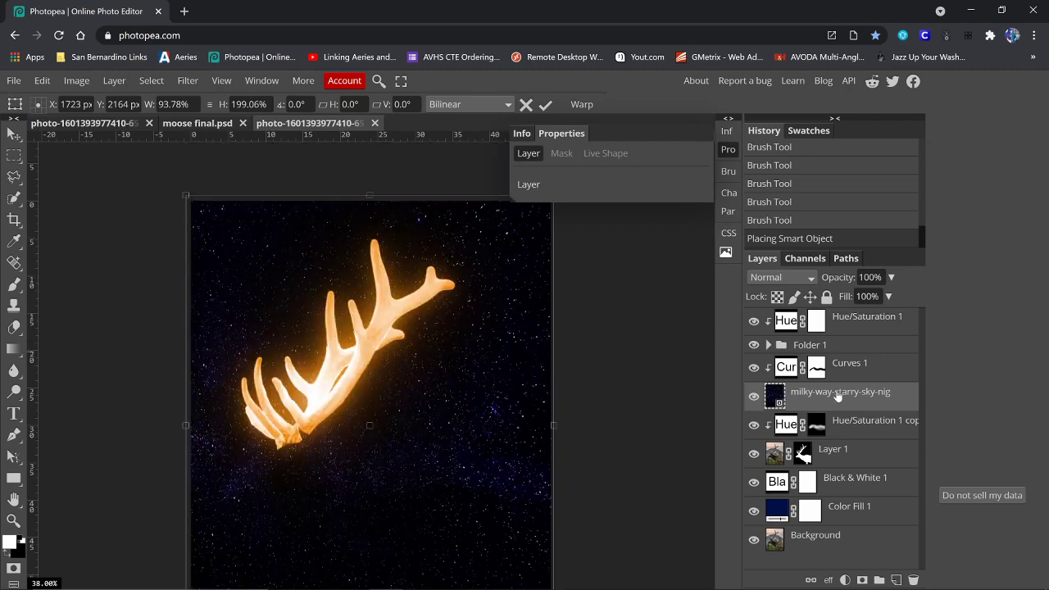
Apply the transform, move the milky-way-starry-sky layer to the top of the layer stack and set its blend mode to Screen.
drag(832, 399, 833, 314)
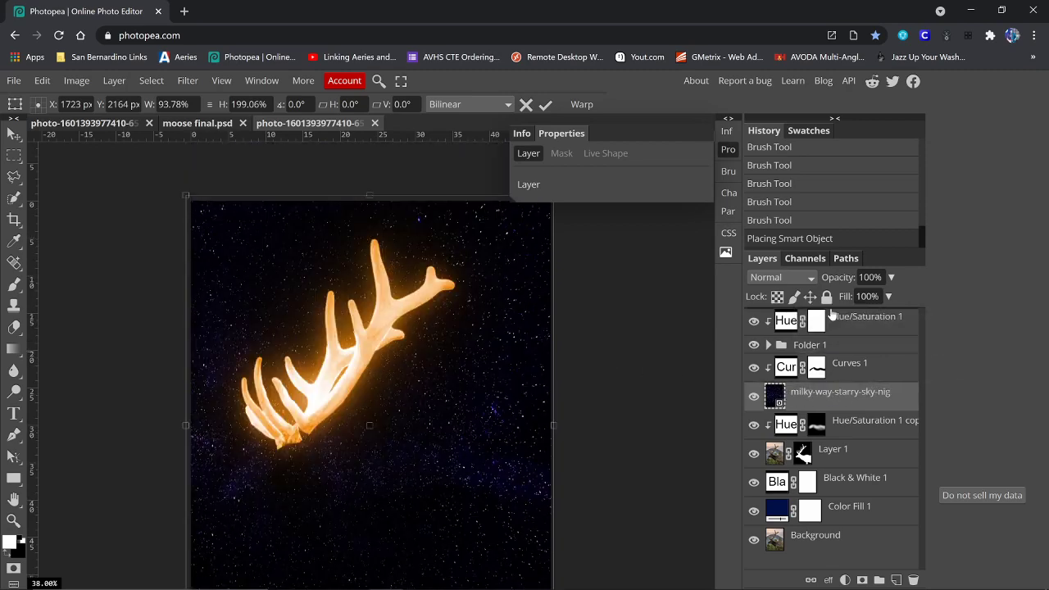
click(813, 278)
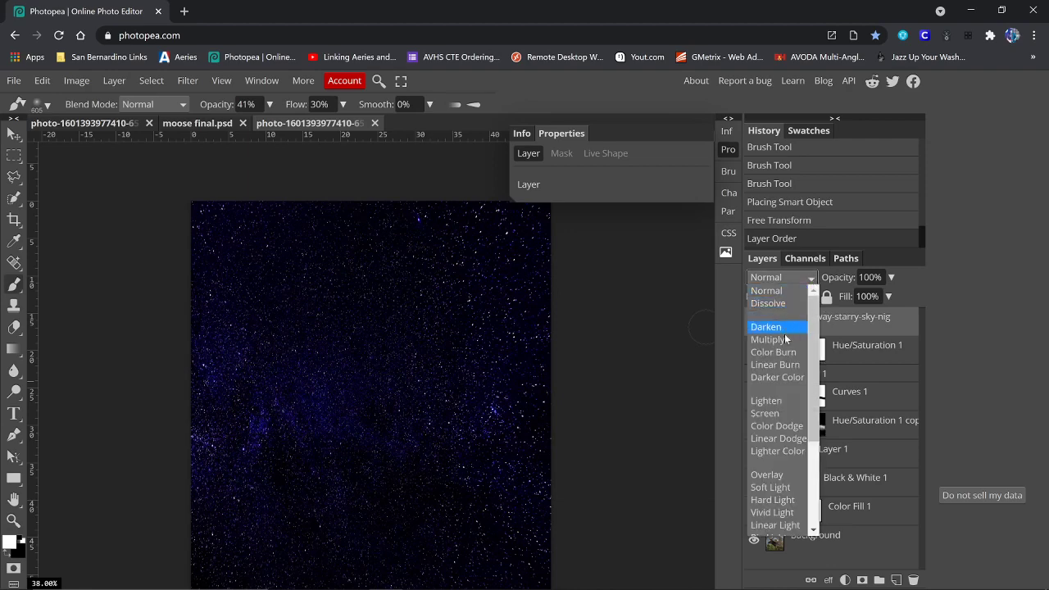
click(771, 415)
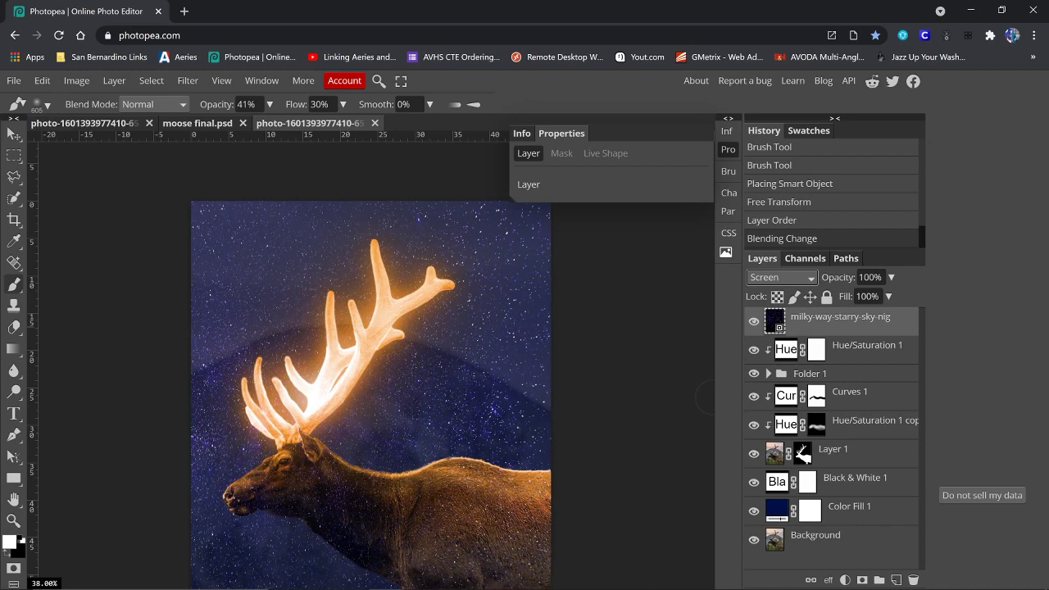
Add a raster mask to the starry-sky layer and invert it to black.
click(862, 580)
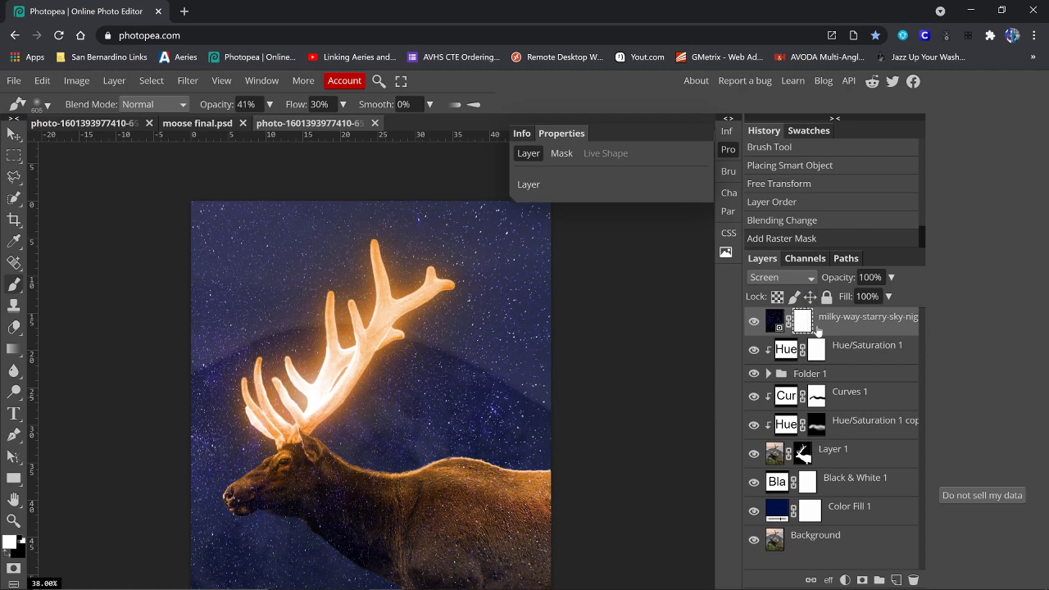
key(ctrl+i)
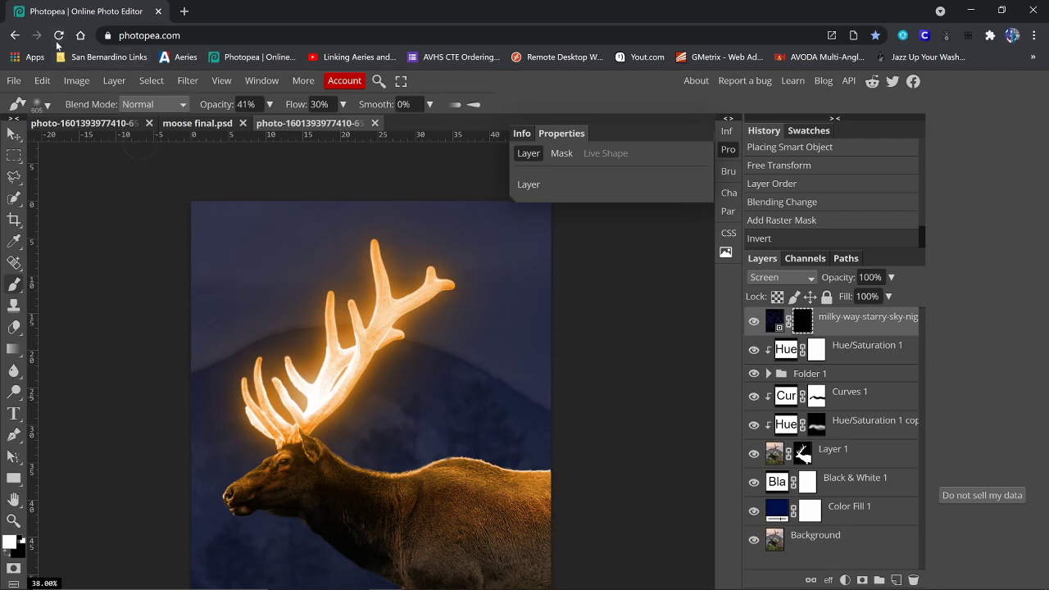
Paint white on the starry-sky layer's mask around the antlers with a 364 px soft brush to reveal stars there.
click(51, 105)
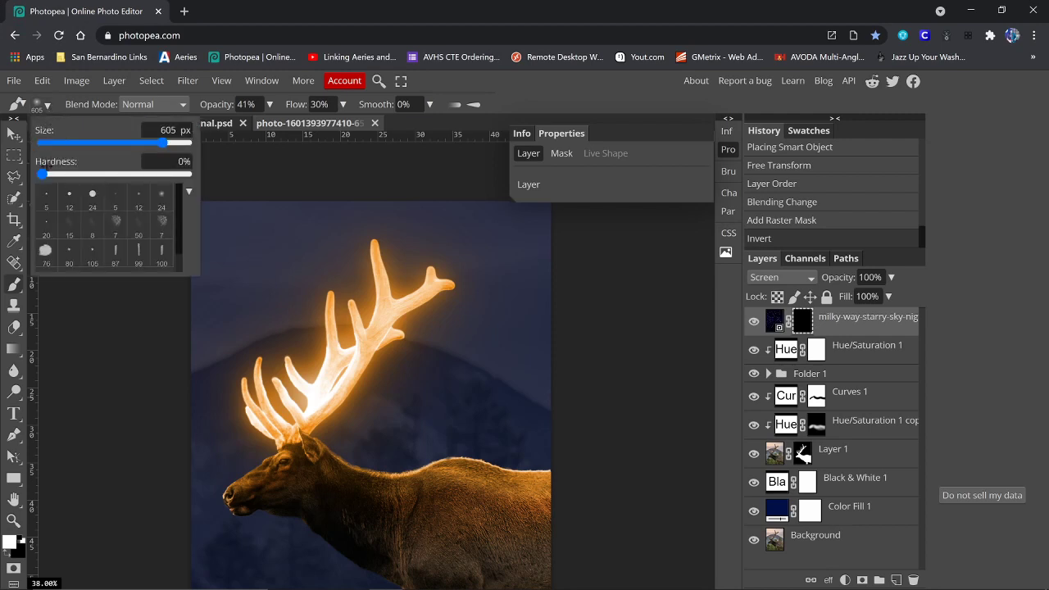
mouse_move(162, 142)
mouse_down()
mouse_move(122, 142)
mouse_move(143, 142)
mouse_up()
click(330, 305)
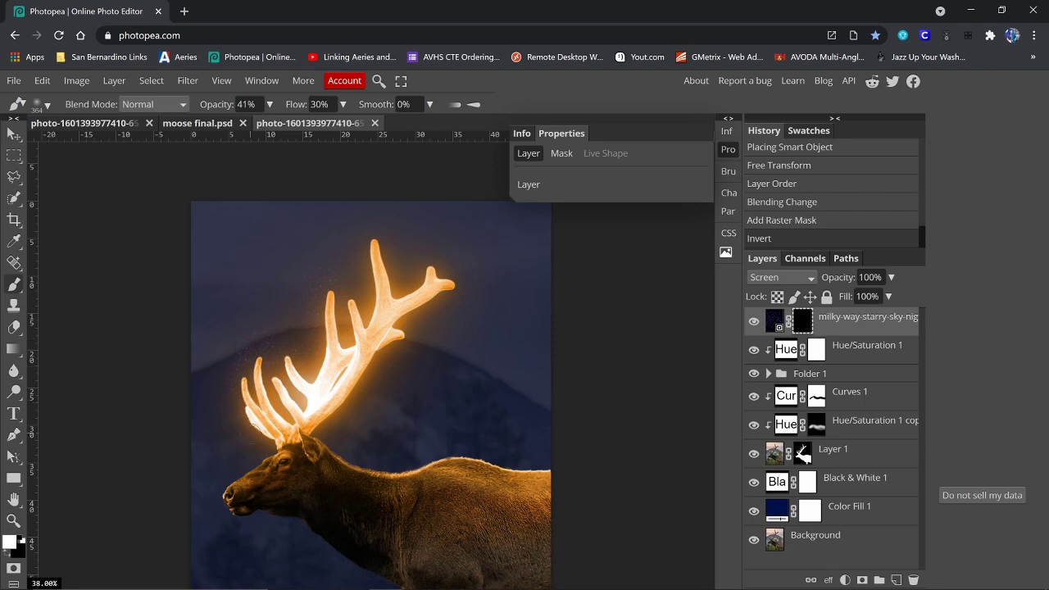
click(292, 417)
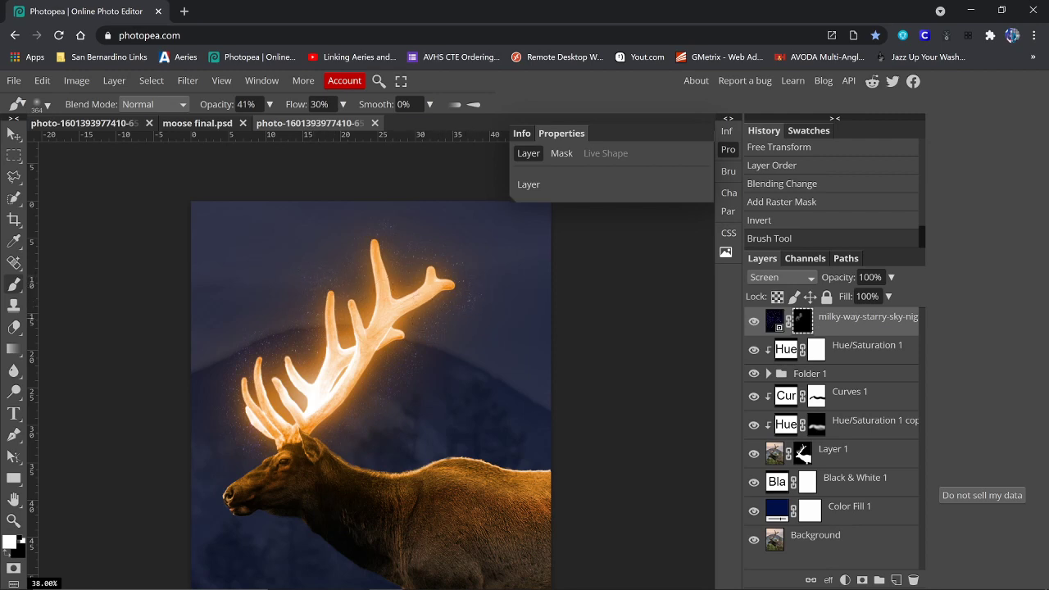
drag(286, 401, 247, 406)
click(242, 403)
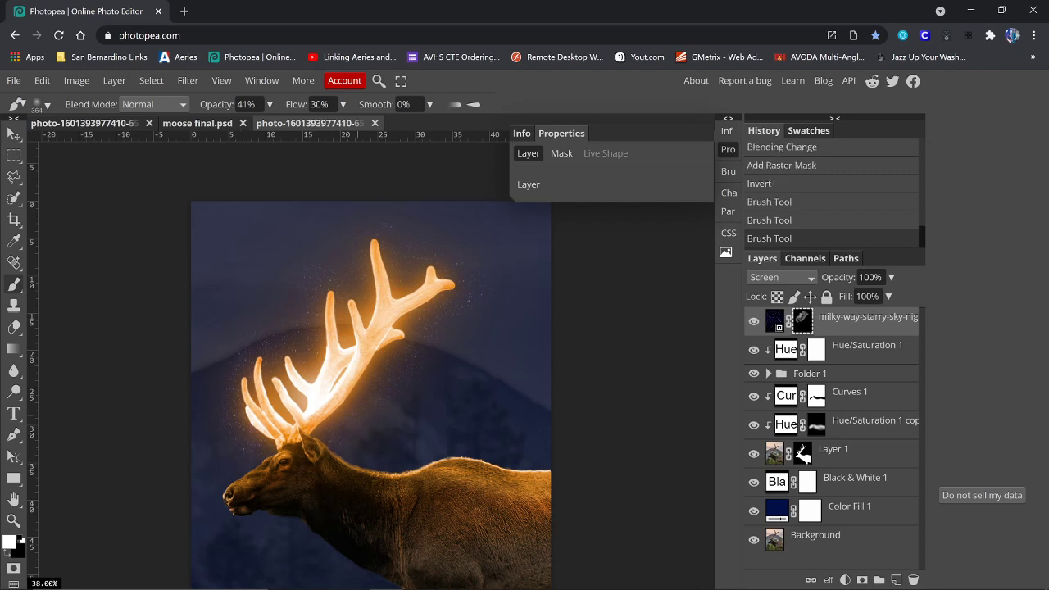
drag(357, 377, 397, 327)
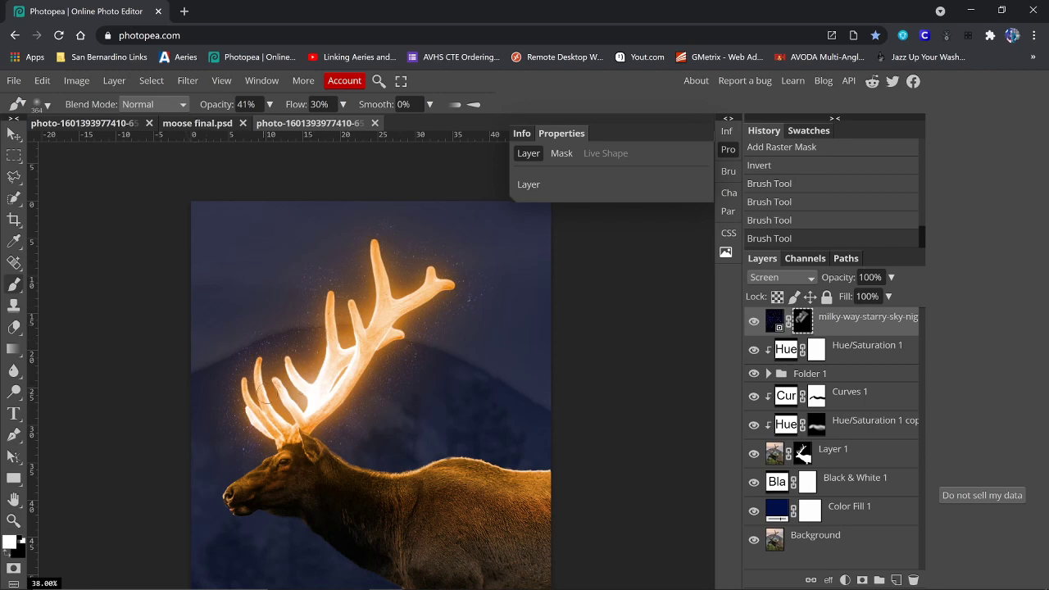
drag(354, 361, 391, 332)
scroll(404, 321, down, 2)
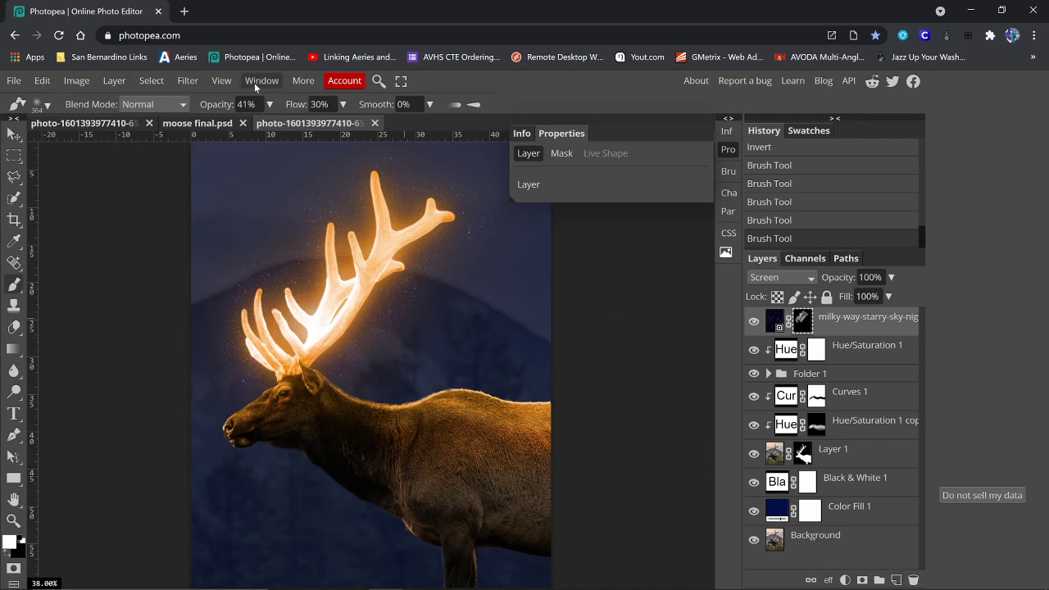
Save the elk document as a PSD and export it as a 3467 × 4384 px JPG at 70% quality.
click(13, 81)
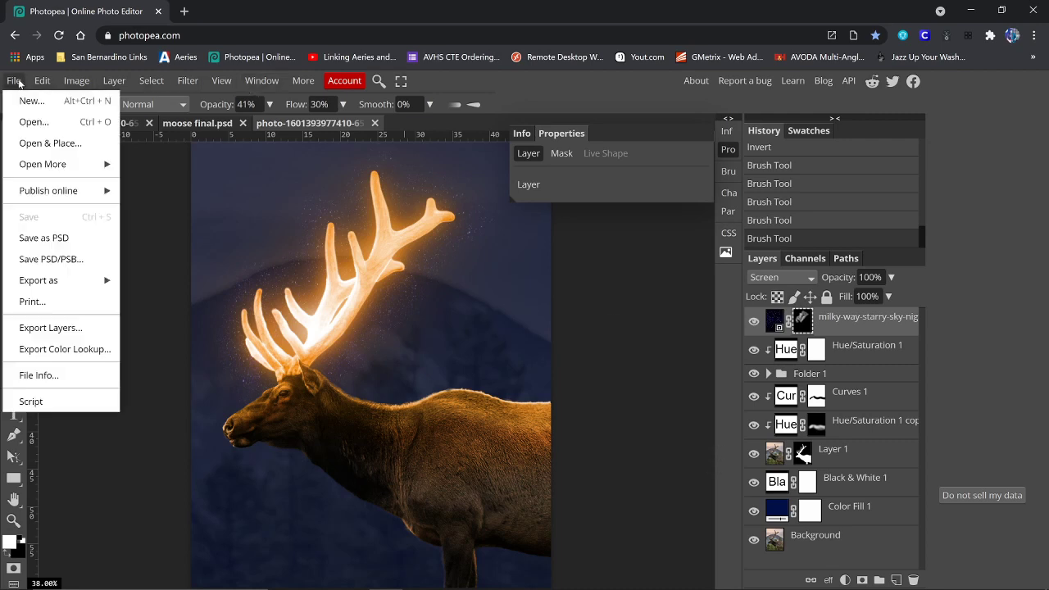
click(49, 241)
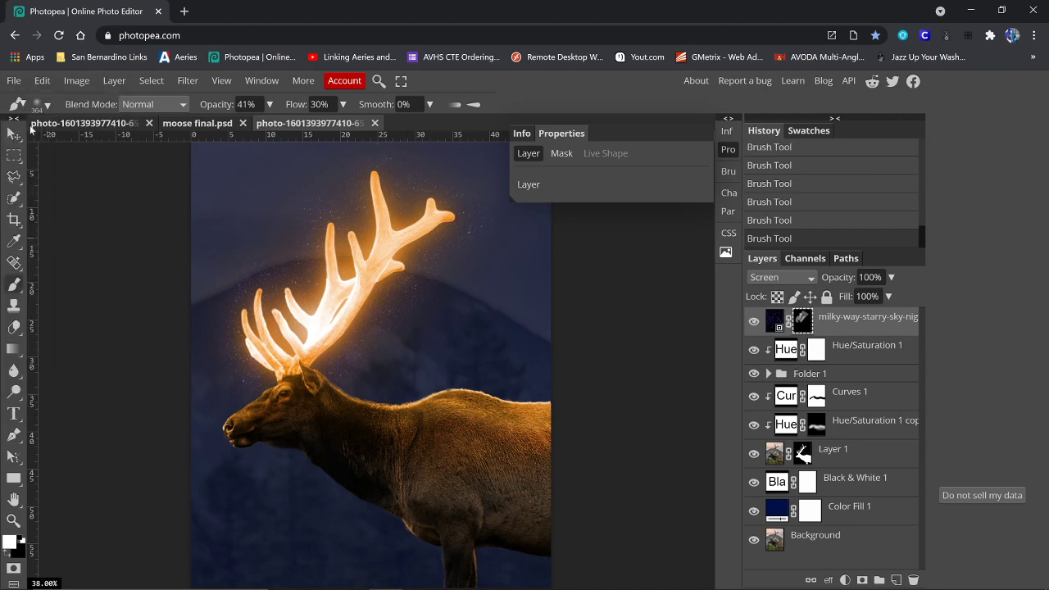
click(14, 83)
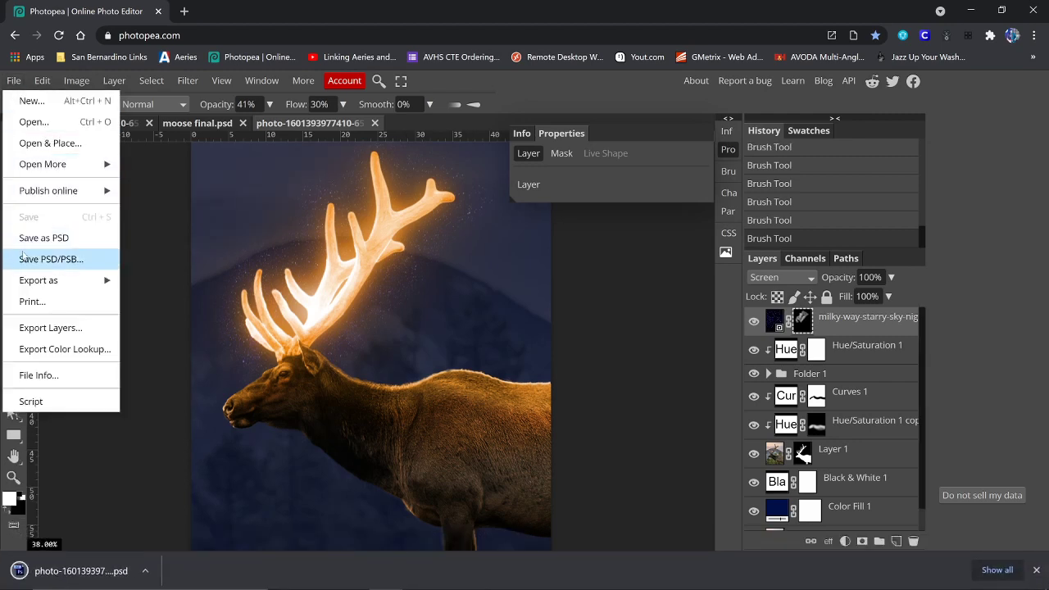
mouse_move(116, 286)
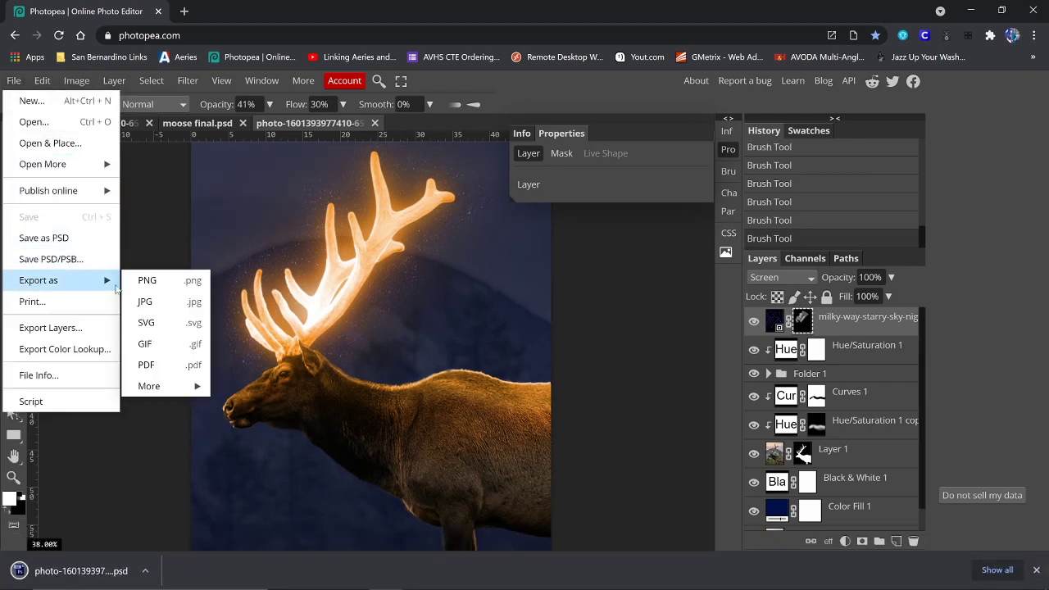
click(158, 306)
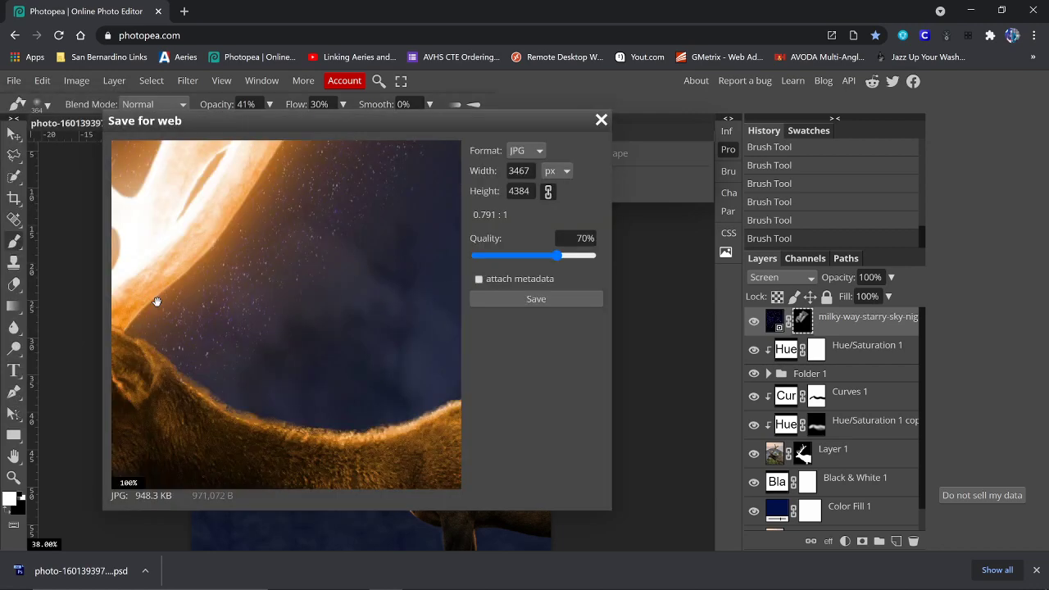
click(536, 299)
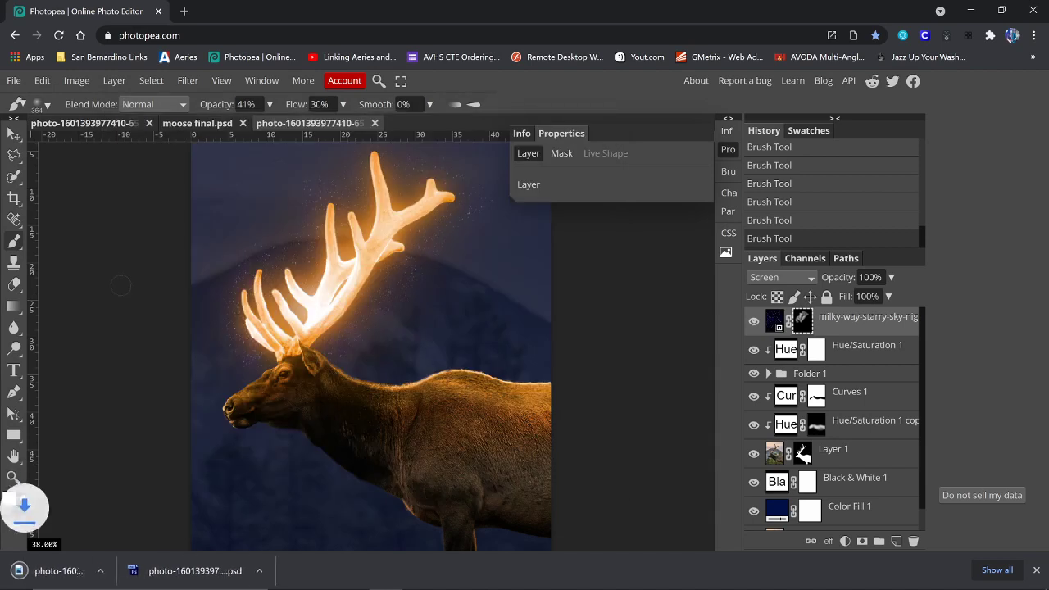
View the exported elk JPG in the Photos app and close it again.
click(69, 569)
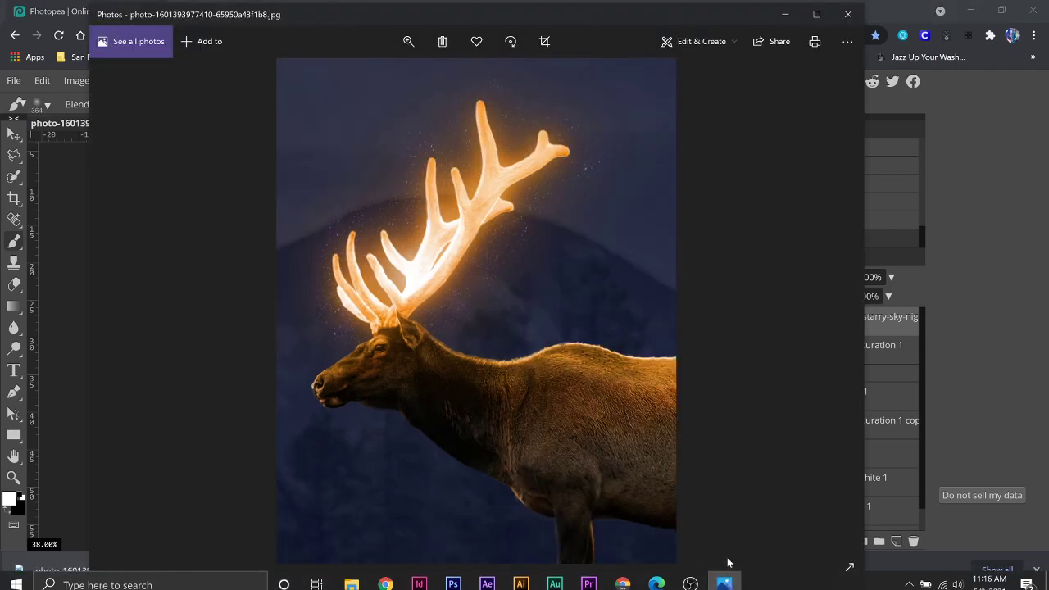
click(848, 16)
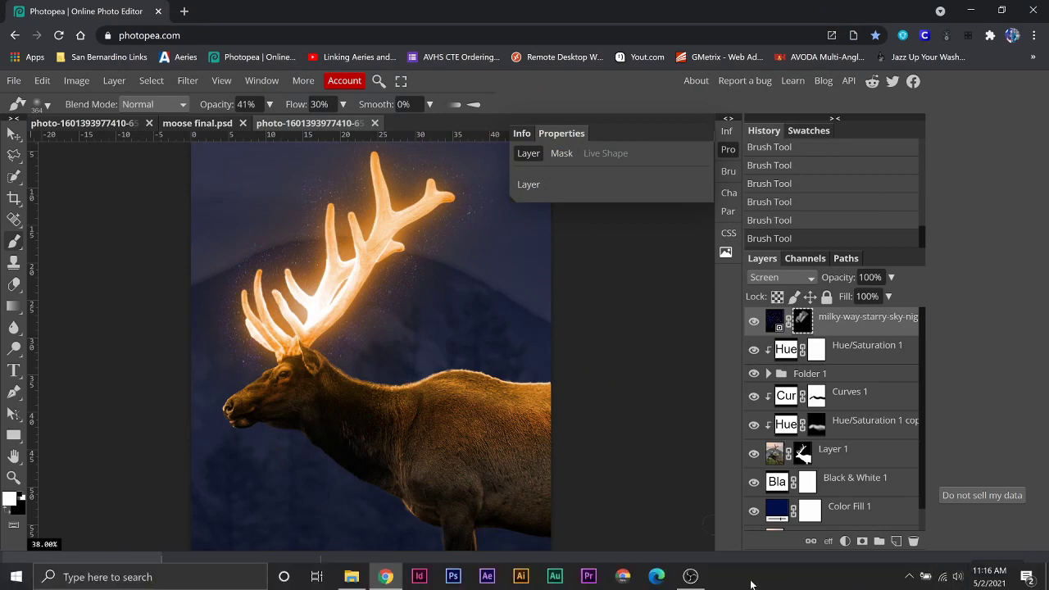
click(691, 578)
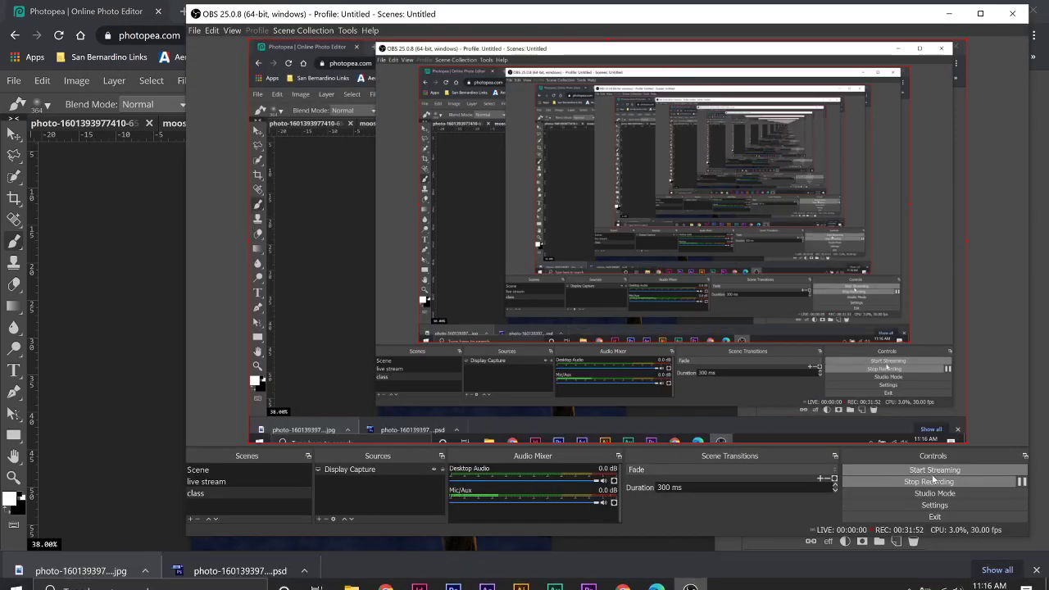